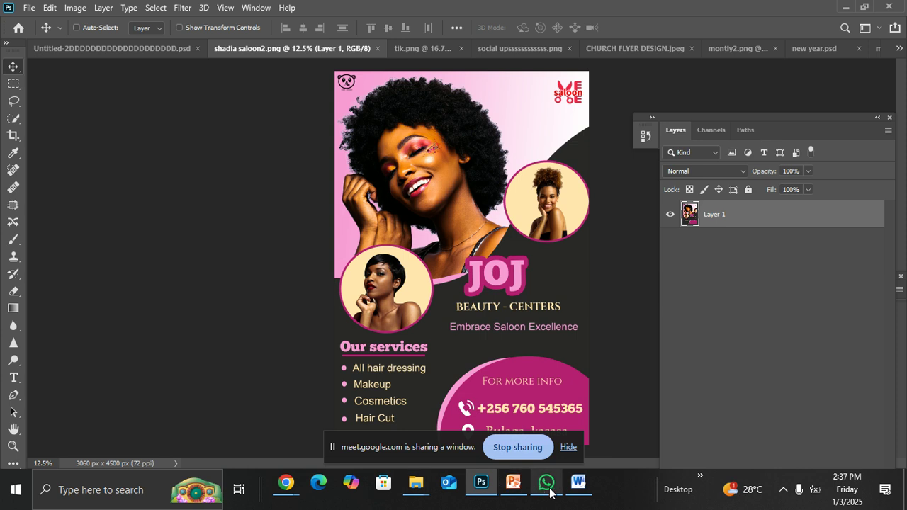
Switch to the Google Meet call in Chrome and change the presentation from the single window to the entire screen.
mouse_move(288, 488)
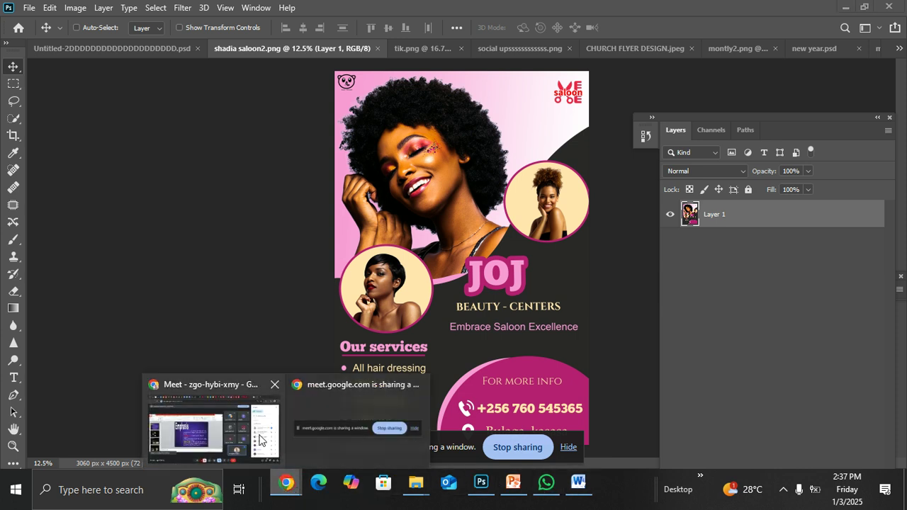
click(229, 425)
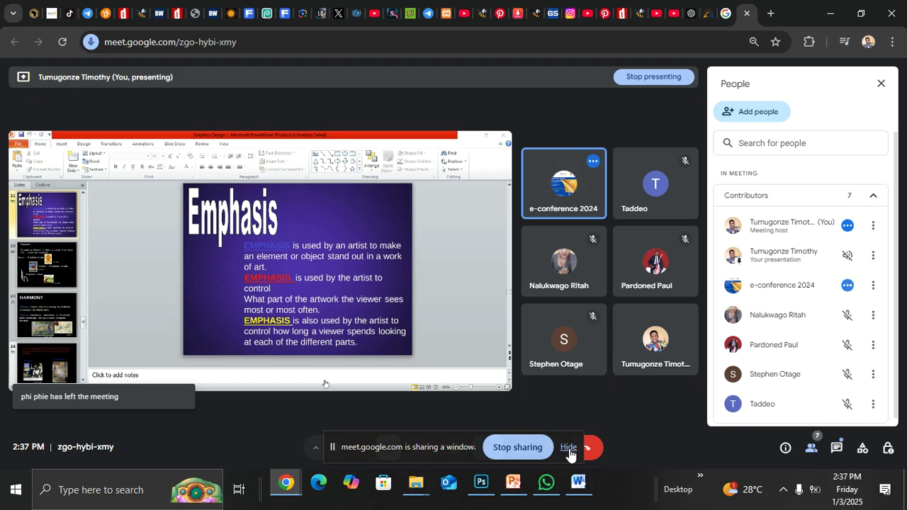
click(388, 448)
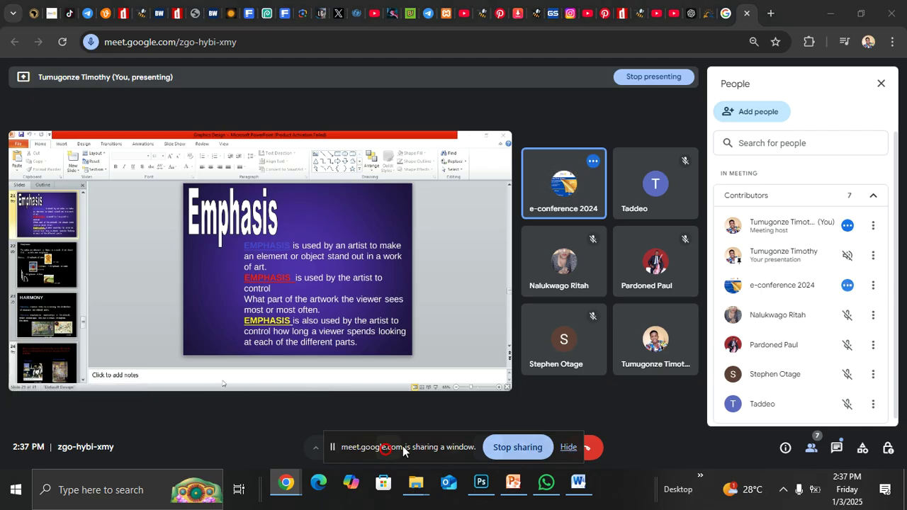
click(568, 447)
click(476, 450)
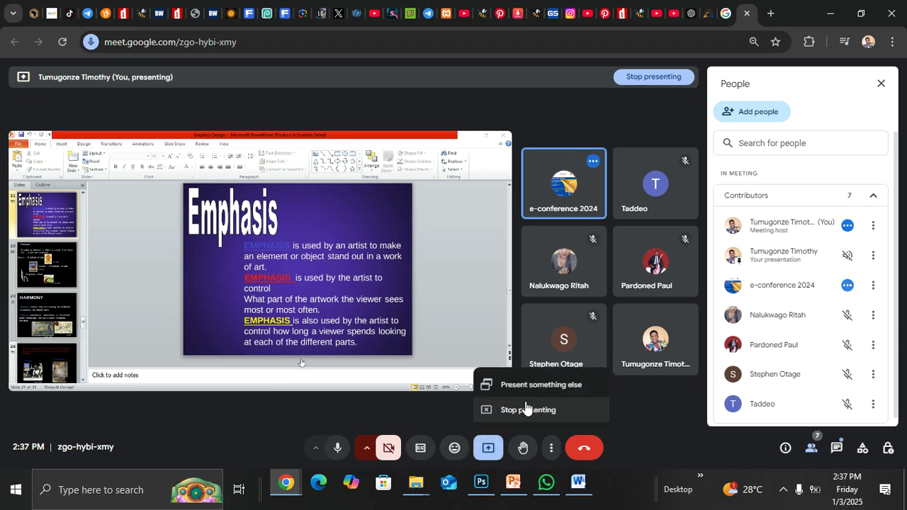
click(544, 381)
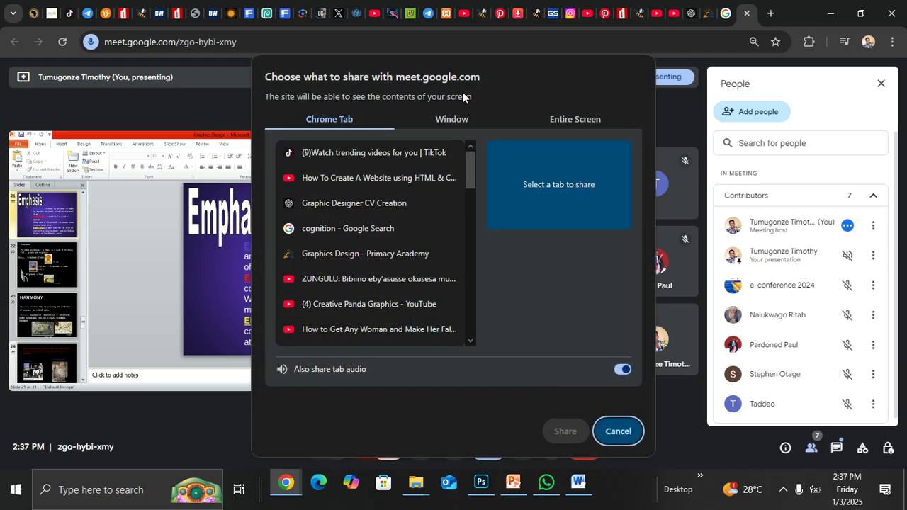
click(581, 119)
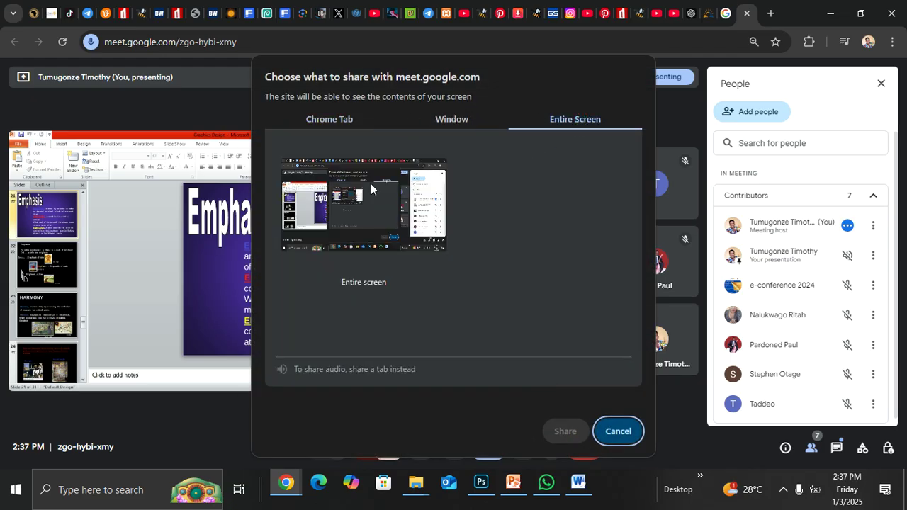
click(425, 179)
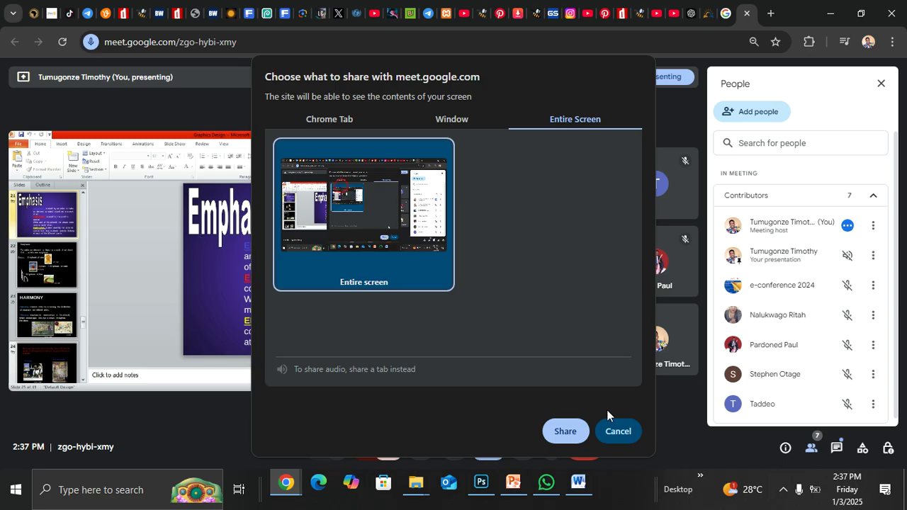
click(439, 118)
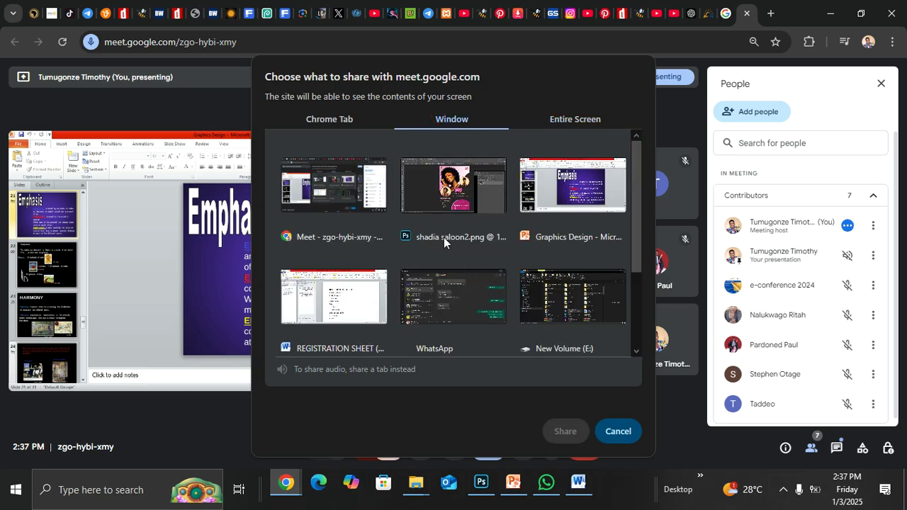
click(459, 195)
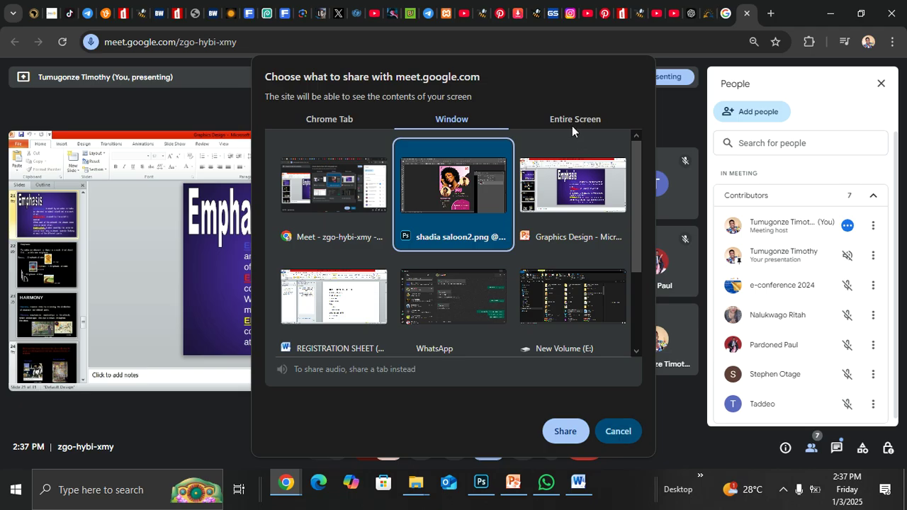
click(552, 119)
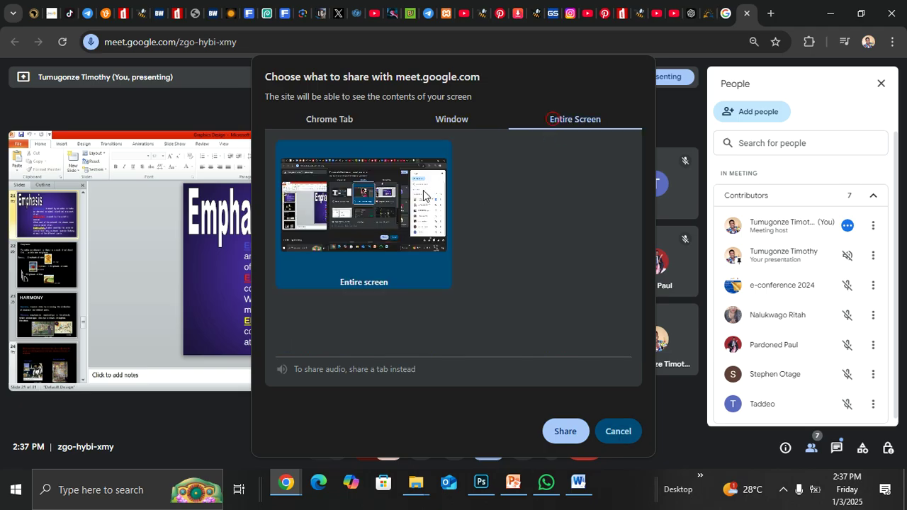
click(564, 431)
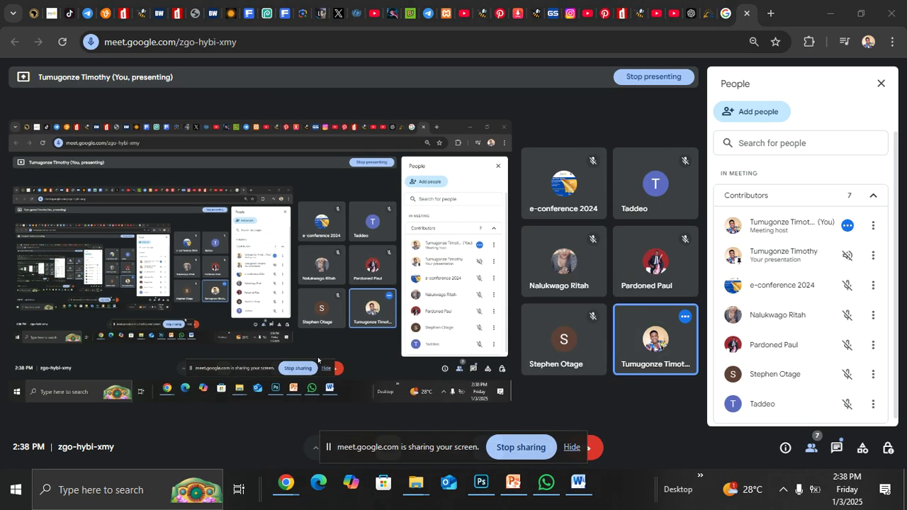
Switch to Photoshop, compare the wedding meeting invitation with the beauty saloon flyer, and move the screen-sharing notice off the artwork.
click(481, 483)
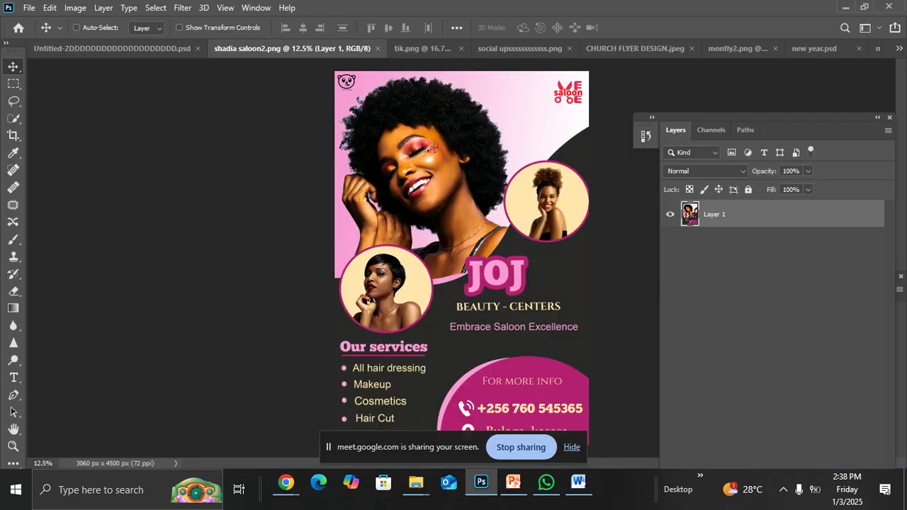
key(ctrl+shift+Tab)
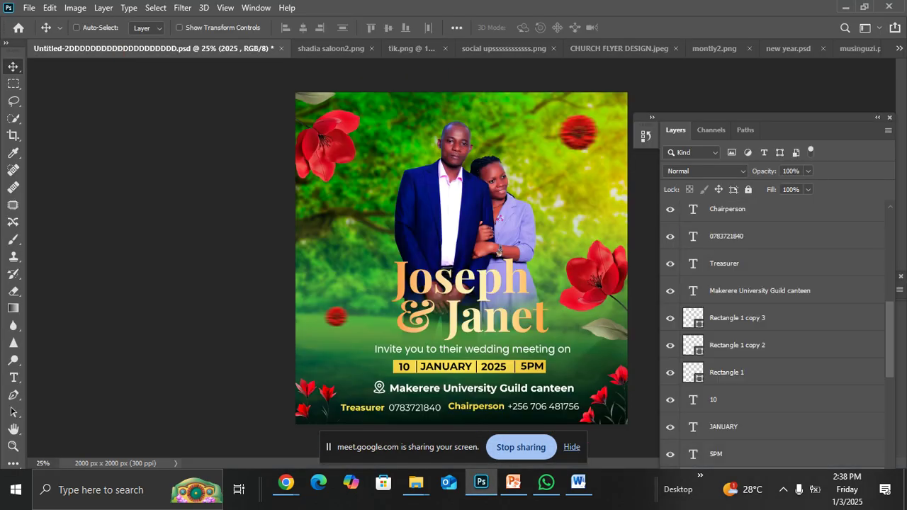
click(330, 48)
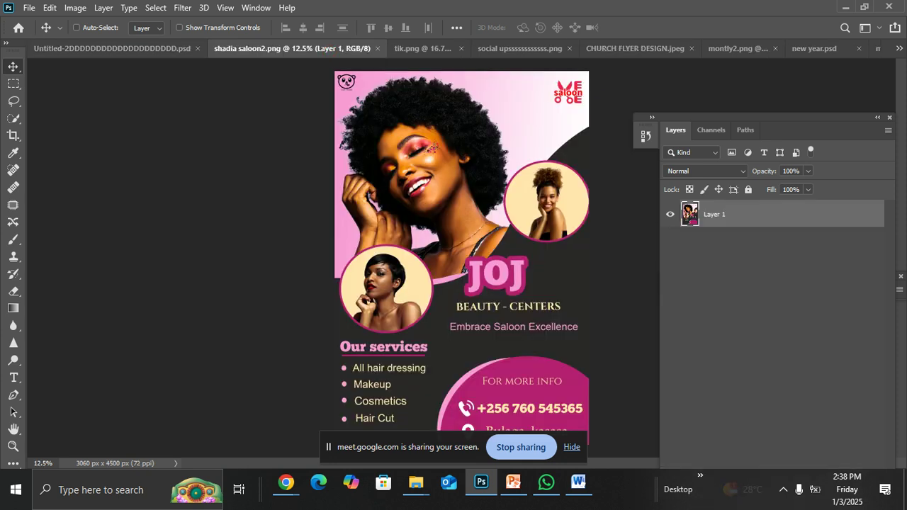
click(164, 48)
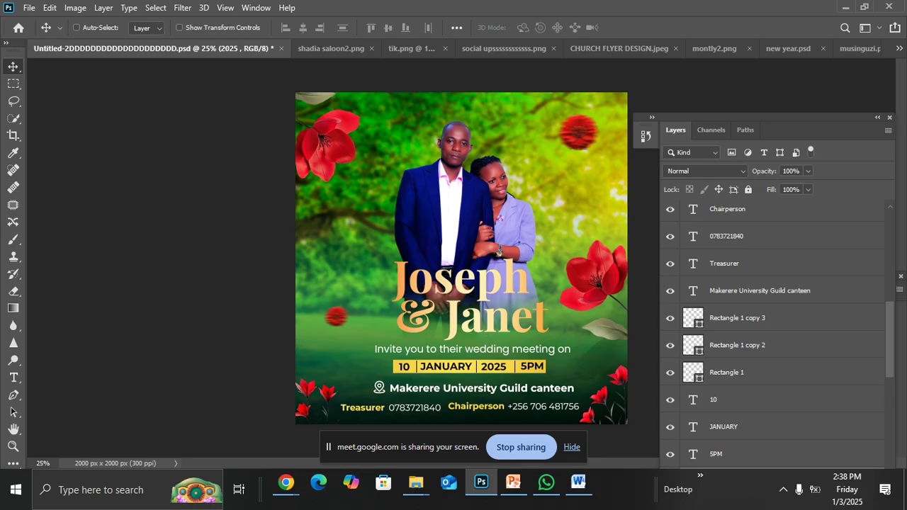
click(330, 48)
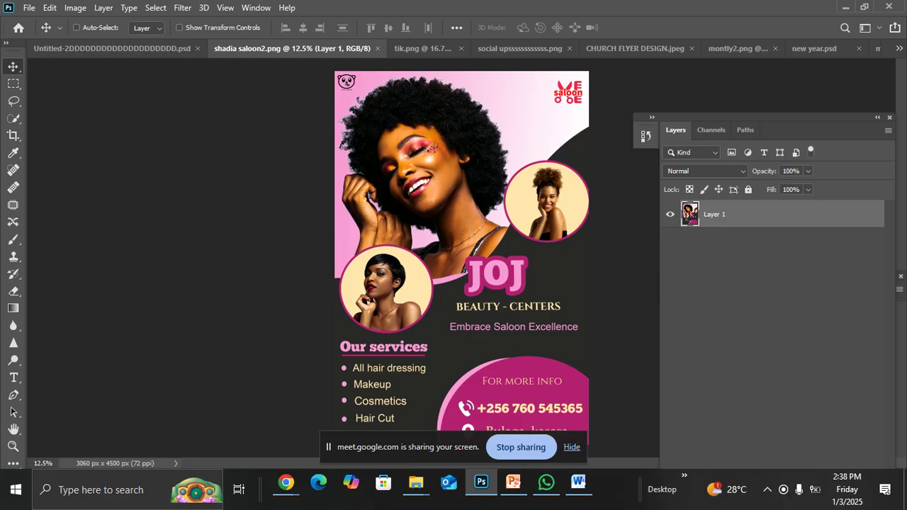
drag(397, 447, 598, 480)
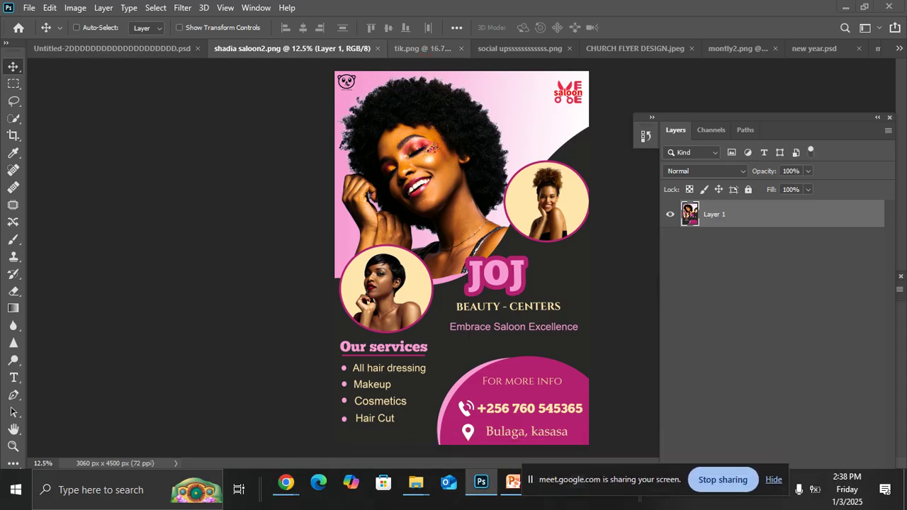
Show the tik.png institute poster, the social media platforms poster and CHURCH FLYER DESIGN.jpeg as design examples.
key(ctrl+Tab)
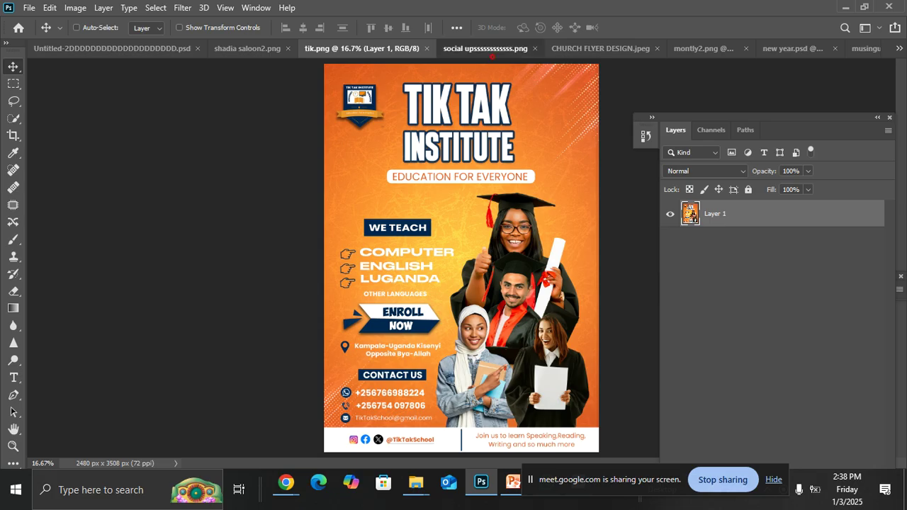
click(485, 48)
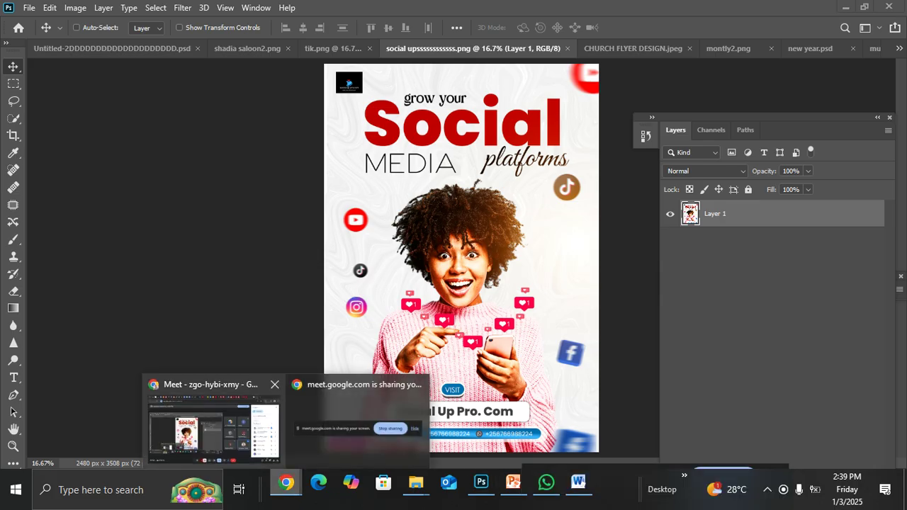
click(212, 422)
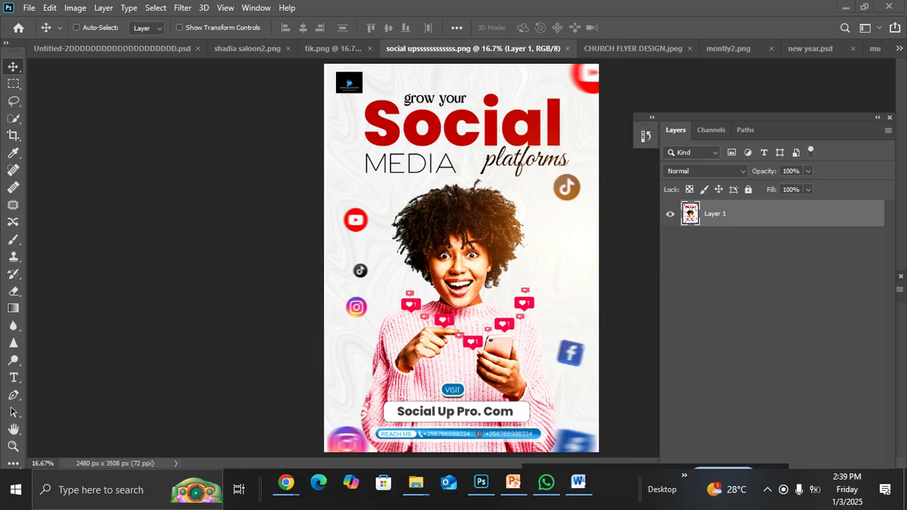
click(610, 51)
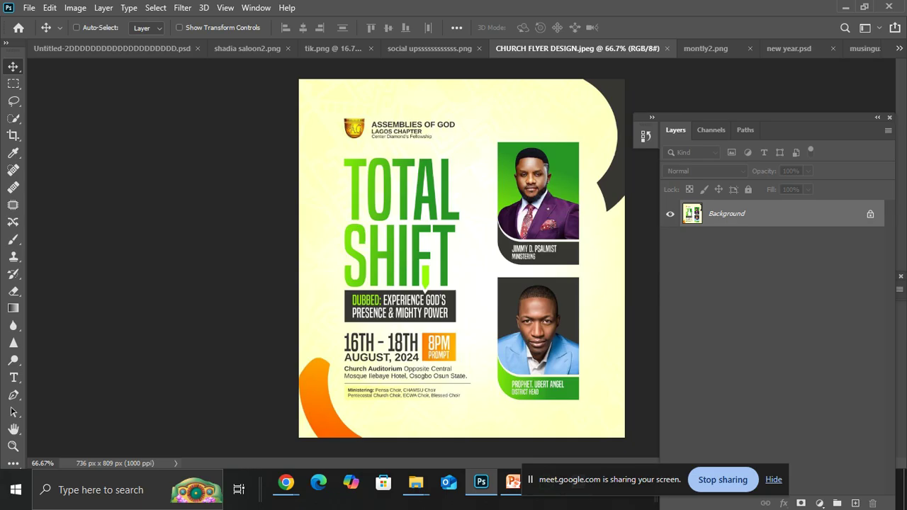
Switch to the Graphics Design presentation in PowerPoint and go through the Emphasis examples and Harmony slides, 22 and 23.
click(511, 482)
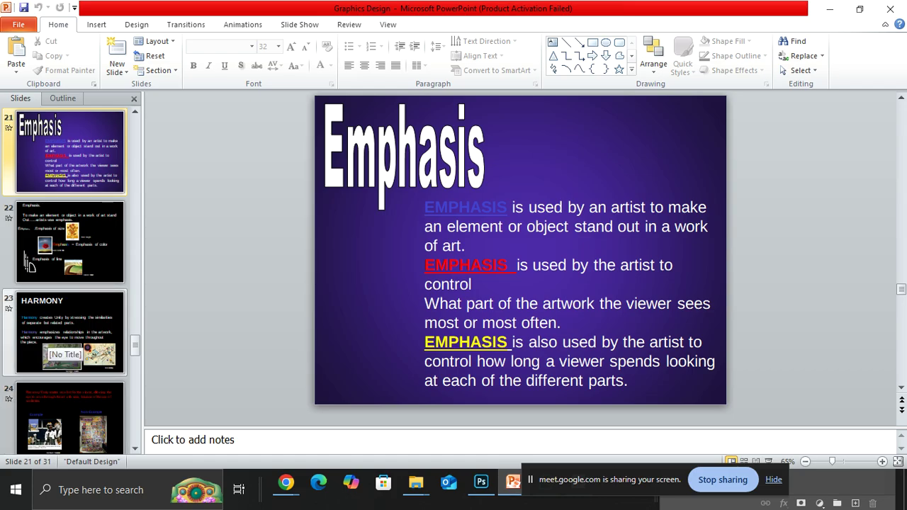
click(70, 242)
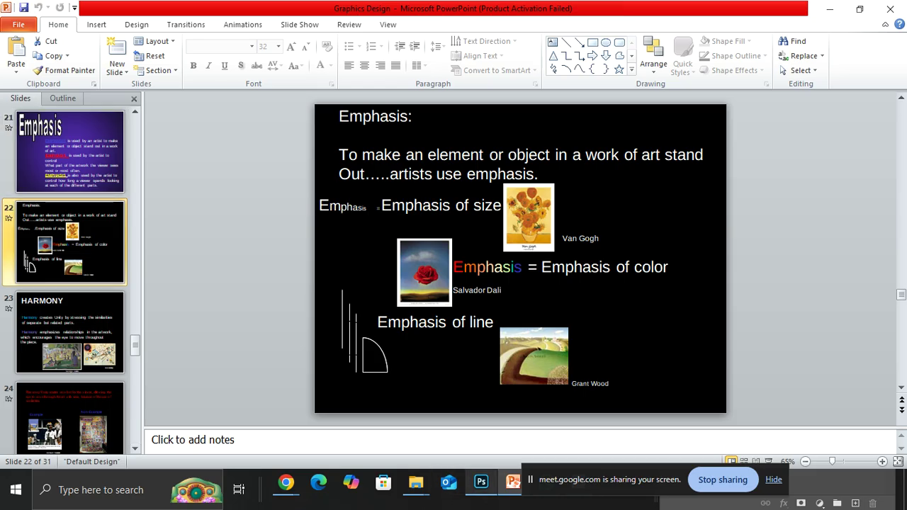
click(70, 331)
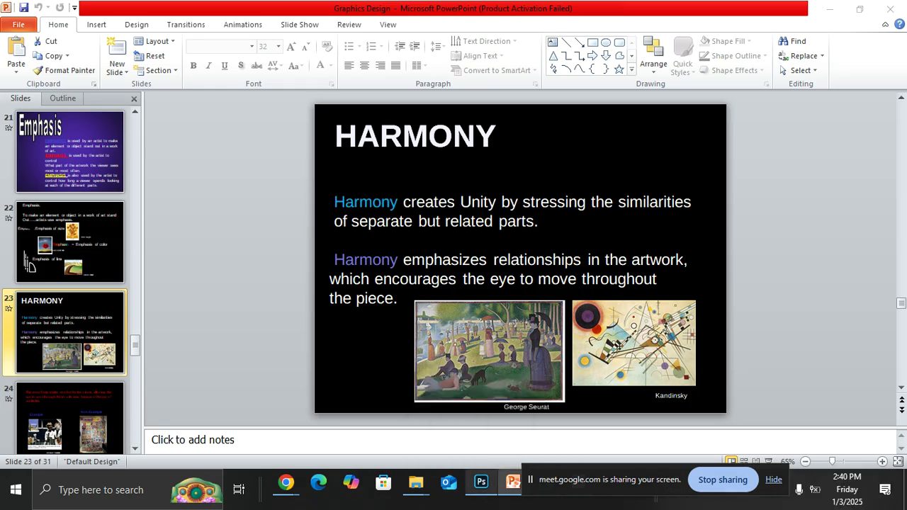
Return to the church flyer in Photoshop and check the participants in the Google Meet call.
key(alt+Tab)
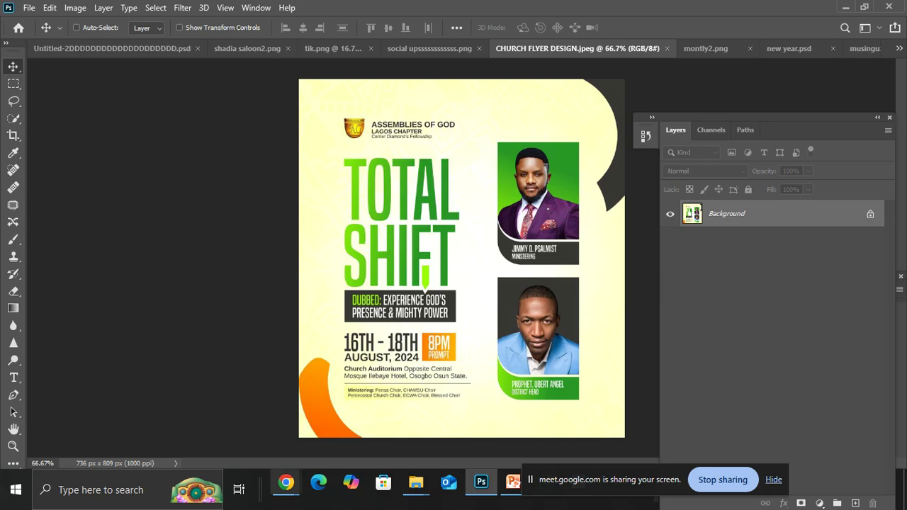
mouse_move(285, 483)
click(209, 411)
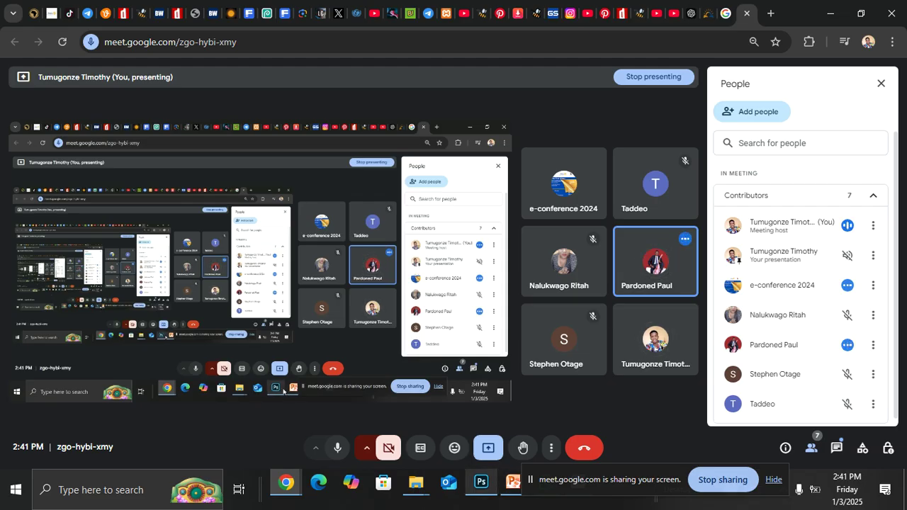
click(481, 482)
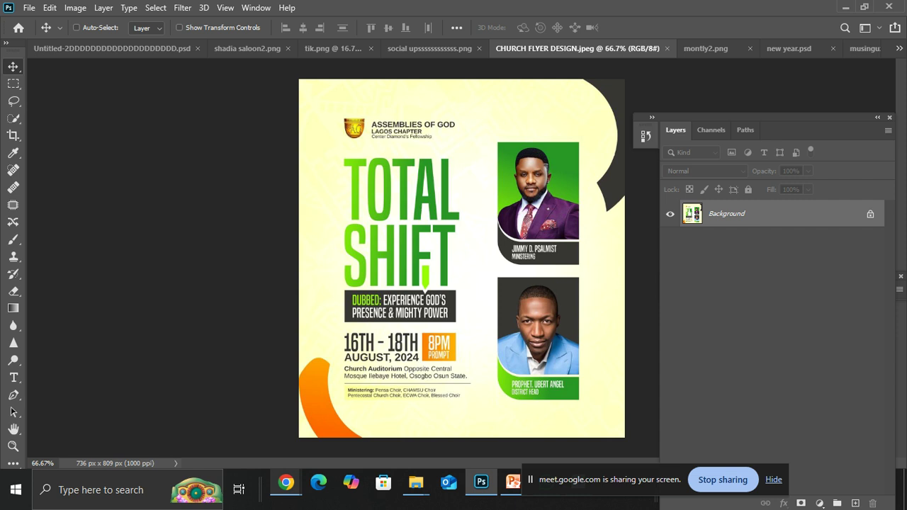
mouse_move(285, 482)
mouse_move(212, 421)
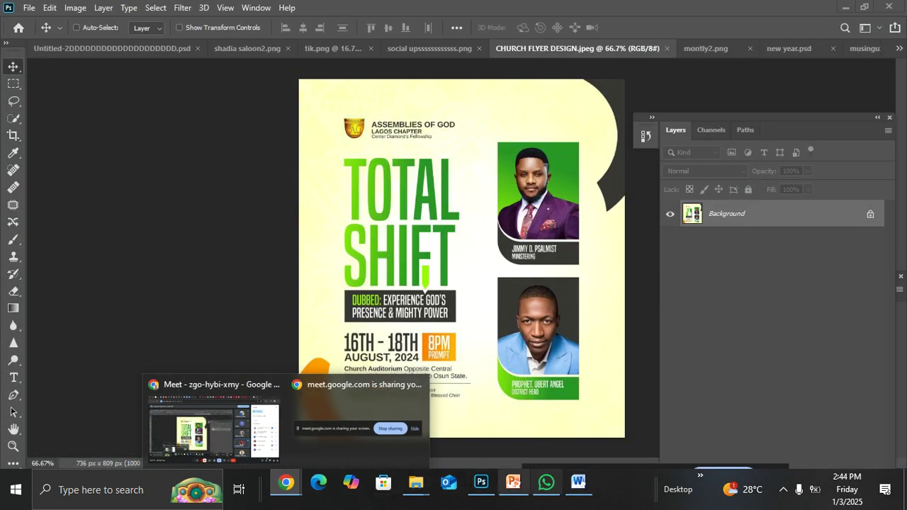
Switch to the PowerPoint presentation and show the Harmony/Unity example slide 24 and the Balance slide 25.
click(513, 483)
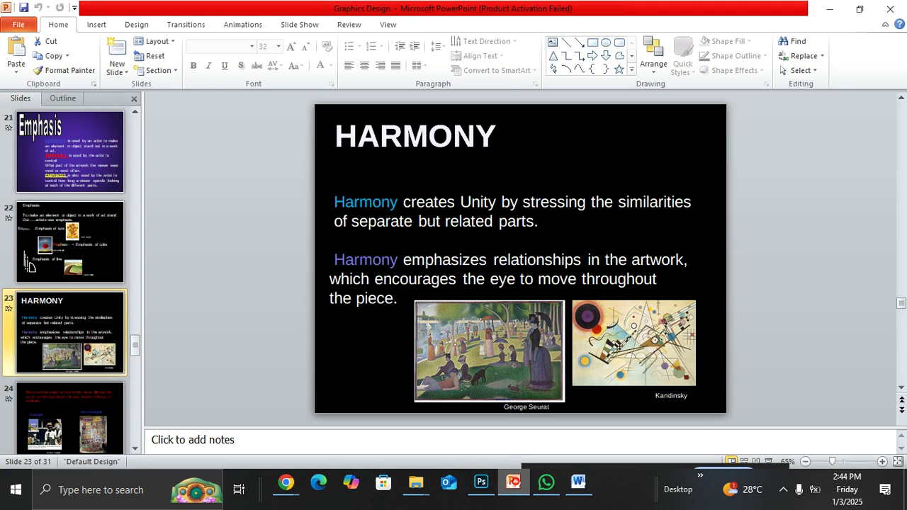
click(70, 417)
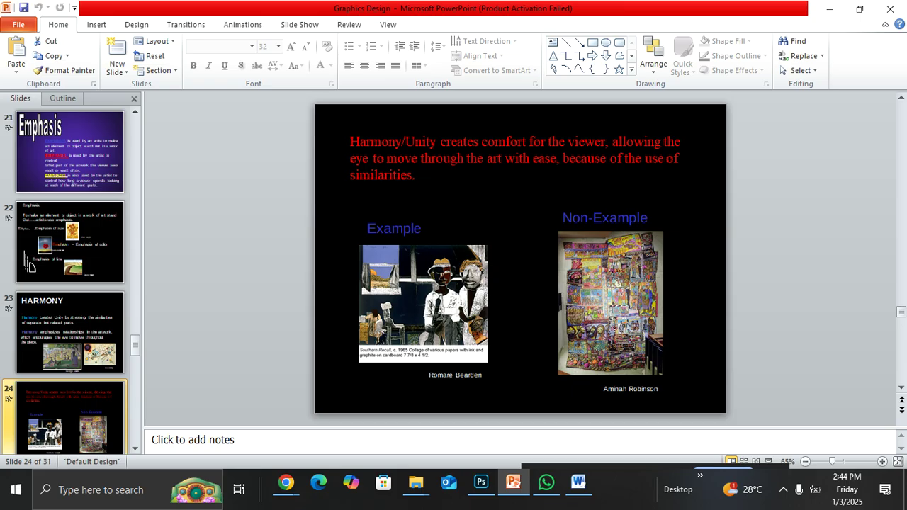
scroll(70, 276, down, 2)
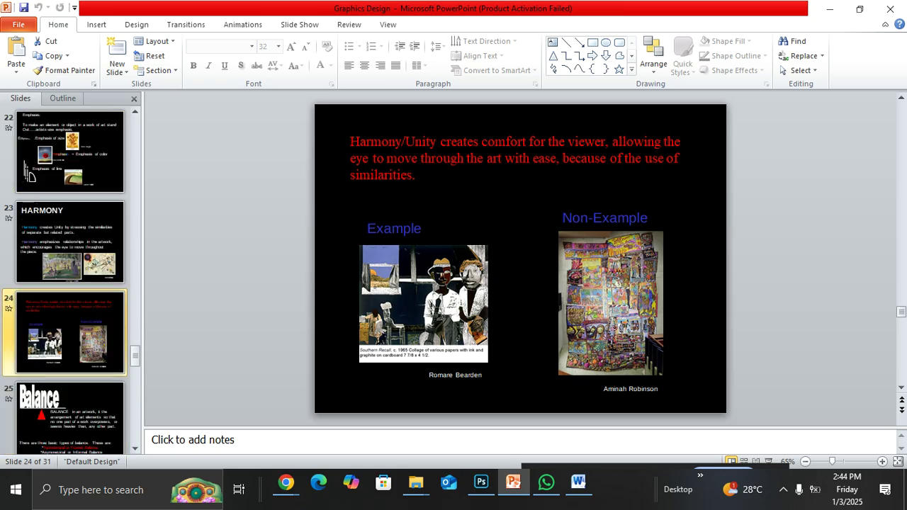
click(70, 418)
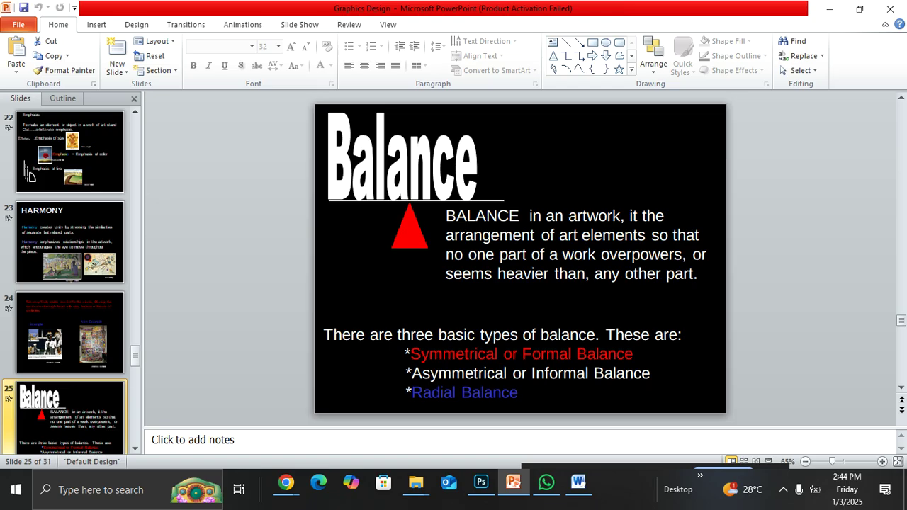
Switch to the Google Meet call and admit the participant waiting to join.
mouse_move(286, 482)
click(225, 429)
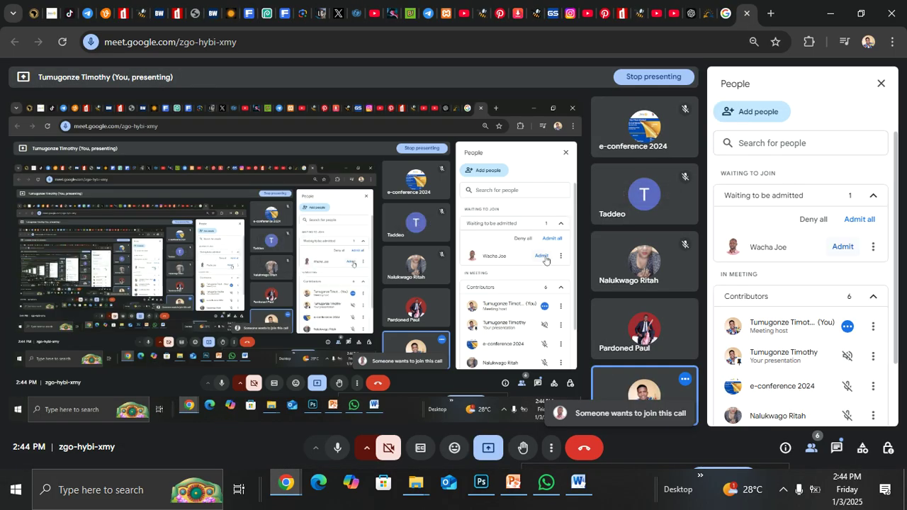
click(843, 246)
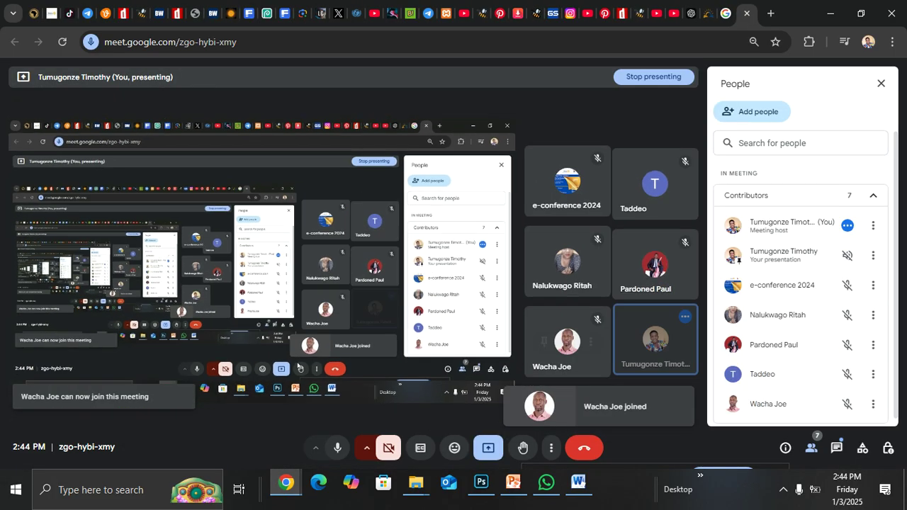
mouse_move(293, 491)
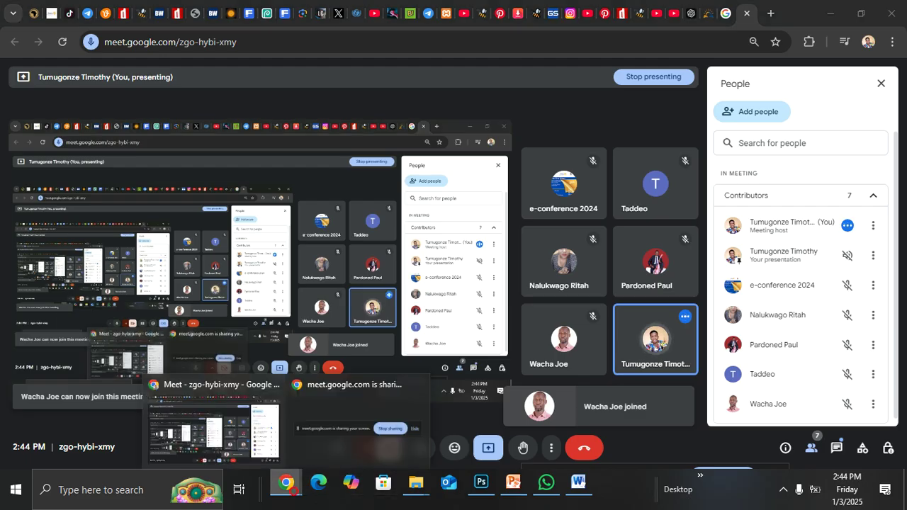
Switch by way of Photoshop to the Graphics Design presentation in PowerPoint and show the Symmetrical or Formal Balance slide 26.
click(482, 486)
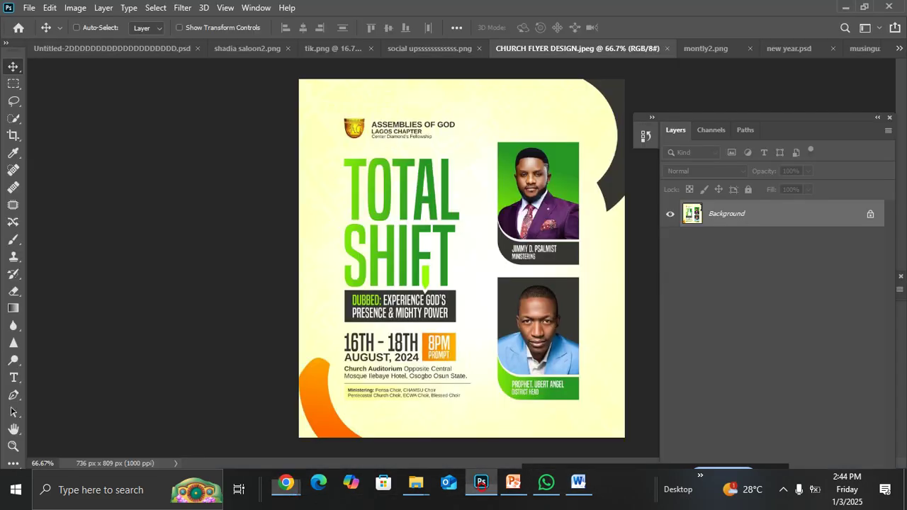
mouse_move(286, 486)
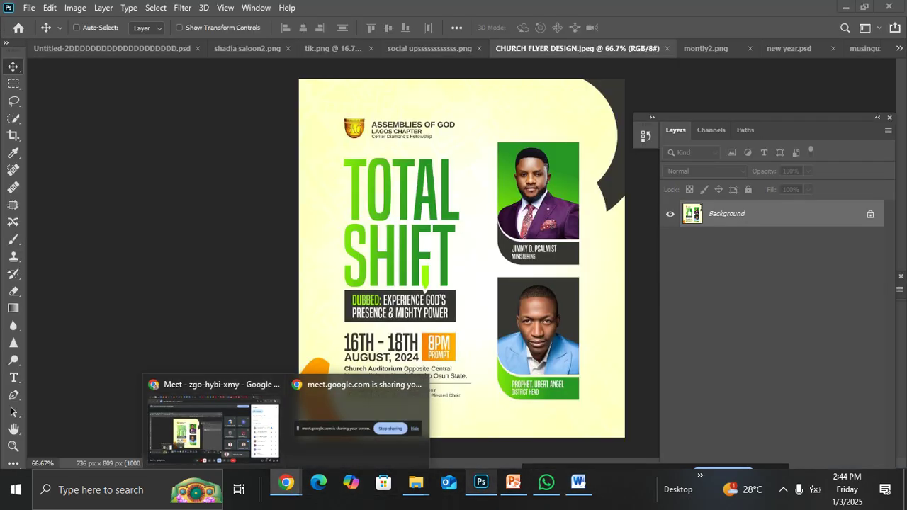
click(513, 486)
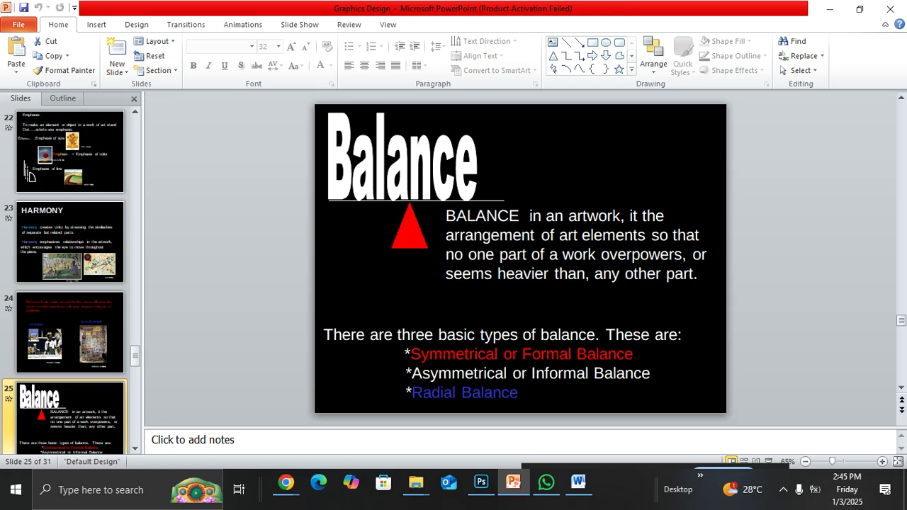
key(Down)
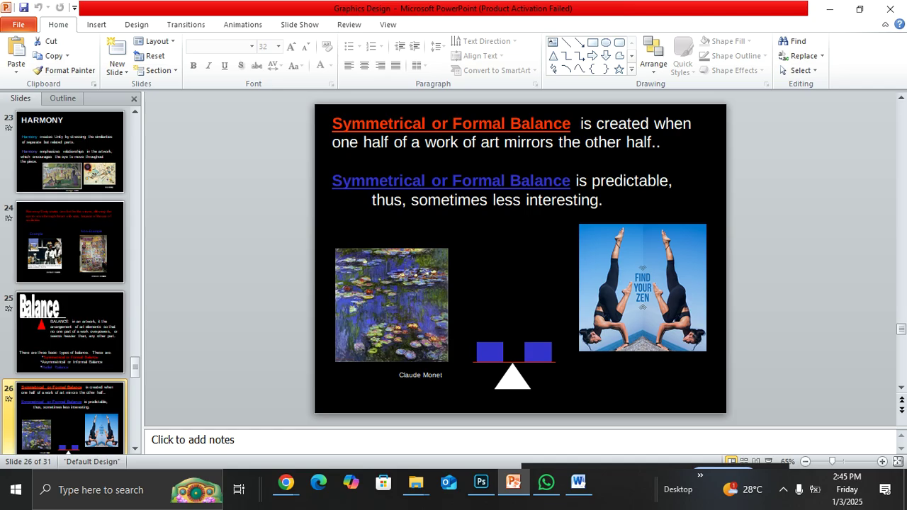
Return to Photoshop and show the social ups design, the church flyer and the UCRM calendar in montly2.png as balance examples.
key(alt+Tab)
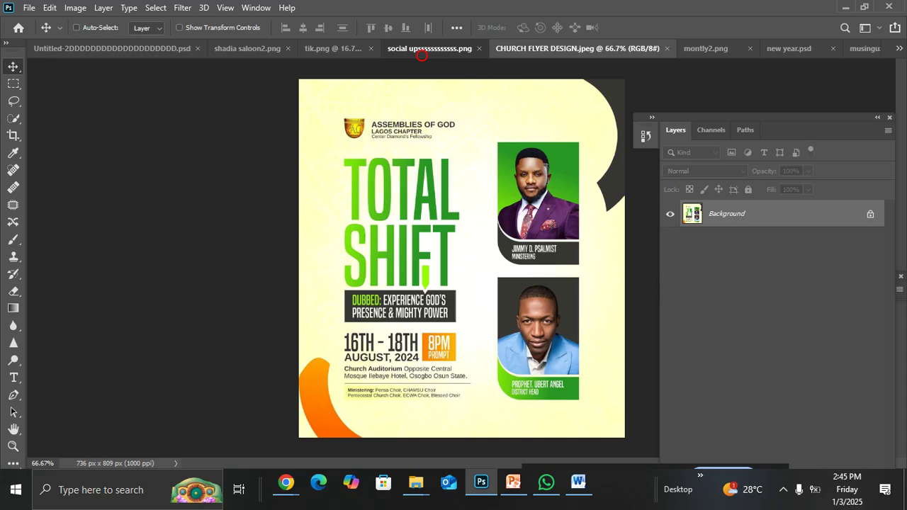
click(429, 48)
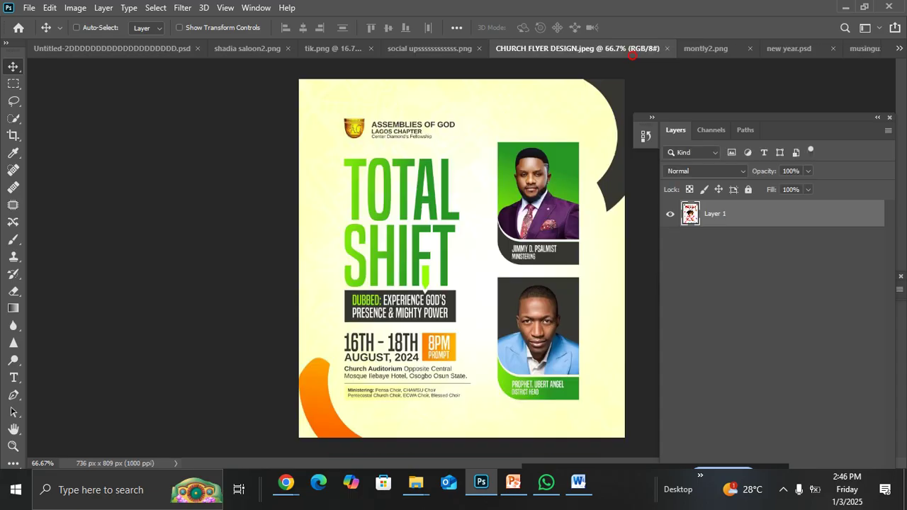
click(633, 48)
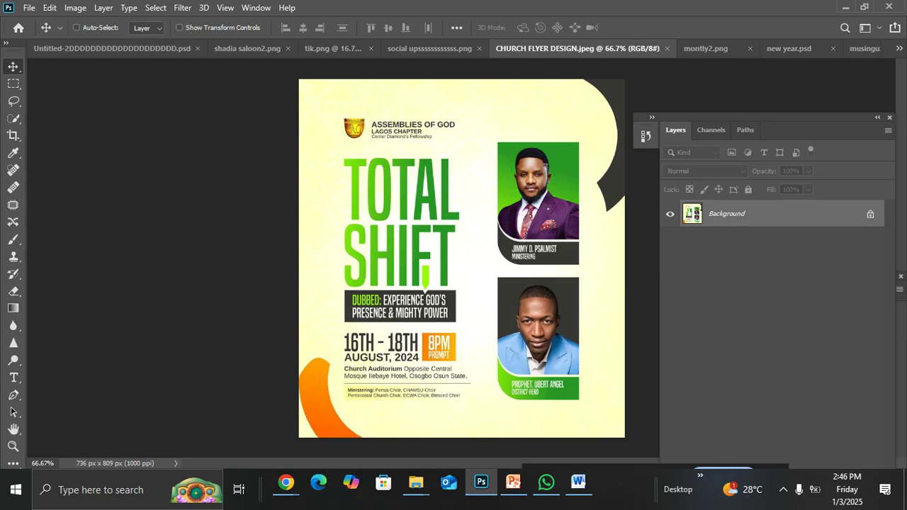
click(706, 48)
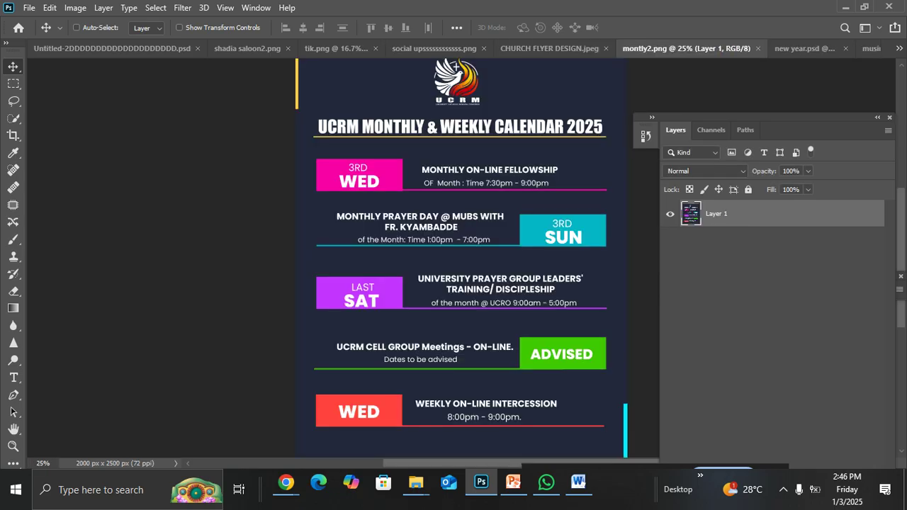
scroll(460, 255, down, 1)
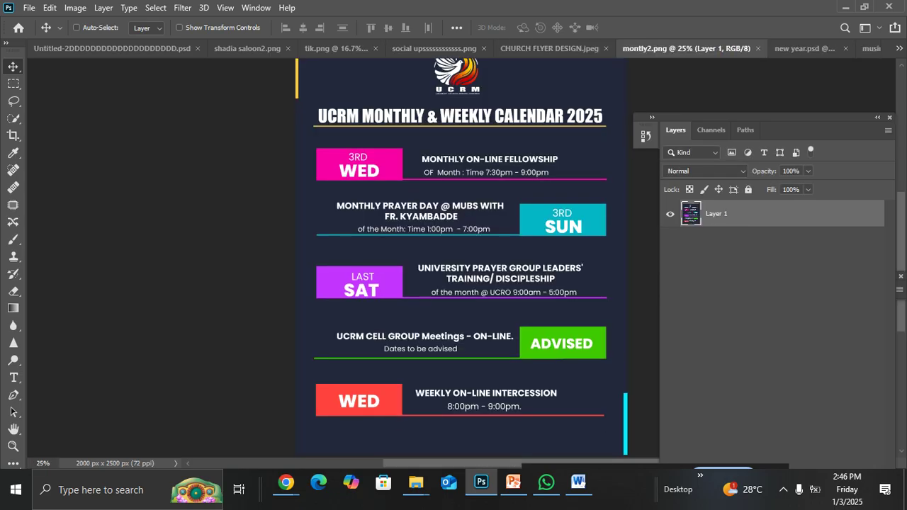
scroll(460, 255, up, 1)
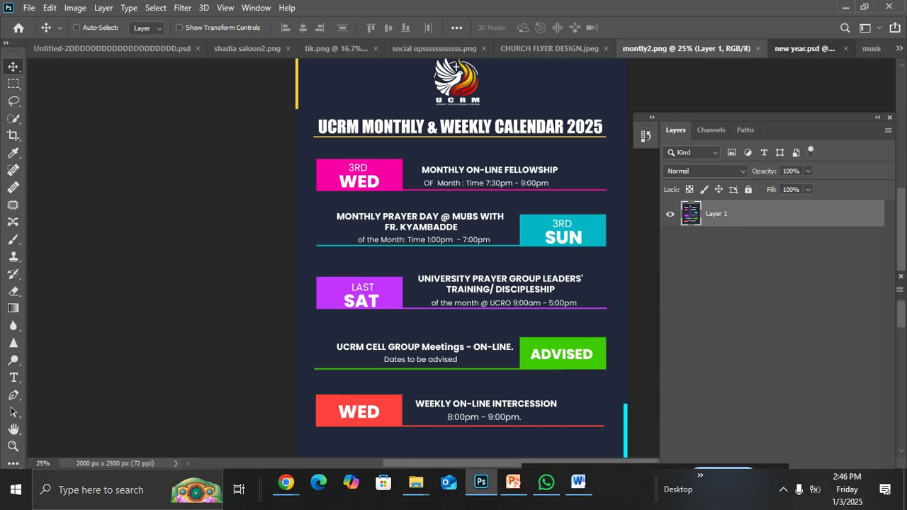
Open new year.psd and reposition the inner vertical guides on both sides of the 2025 artwork.
click(797, 48)
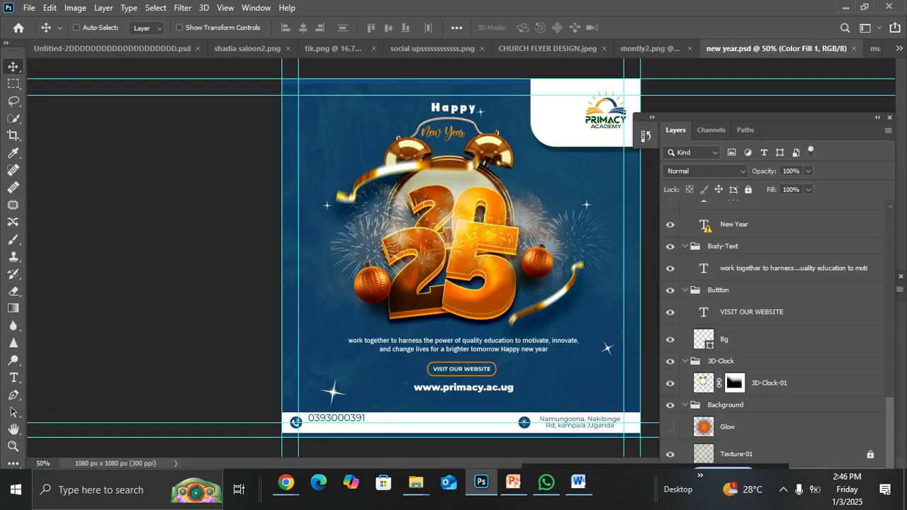
drag(544, 131, 554, 138)
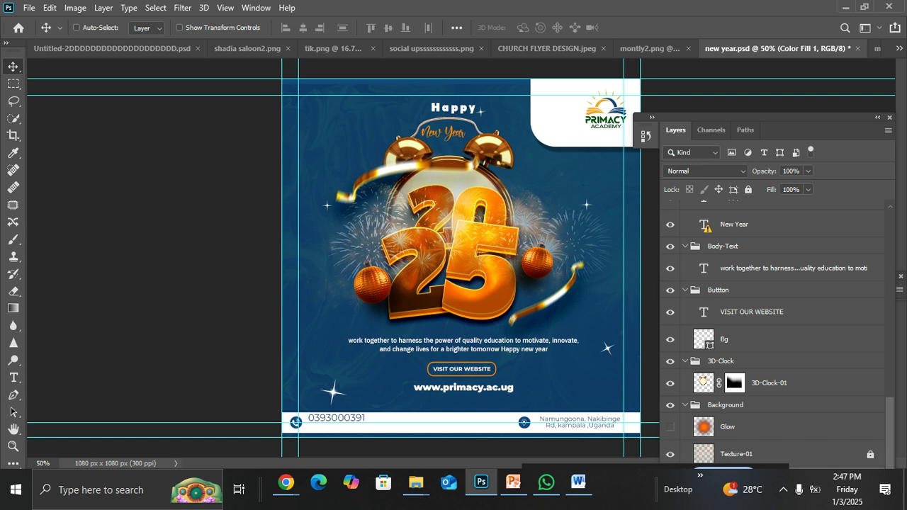
drag(307, 237, 333, 237)
drag(586, 248, 568, 248)
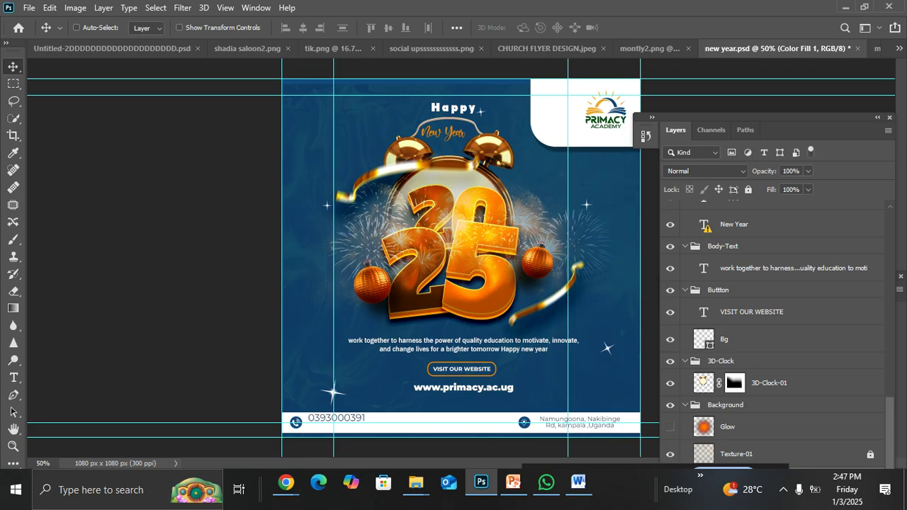
drag(568, 264, 597, 265)
drag(626, 237, 628, 236)
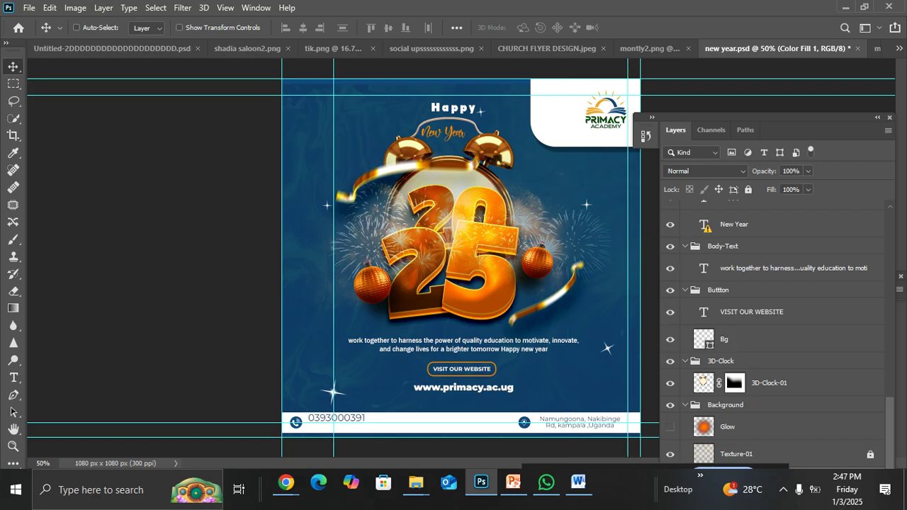
Turn on Auto-Select, move the white panel behind the Primacy Academy logo closer to the corner, and shift the inner right guide inward.
click(77, 28)
drag(553, 106, 585, 114)
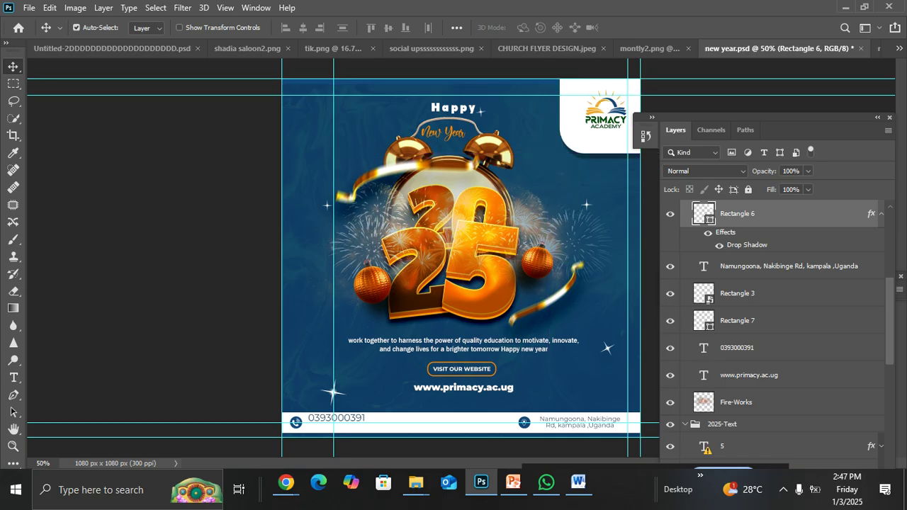
drag(539, 225, 599, 226)
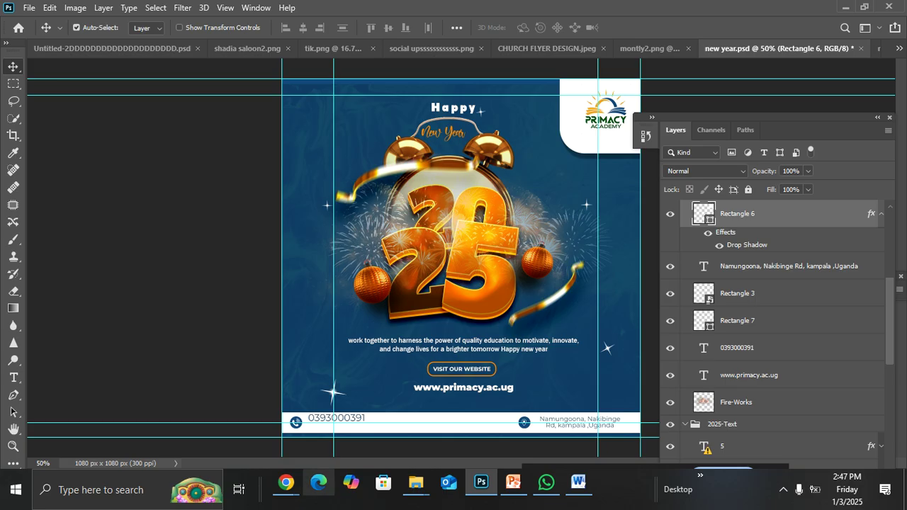
Switch to the PowerPoint presentation and go through slides 27 to 29, from Asymmetrical Balance through Radial Balance to Contrast.
mouse_move(286, 483)
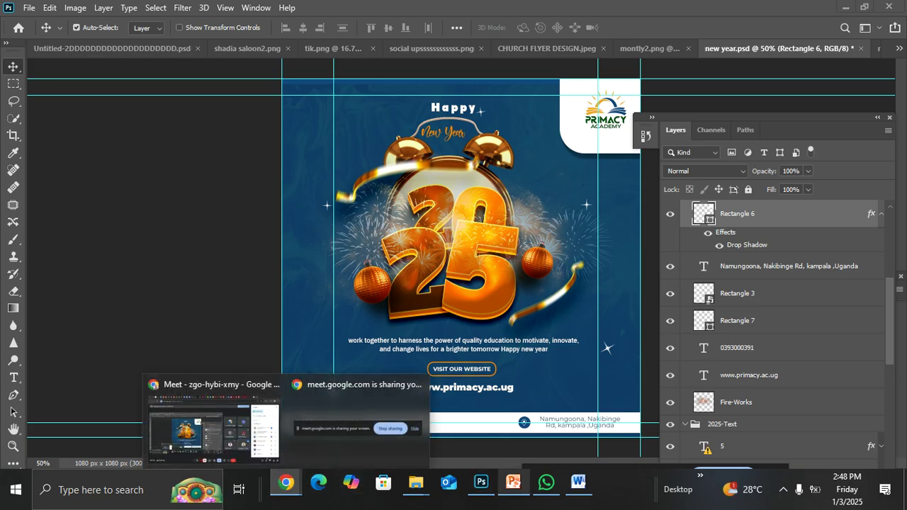
click(514, 483)
key(Down)
key(Down)
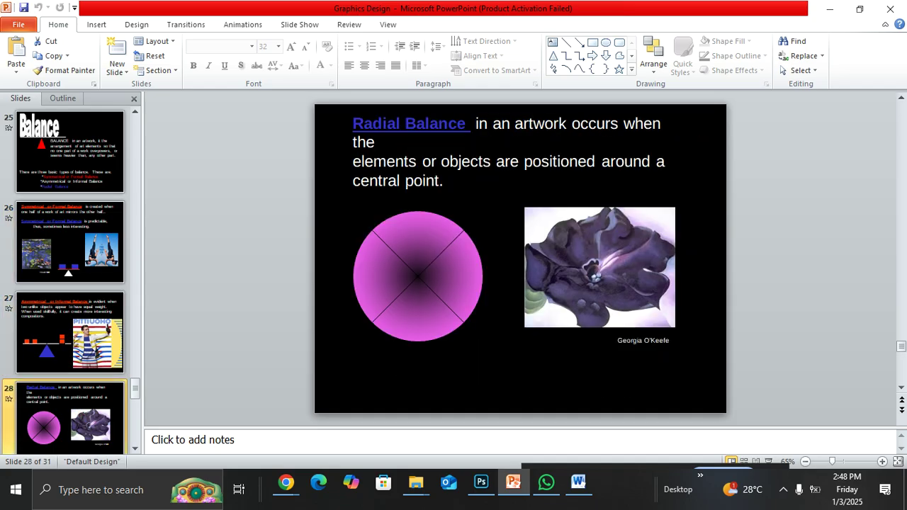
key(Down)
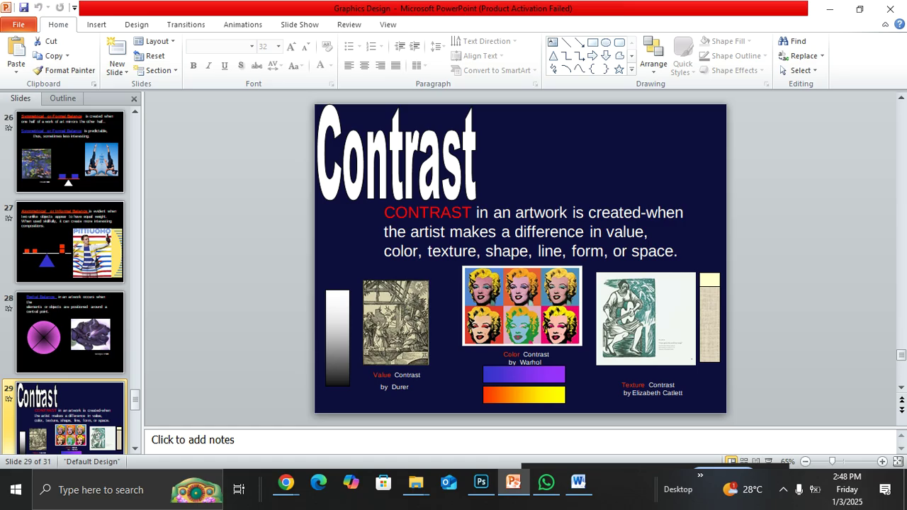
scroll(71, 276, up, 1)
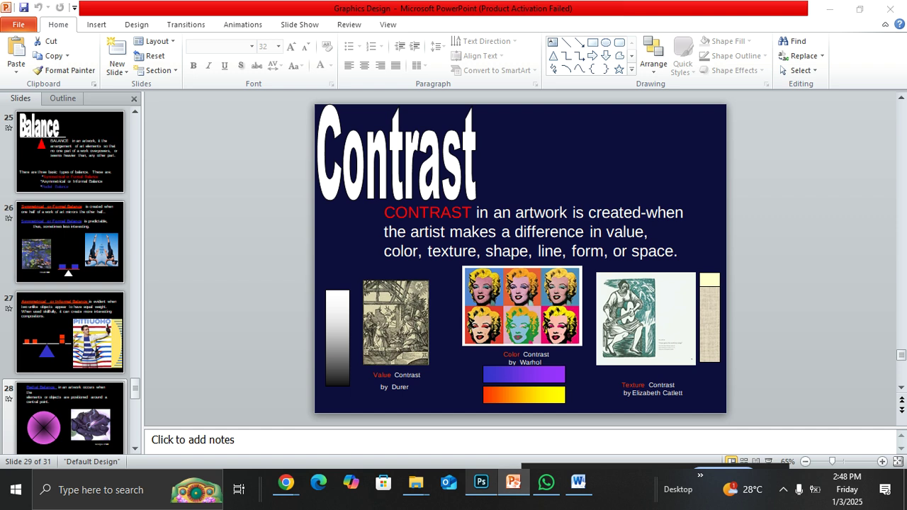
Return to Photoshop and browse the calendar, New Year, Black Drip and wedding meeting flyers for an example.
click(481, 483)
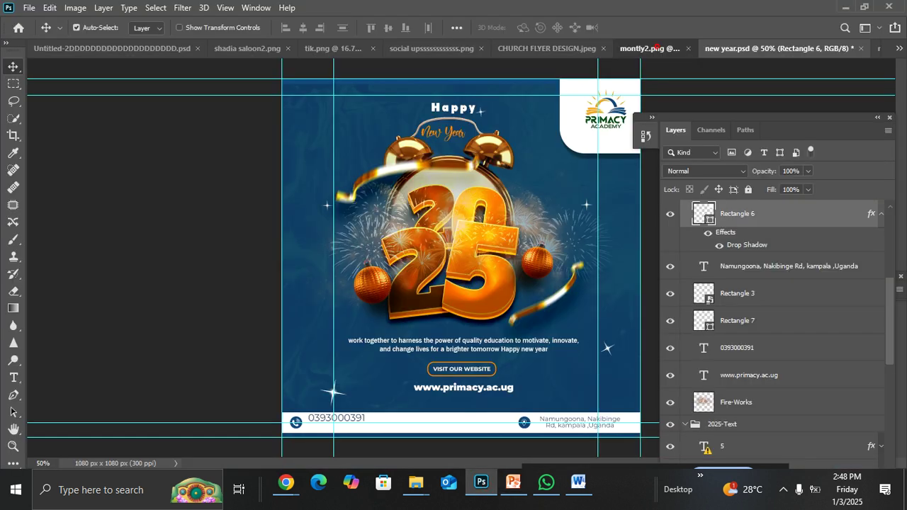
click(646, 48)
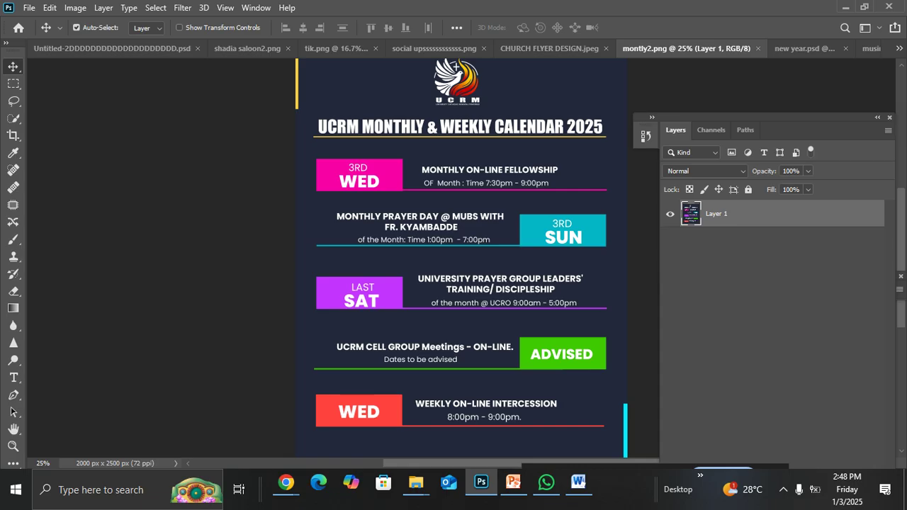
click(793, 49)
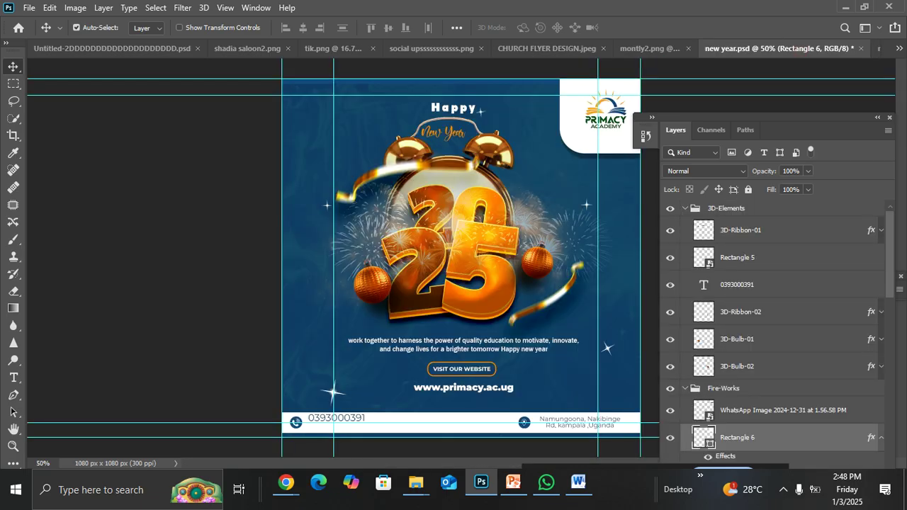
click(898, 48)
click(734, 154)
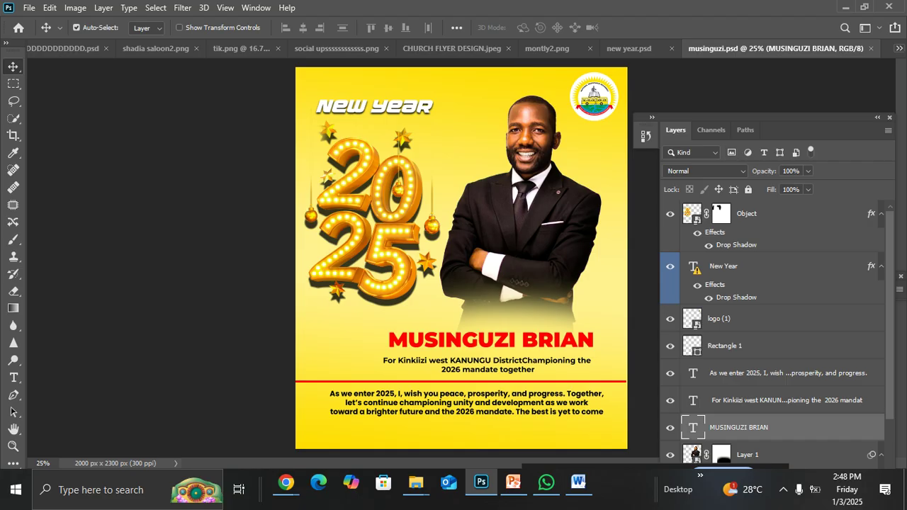
click(898, 49)
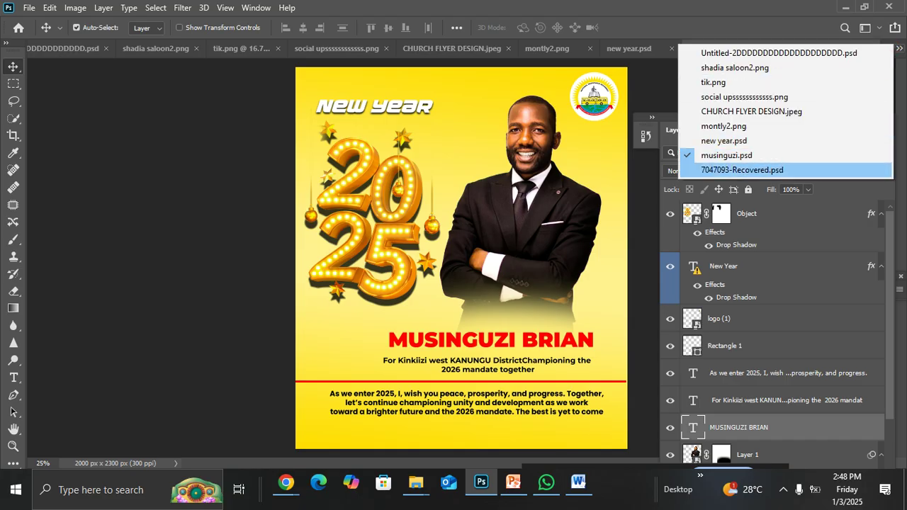
click(774, 168)
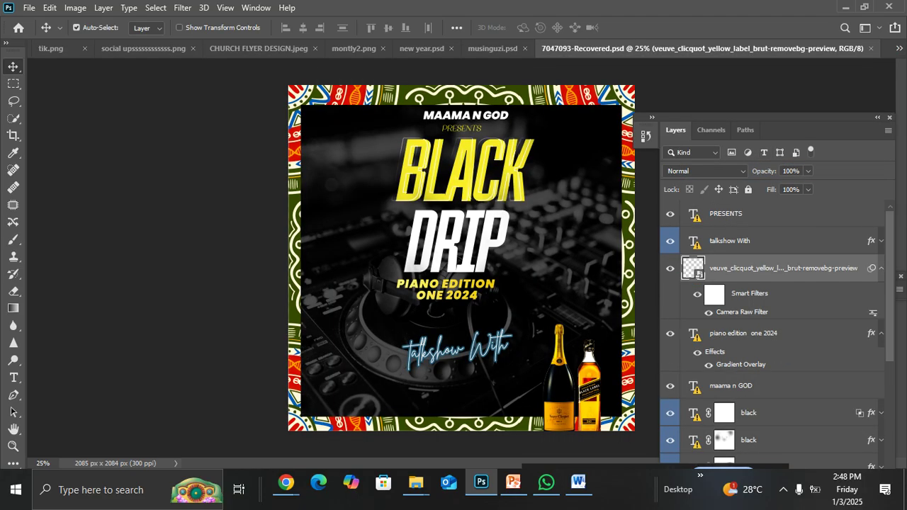
click(898, 48)
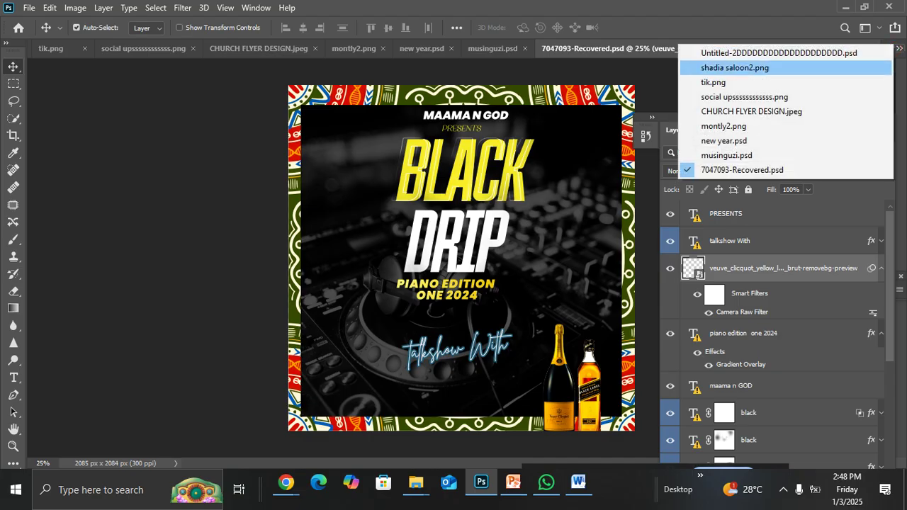
click(752, 53)
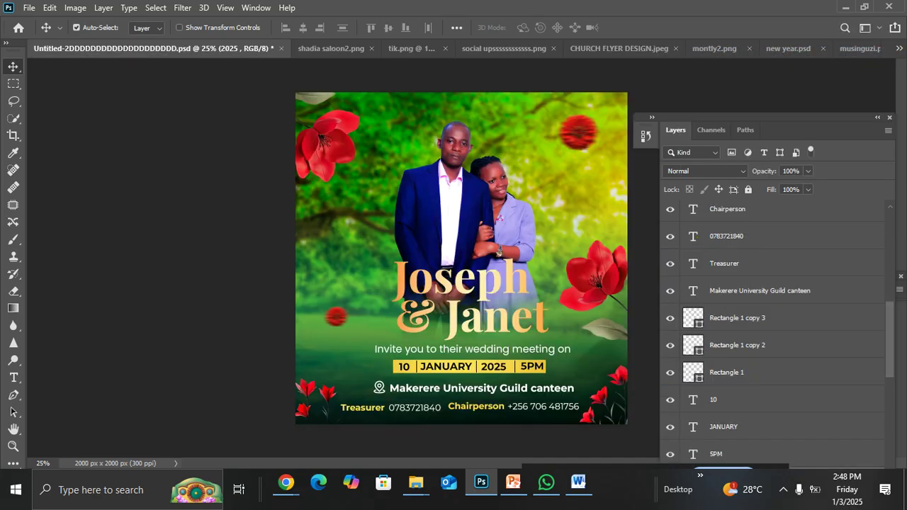
Check the participants in the Google Meet call, then return to the wedding meeting flyer in Photoshop.
mouse_move(286, 484)
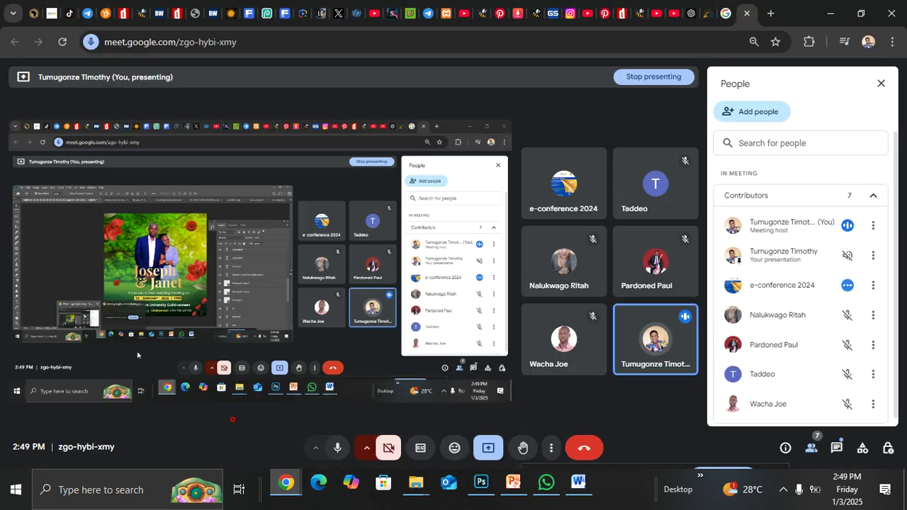
click(271, 398)
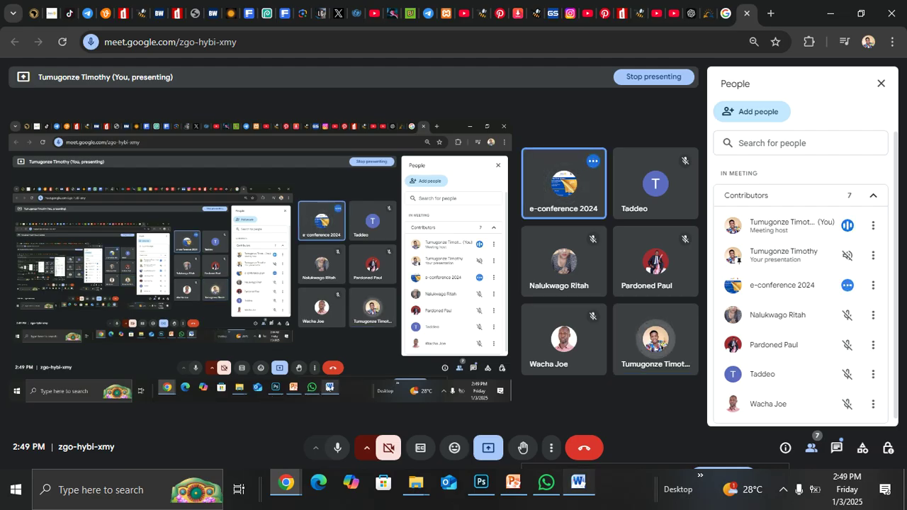
click(578, 481)
click(481, 481)
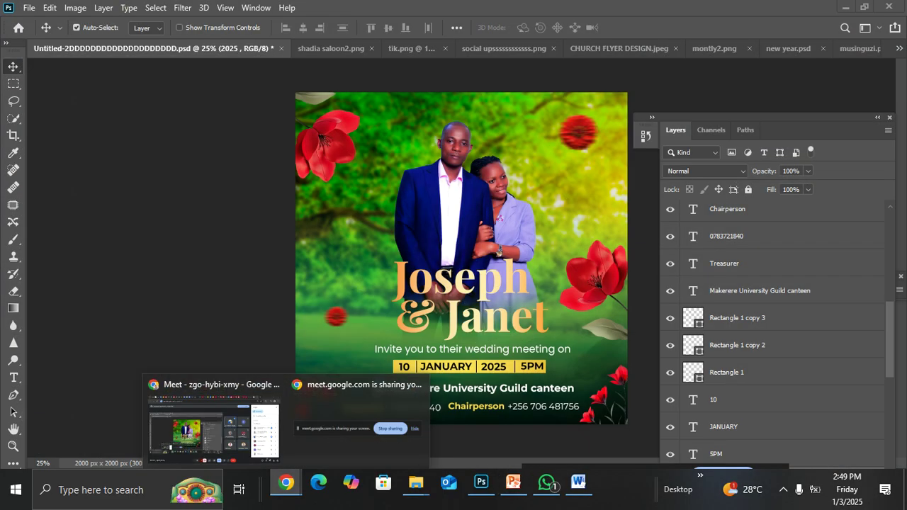
Switch to the PowerPoint presentation, revisit the Radial Balance slide 28 and show the Contrast slide 29.
click(513, 482)
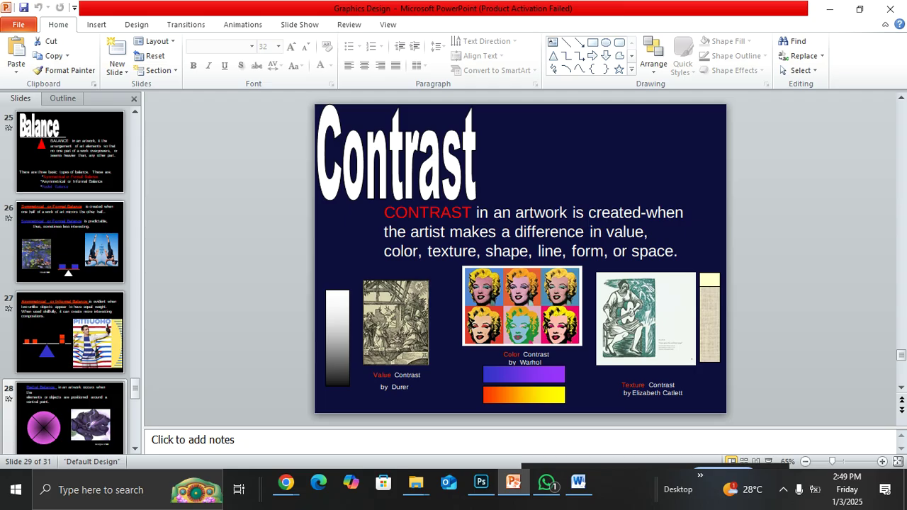
click(70, 416)
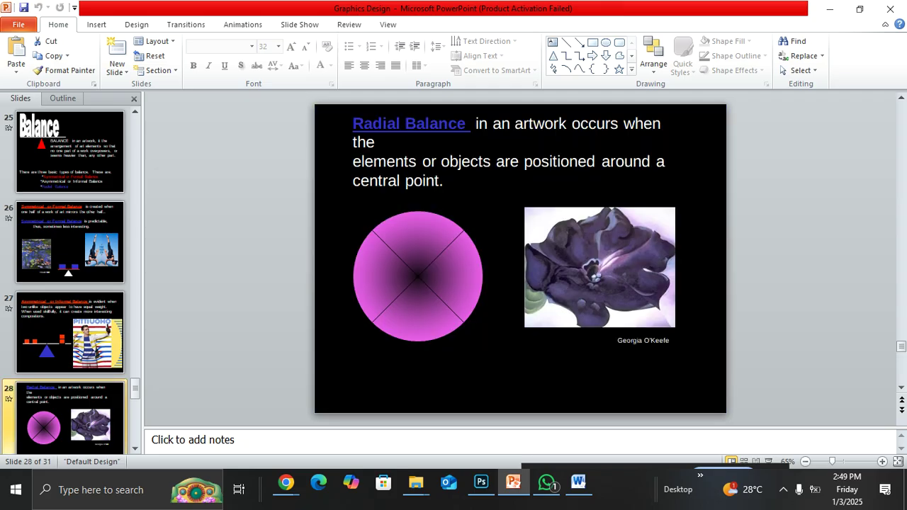
scroll(68, 322, down, 1)
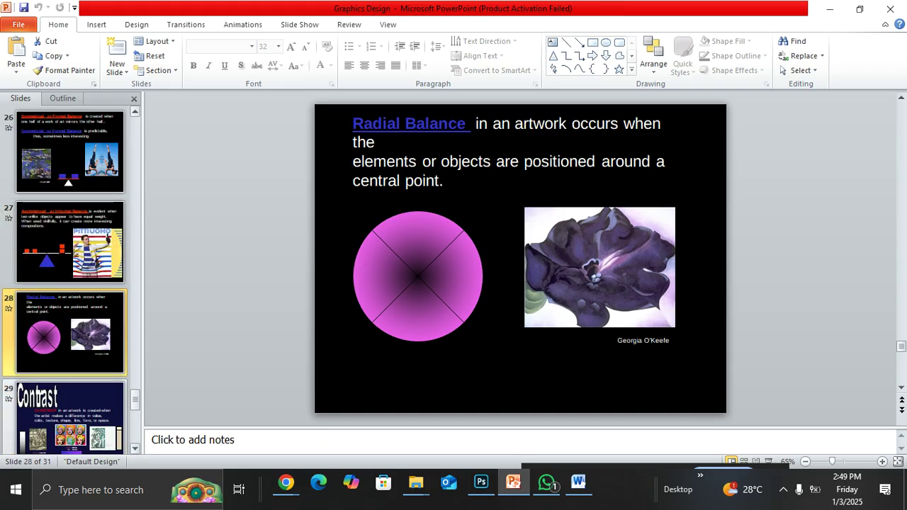
click(70, 418)
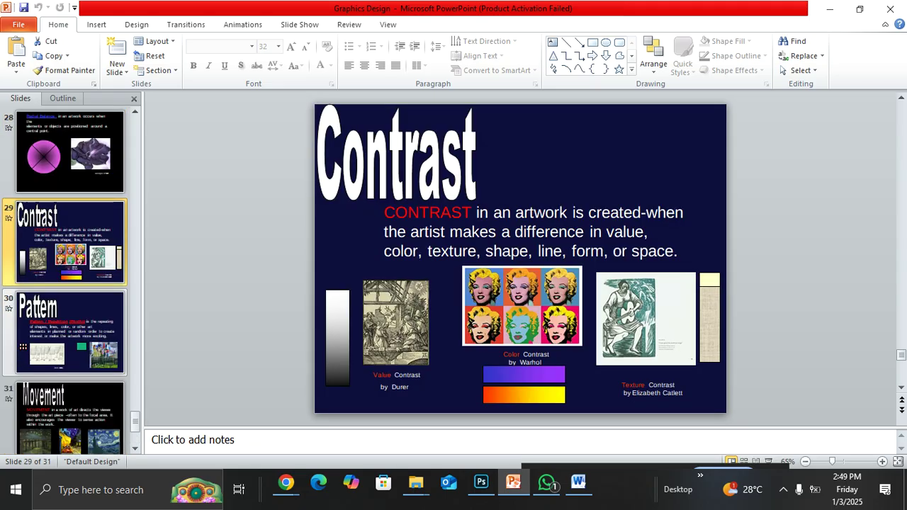
Show the Pattern slide 30 and switch to Photoshop to browse the saloon, Tik Tak Institute, social media and church flyers.
click(45, 326)
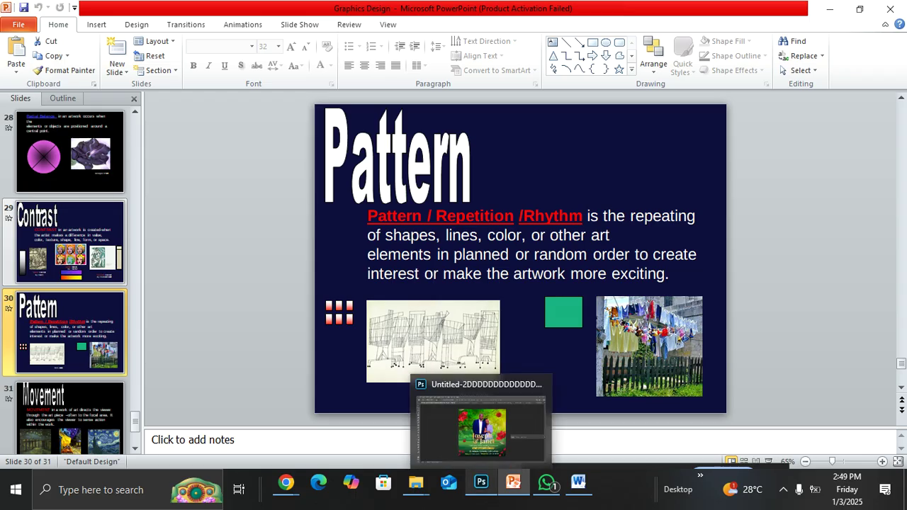
click(481, 482)
click(322, 54)
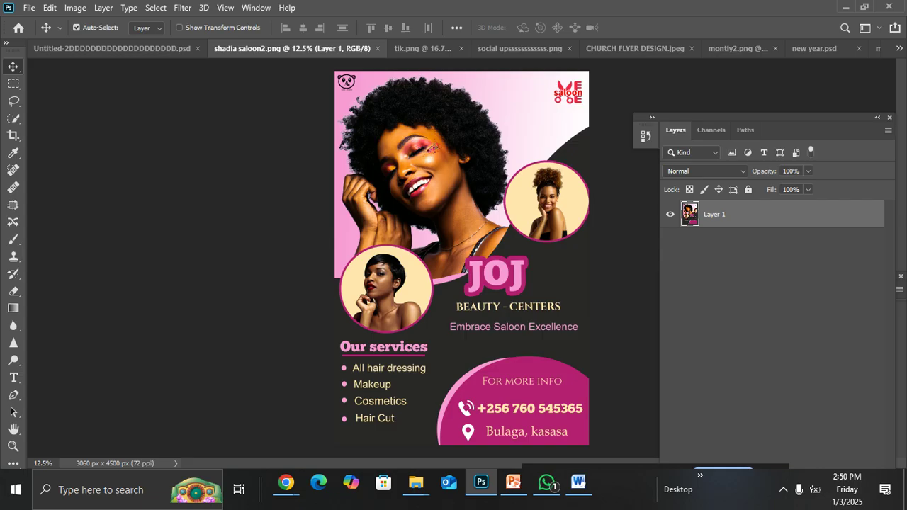
click(423, 48)
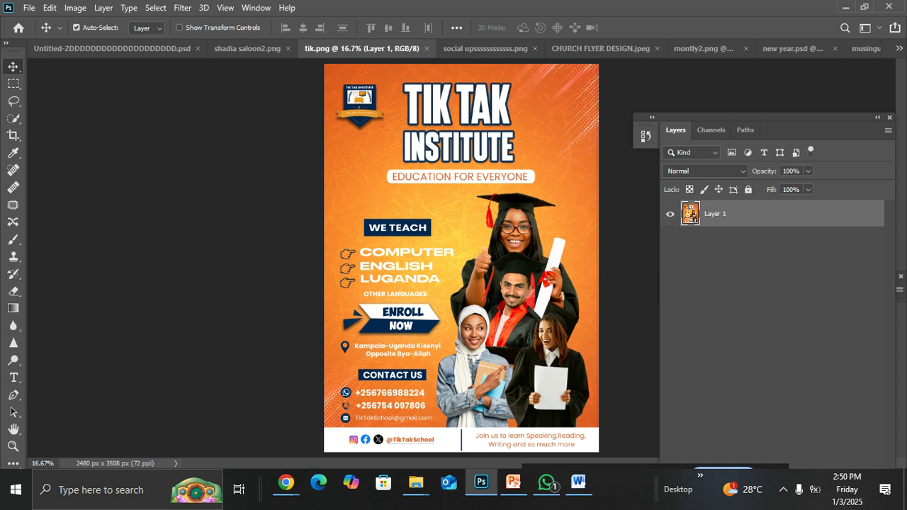
click(485, 48)
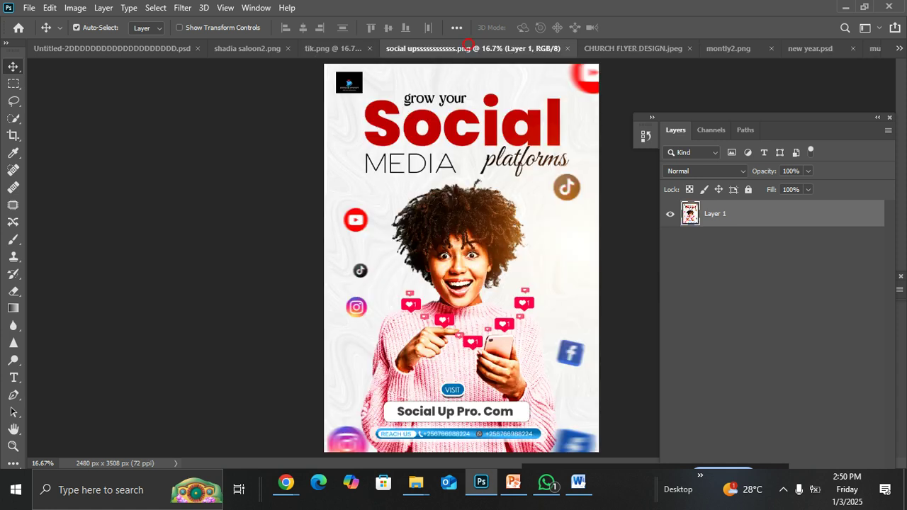
key(ctrl+Tab)
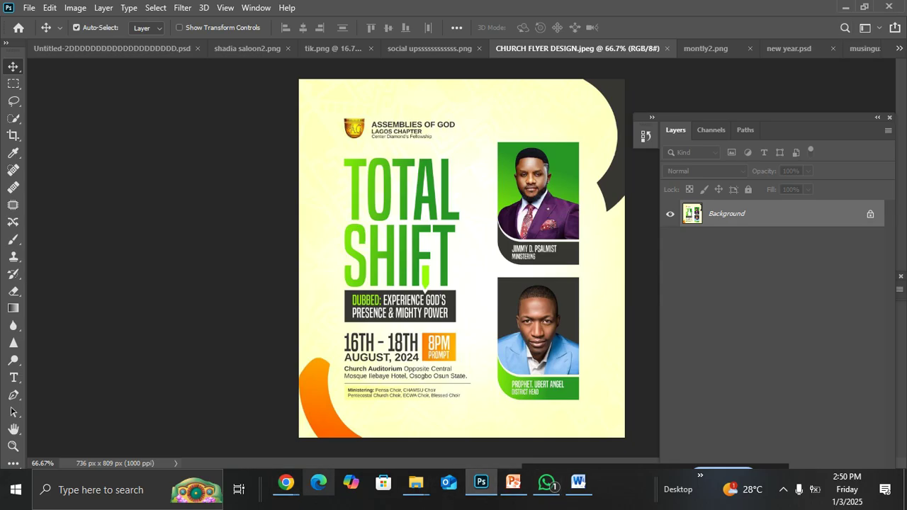
Revisit the Pattern slide 30 in PowerPoint and return to Photoshop to show the calendar flyer montly2.png.
click(513, 483)
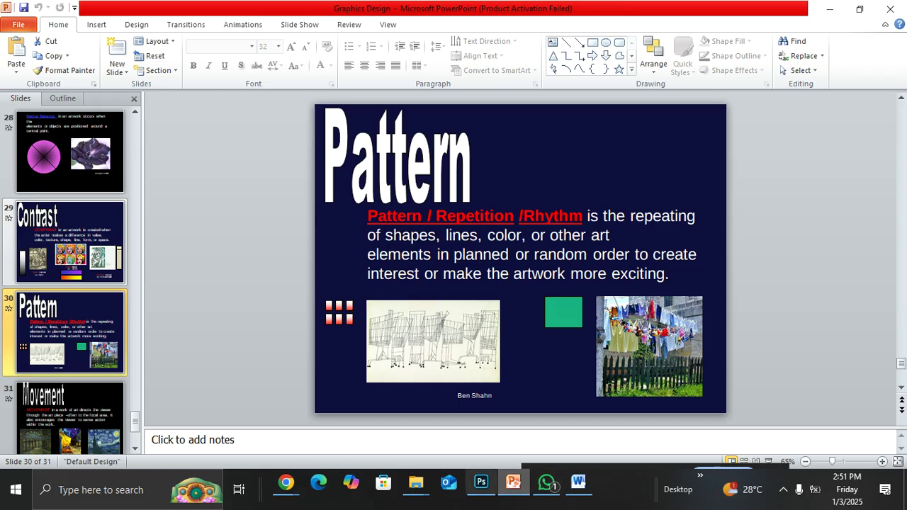
click(481, 483)
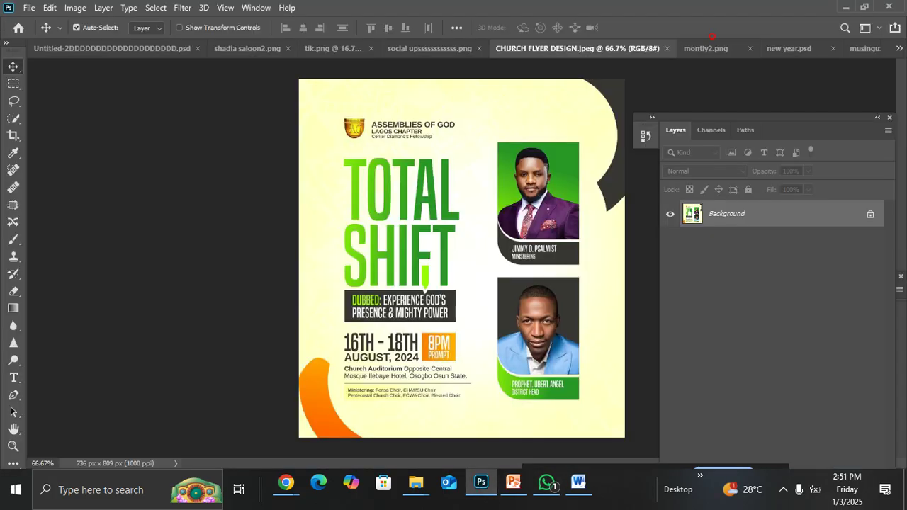
click(711, 47)
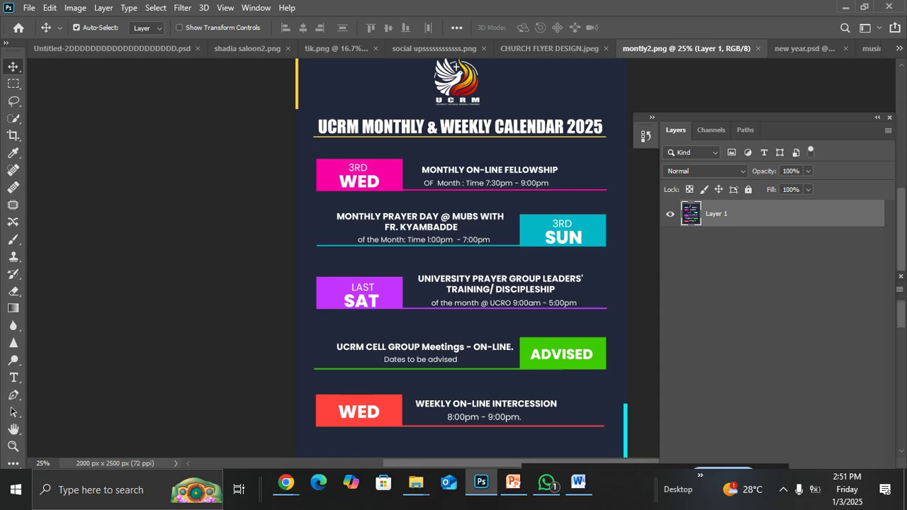
Switch to the PowerPoint presentation and show the Movement slide 31.
mouse_move(285, 482)
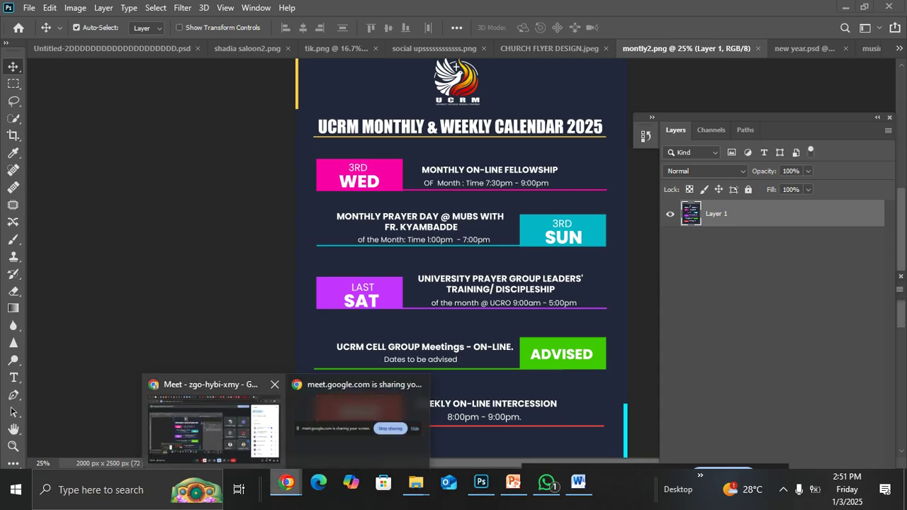
mouse_move(212, 418)
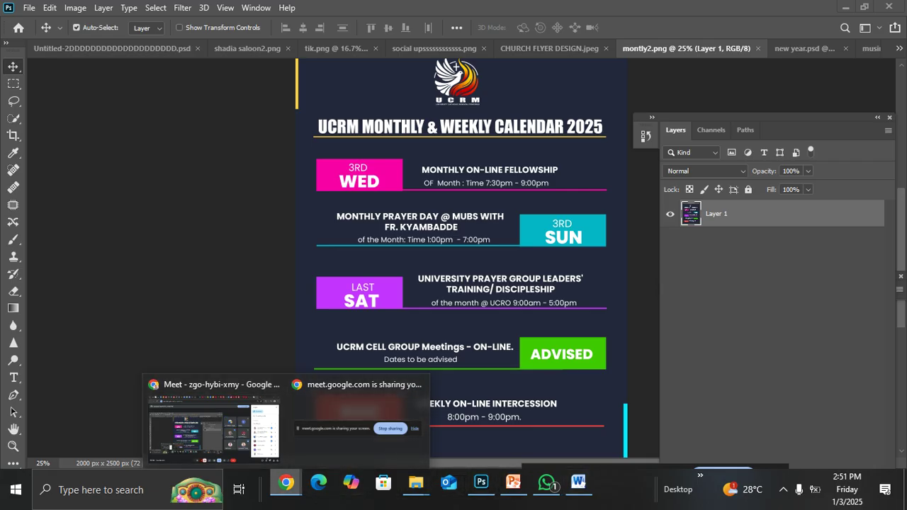
mouse_move(513, 483)
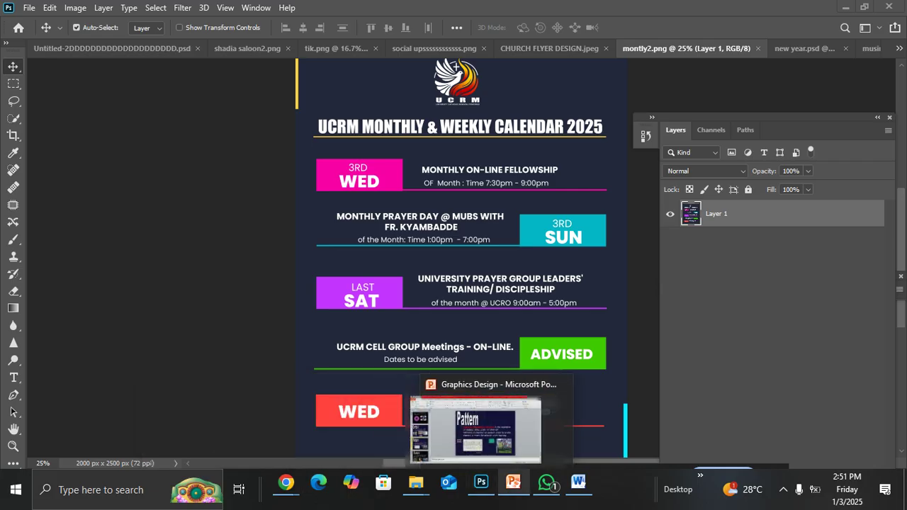
click(502, 427)
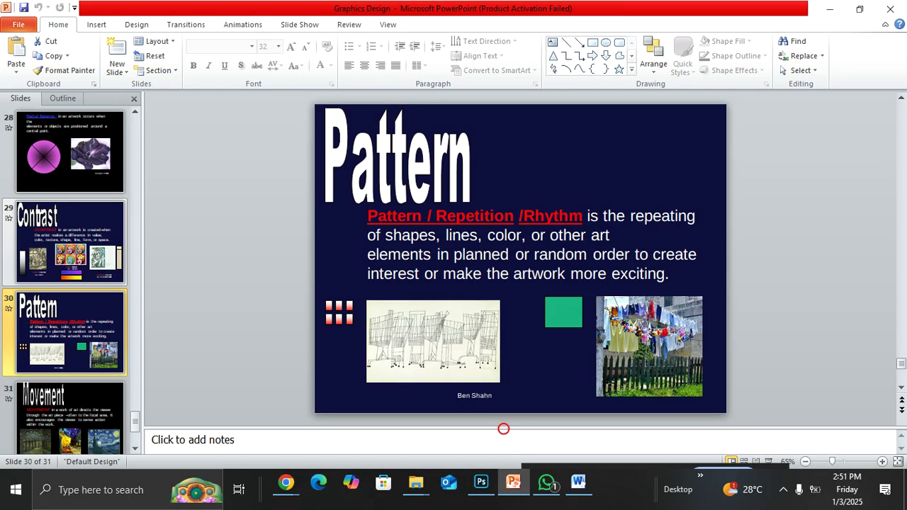
click(44, 419)
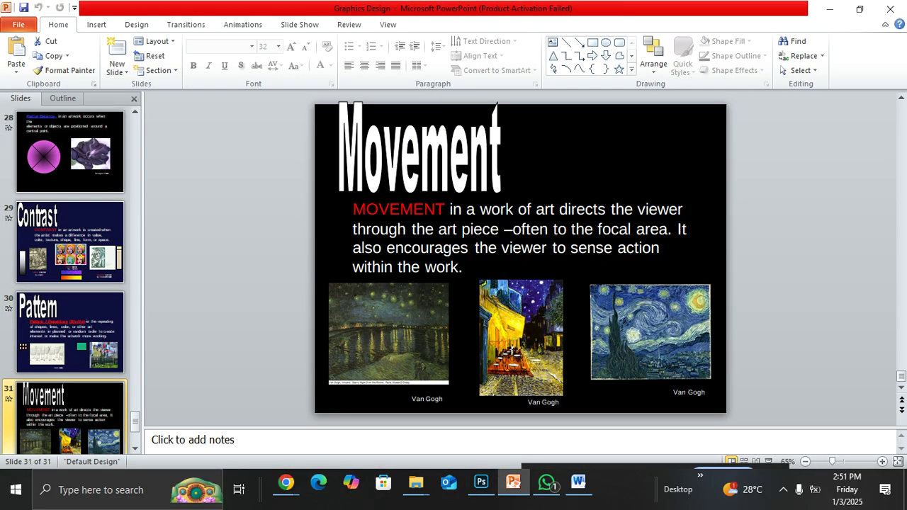
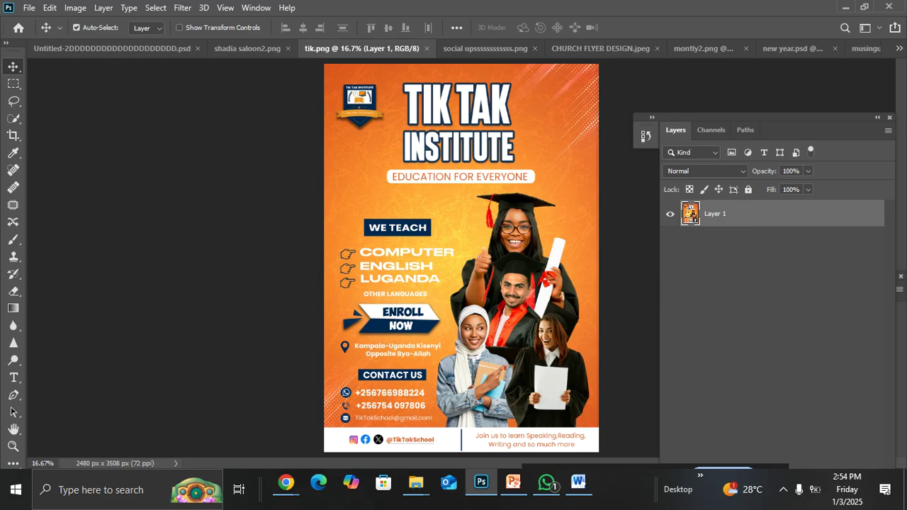
Go through the social media, saloon and wedding meeting flyers in Photoshop as examples.
click(478, 54)
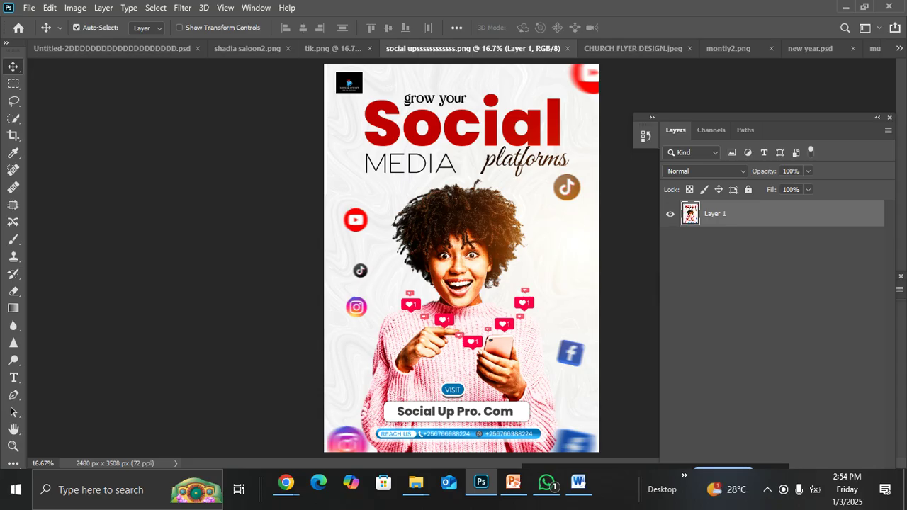
right_click(420, 162)
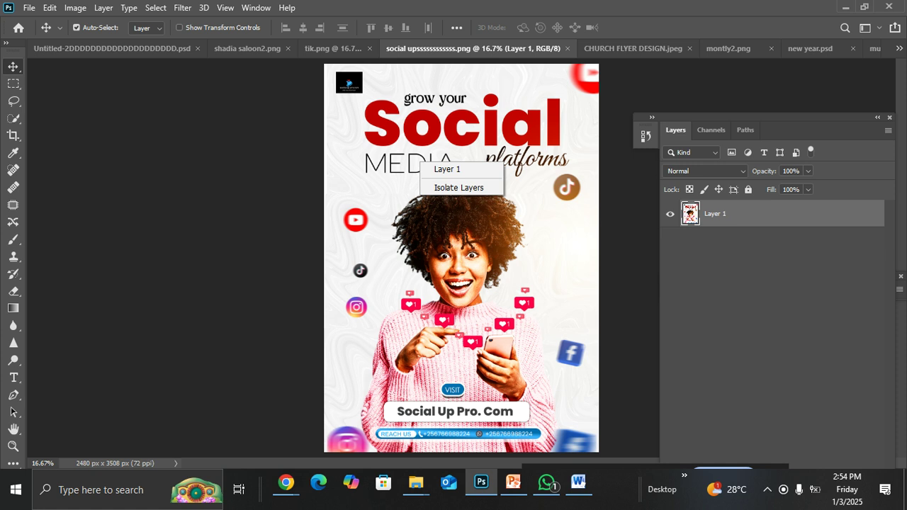
click(367, 98)
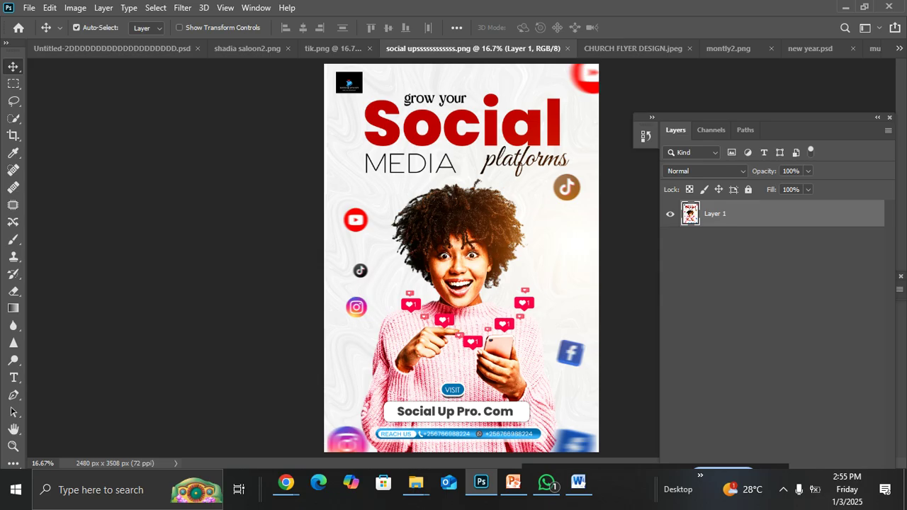
click(247, 48)
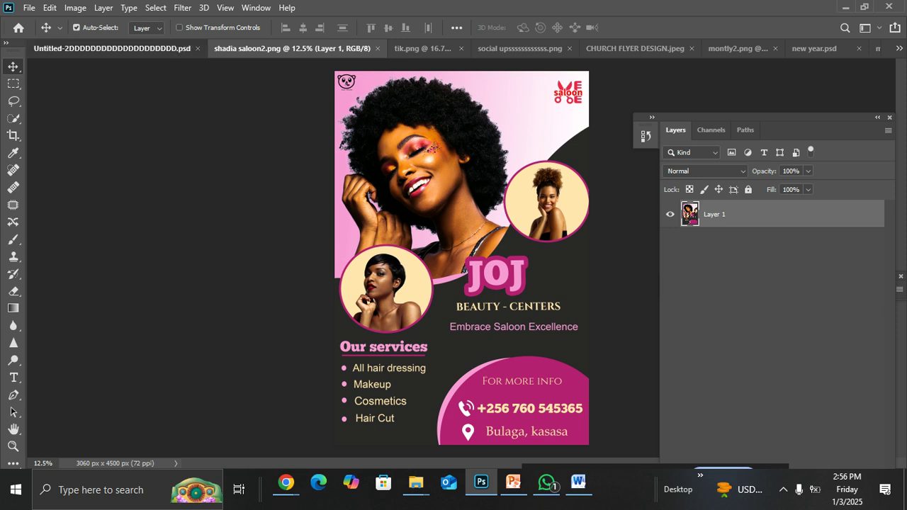
click(111, 48)
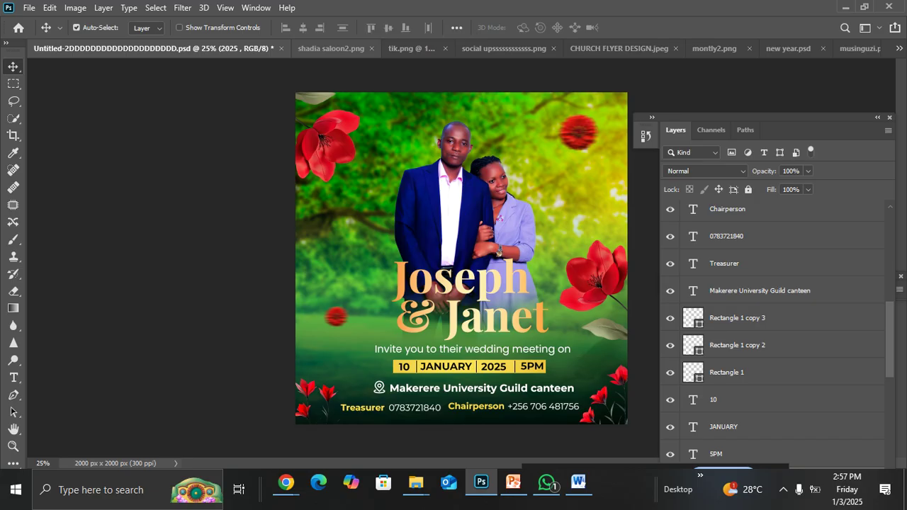
Browse forward from the wedding meeting flyer through the saloon and Tik Tak Institute flyers to the social media flyer.
click(310, 54)
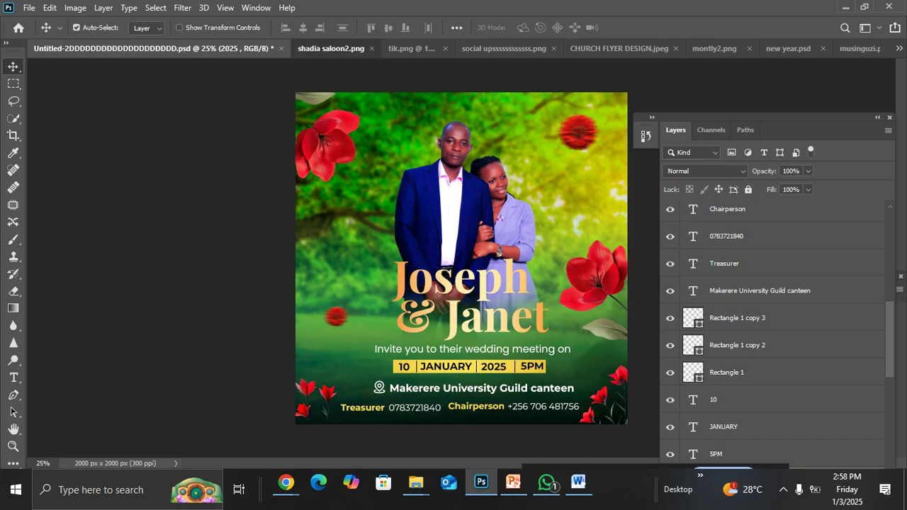
key(ctrl+shift+Tab)
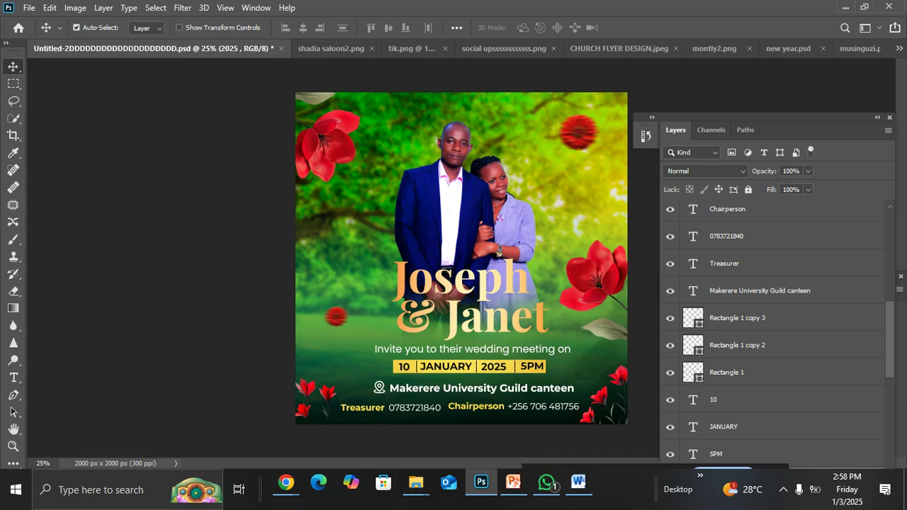
click(331, 48)
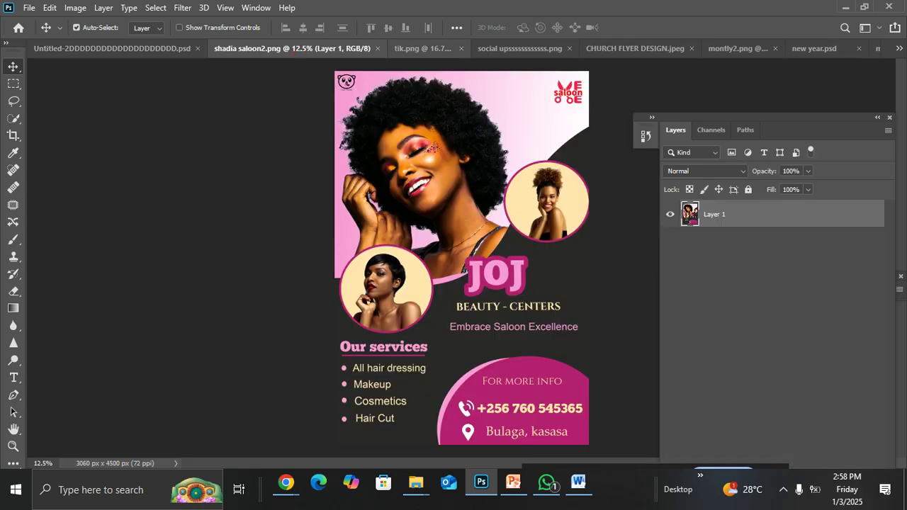
click(423, 48)
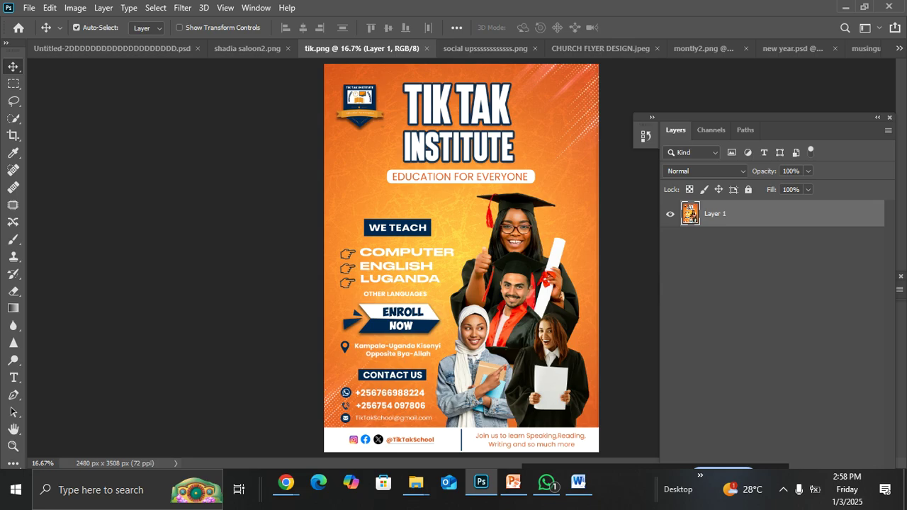
click(476, 48)
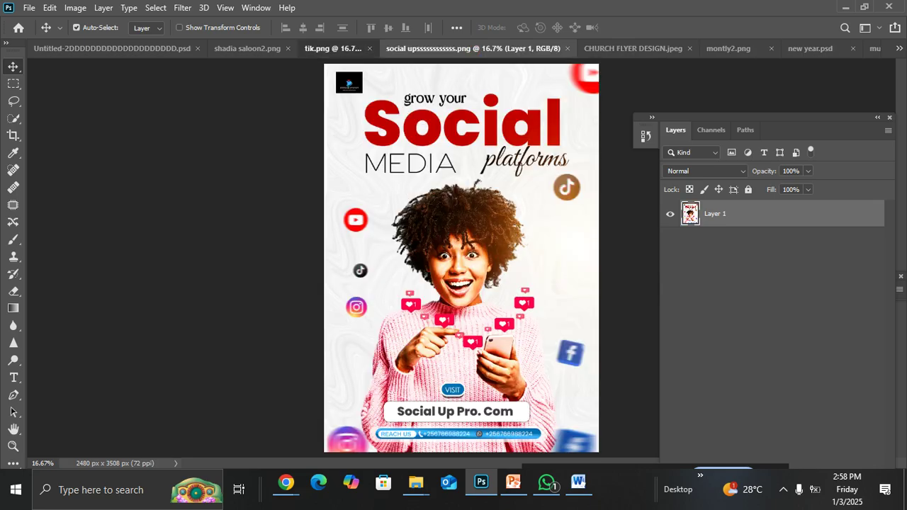
click(356, 48)
click(486, 48)
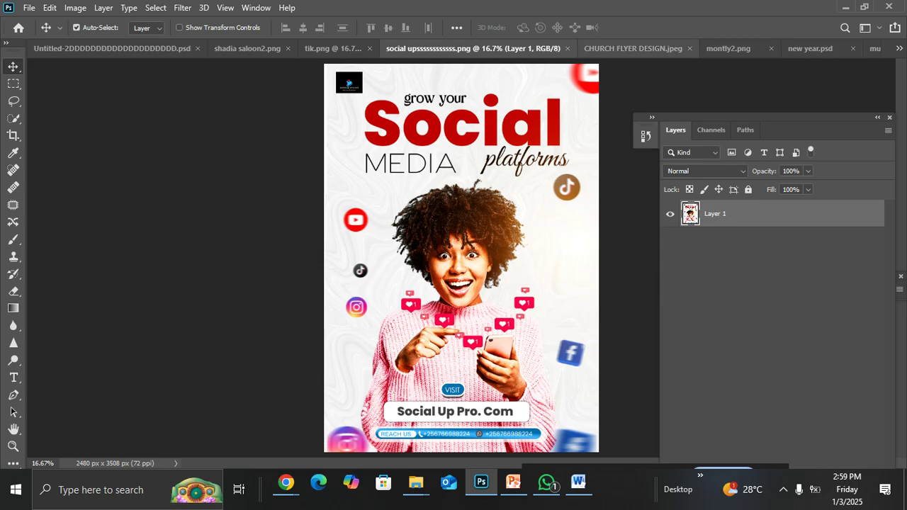
Compare the church flyer with the social media flyer and examine the church flyer's title and date text up close.
click(657, 50)
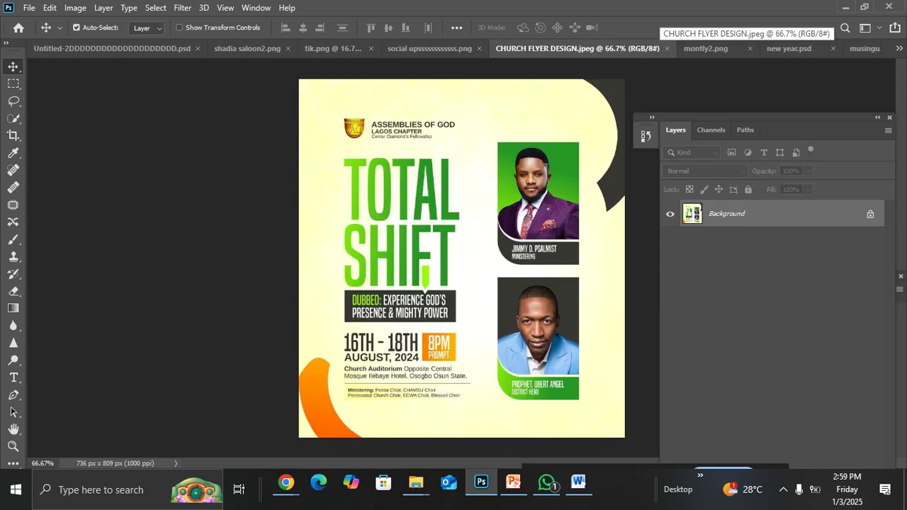
click(429, 49)
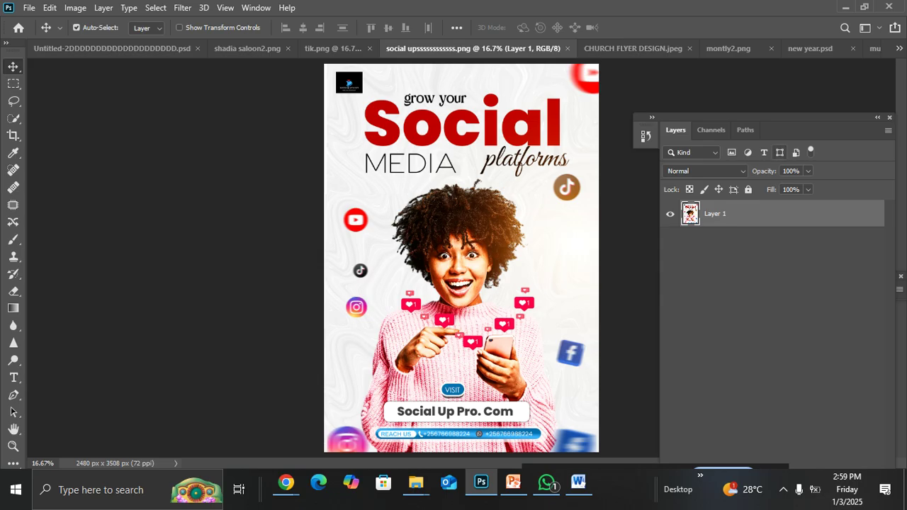
click(638, 49)
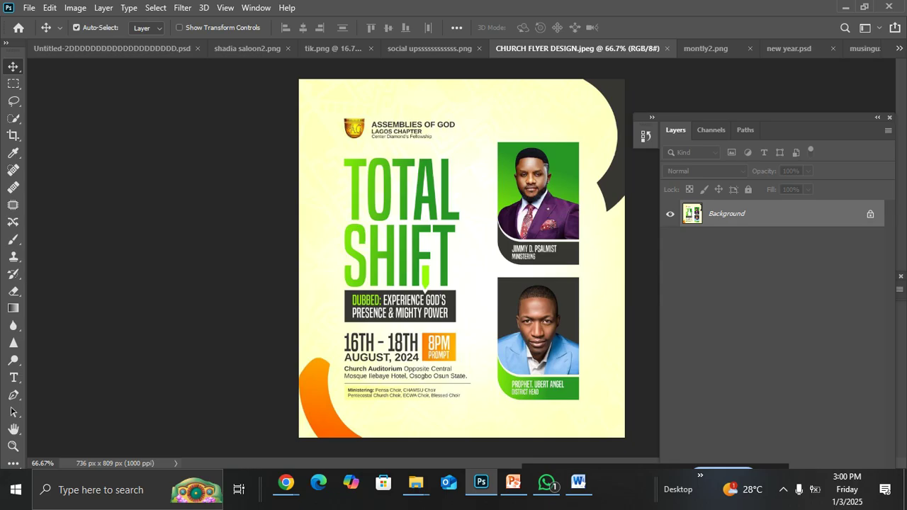
key(ctrl+plus)
key(ctrl+plus)
scroll(340, 255, down, 2)
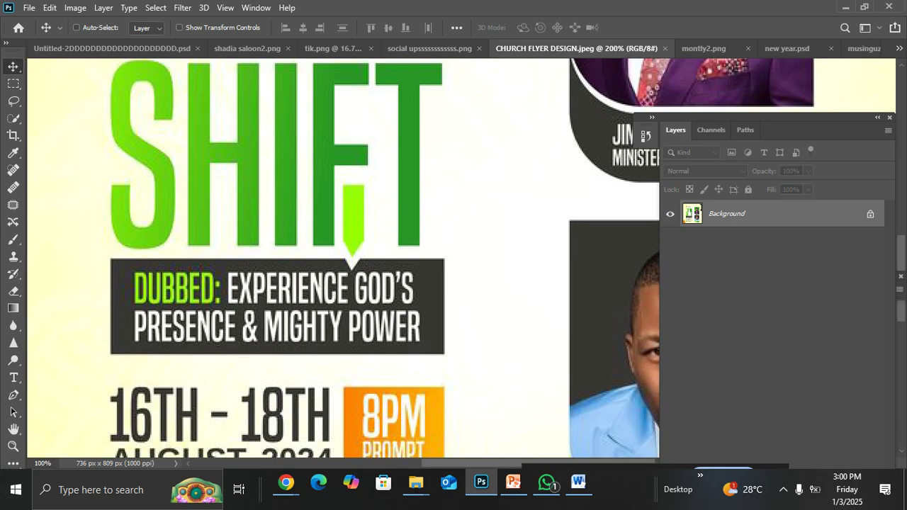
key(ctrl+minus)
key(ctrl+minus)
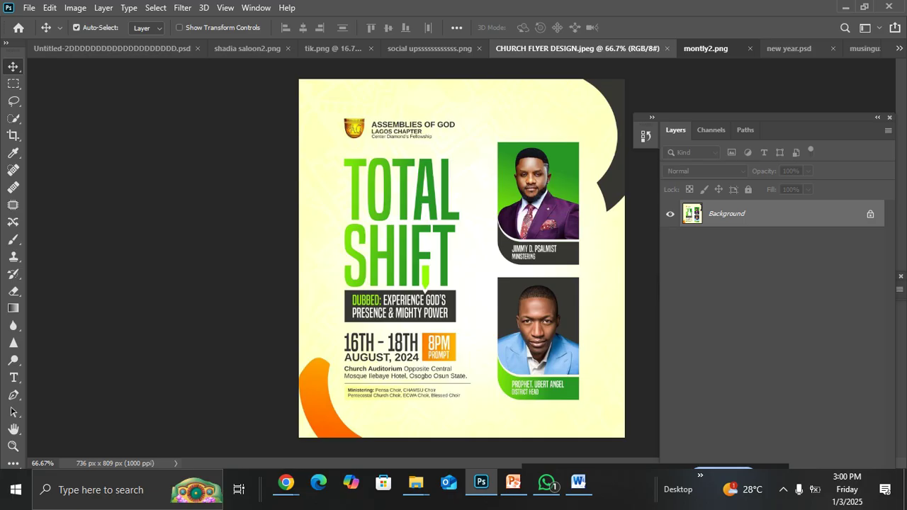
Browse the calendar, New Year, church and social media flyers, ending on the calendar flyer montly2.png.
click(705, 48)
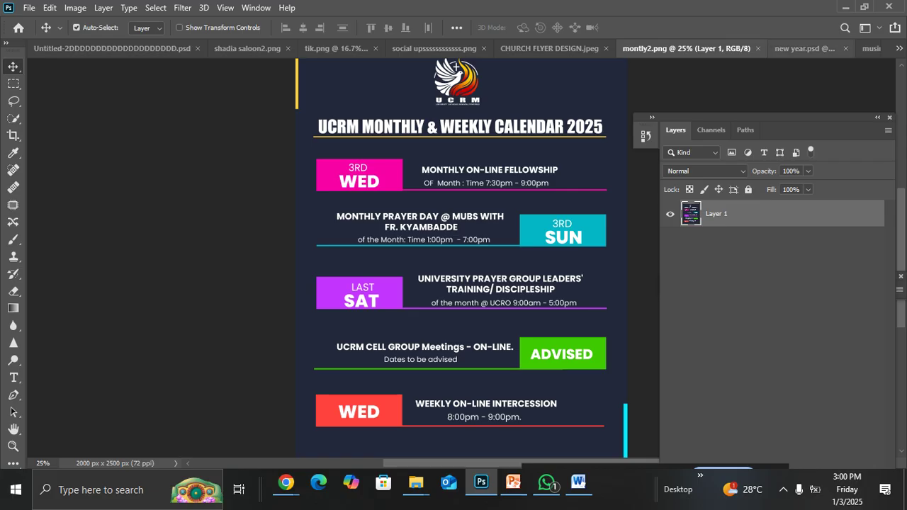
click(801, 48)
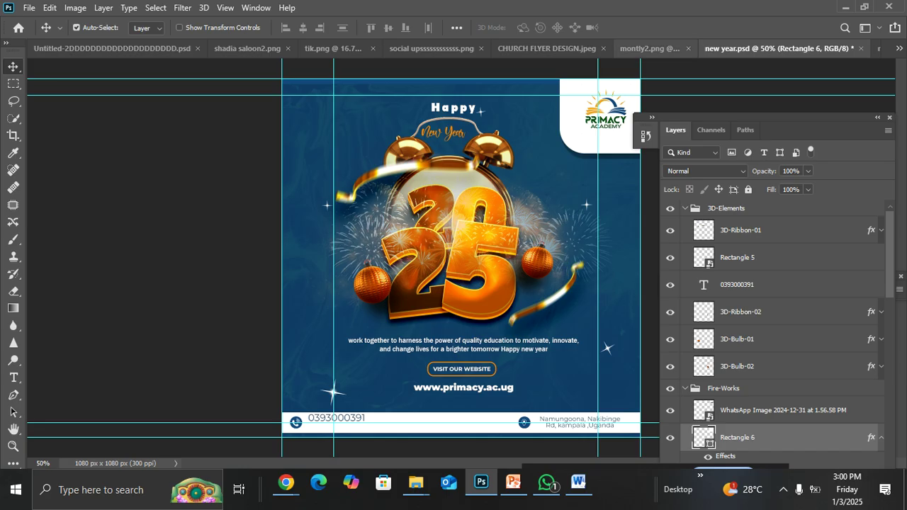
click(648, 48)
click(547, 46)
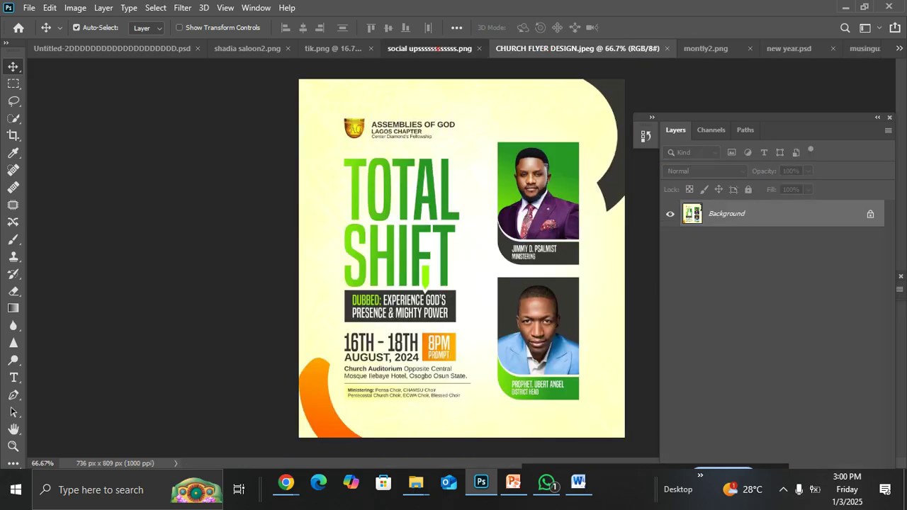
click(428, 48)
click(626, 47)
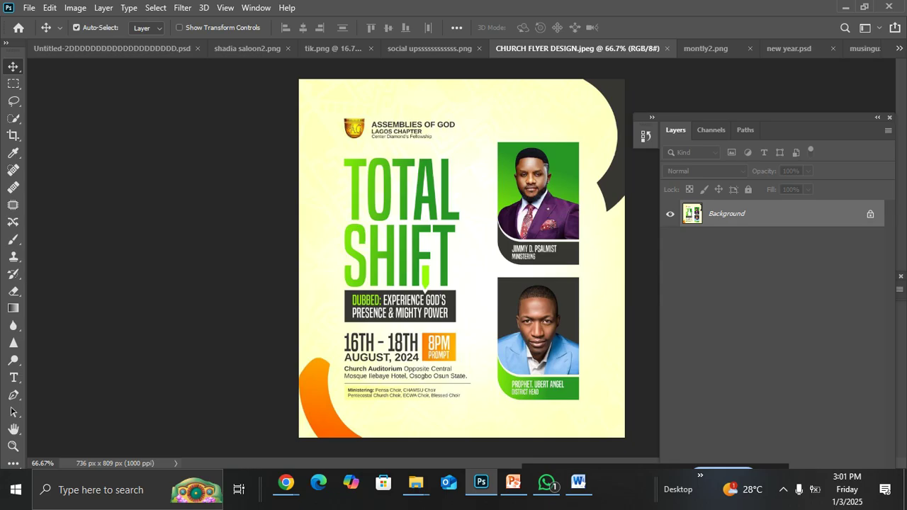
click(706, 48)
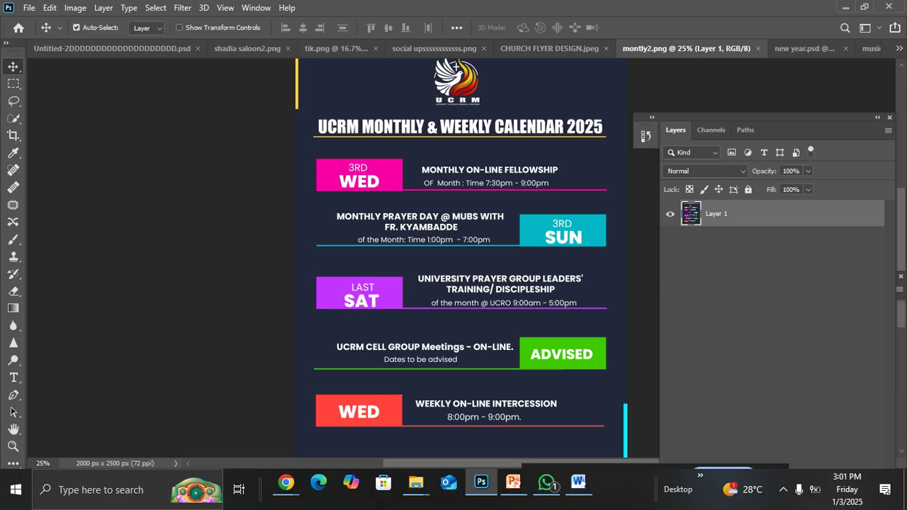
Show the yellow New Year 2025 flyer and the blue Primacy Academy New Year flyer as examples.
key(ctrl+Tab)
click(898, 48)
click(757, 153)
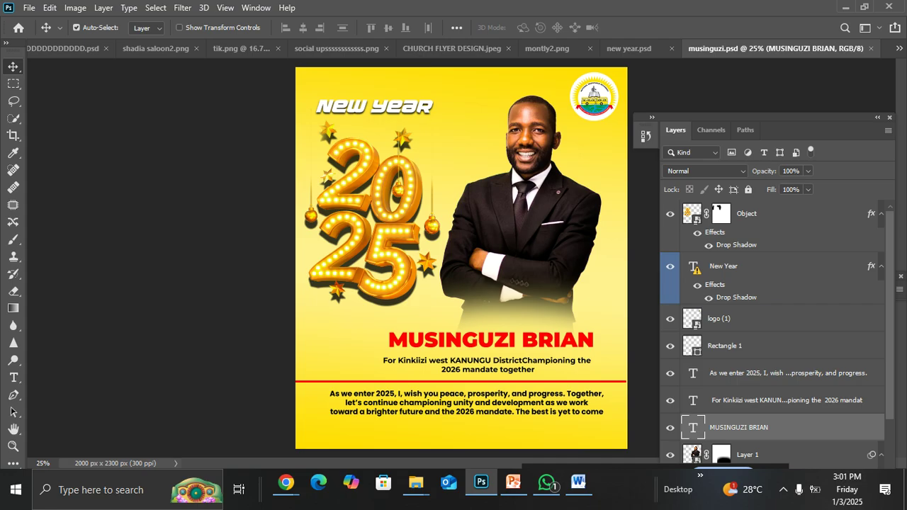
key(ctrl+shift+Tab)
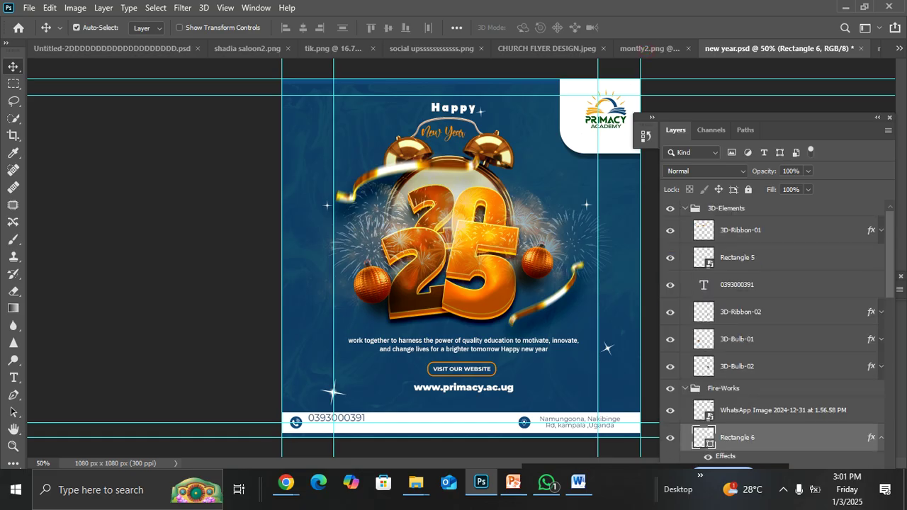
Browse back through the church, social media, saloon and wedding meeting flyers, ending on the Tik Tak Institute flyer.
click(540, 48)
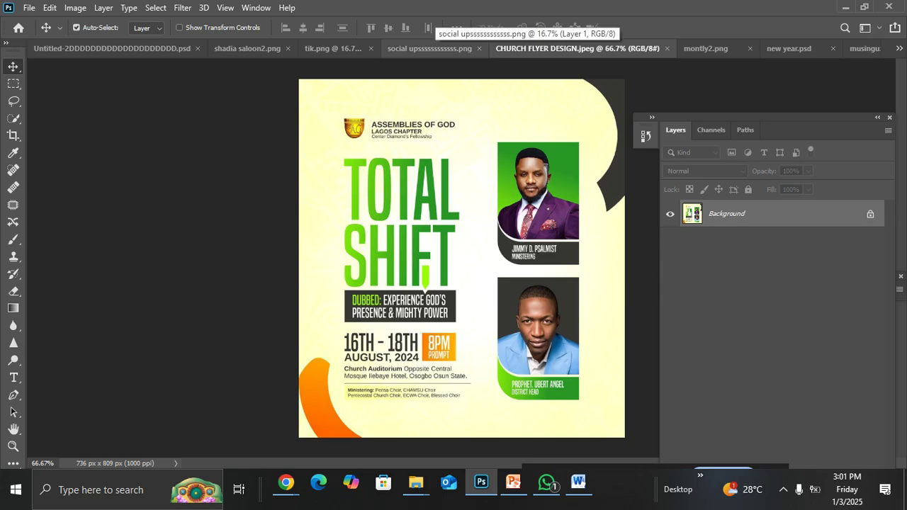
click(429, 48)
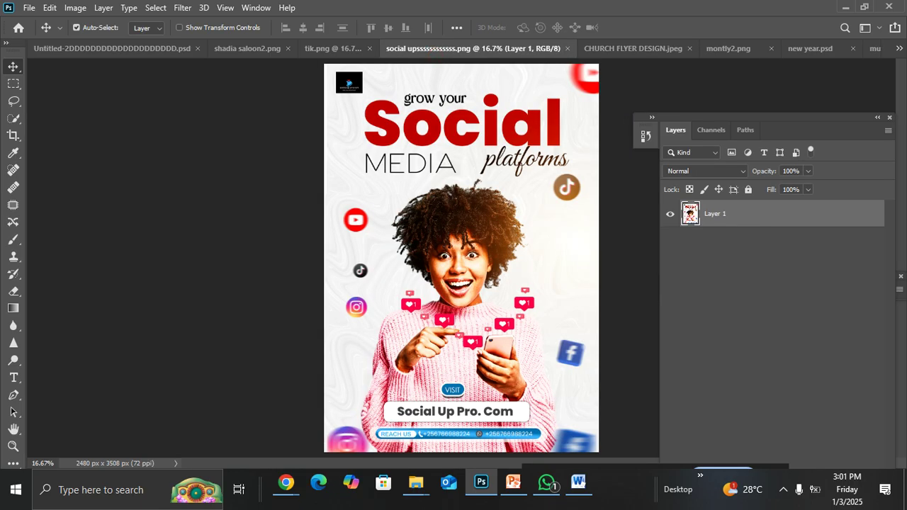
click(331, 48)
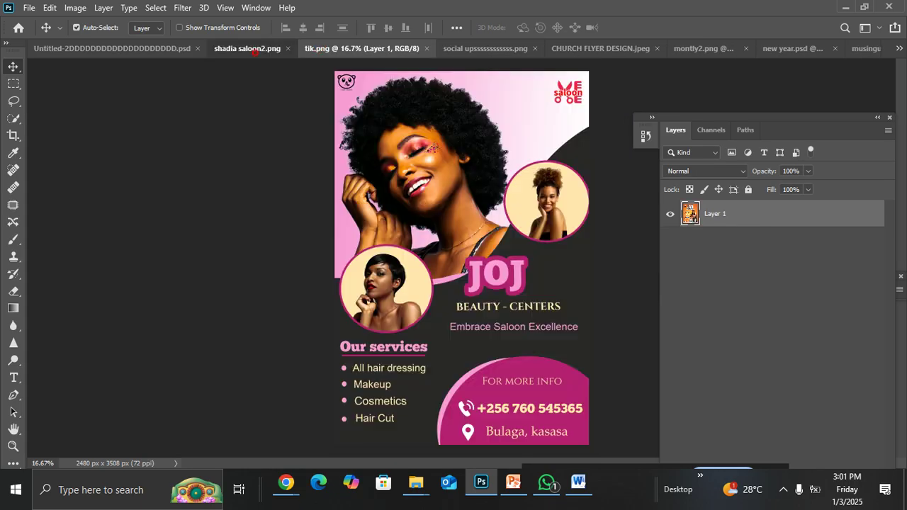
click(248, 48)
click(161, 49)
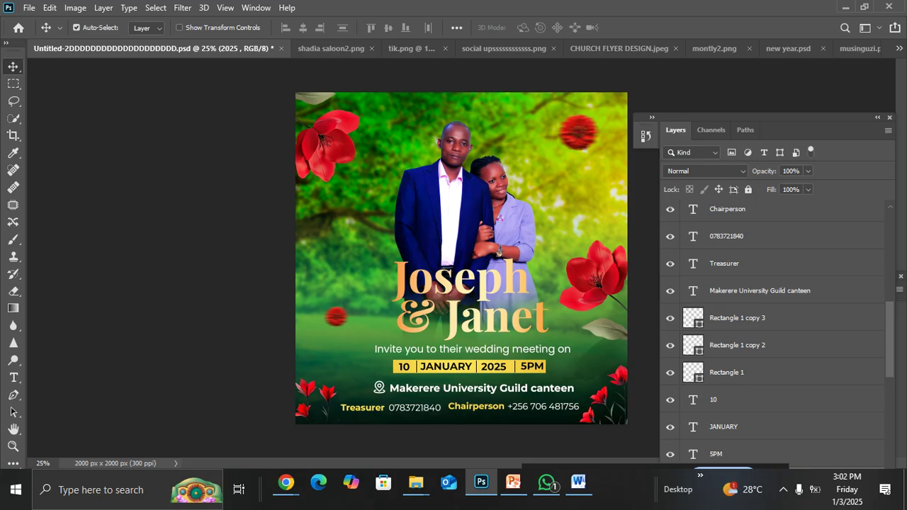
click(323, 48)
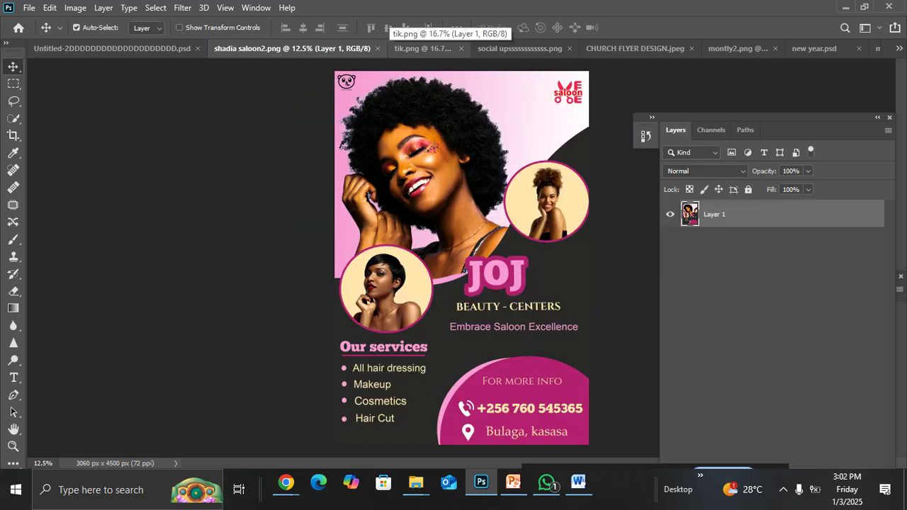
click(425, 48)
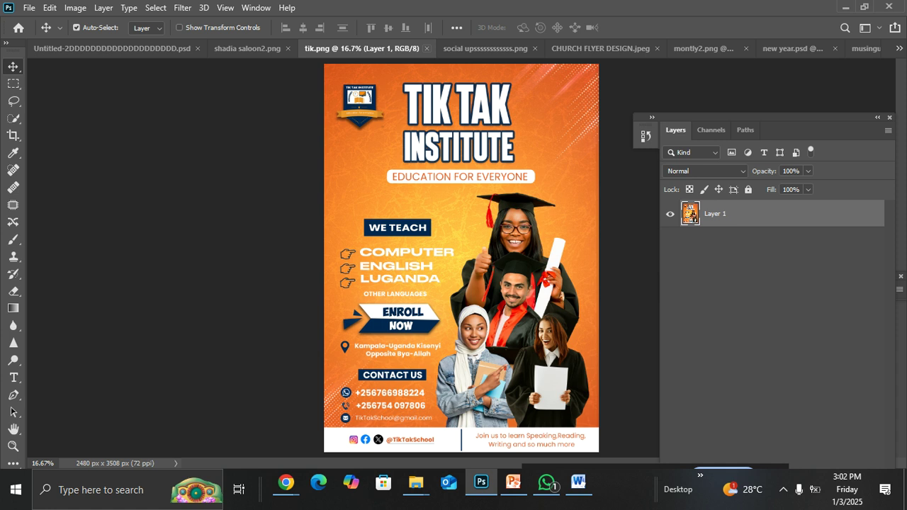
Alternate between the Google Meet call and the Tik Tak Institute flyer in Photoshop, ending on the call.
mouse_move(285, 483)
click(214, 435)
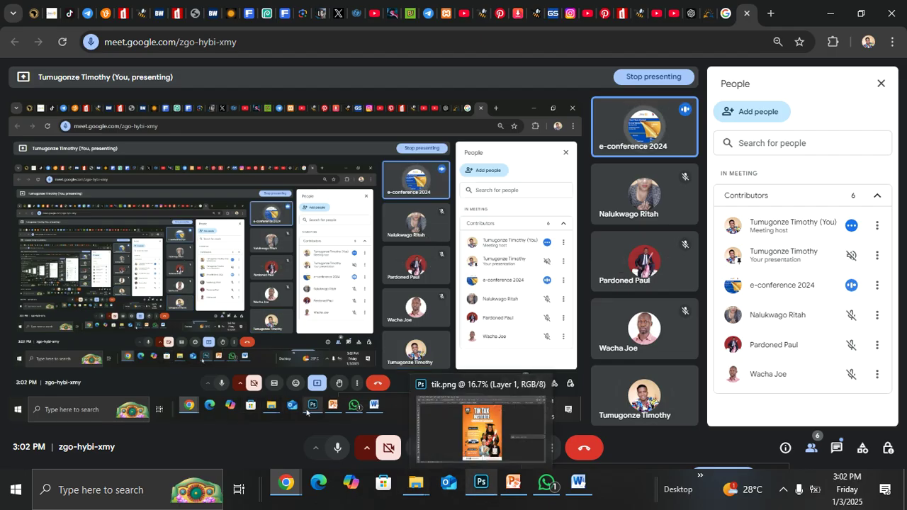
click(472, 488)
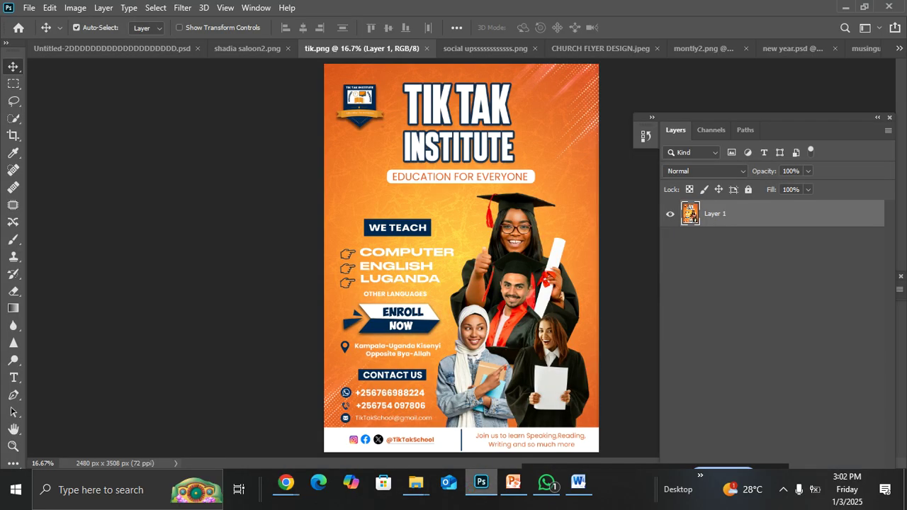
click(475, 488)
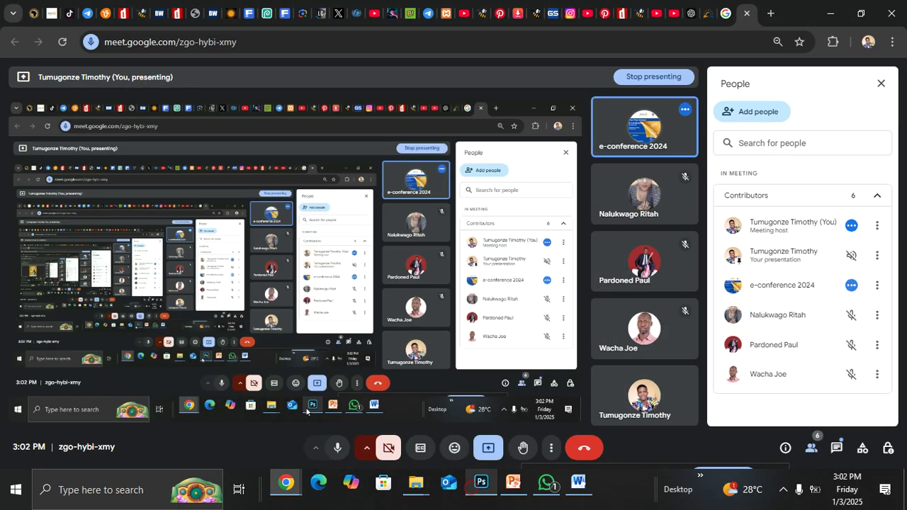
click(481, 487)
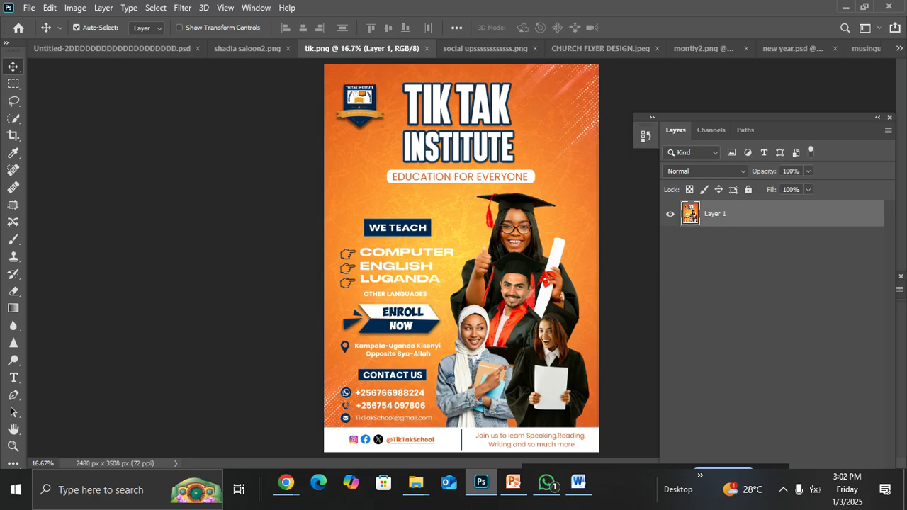
mouse_move(286, 483)
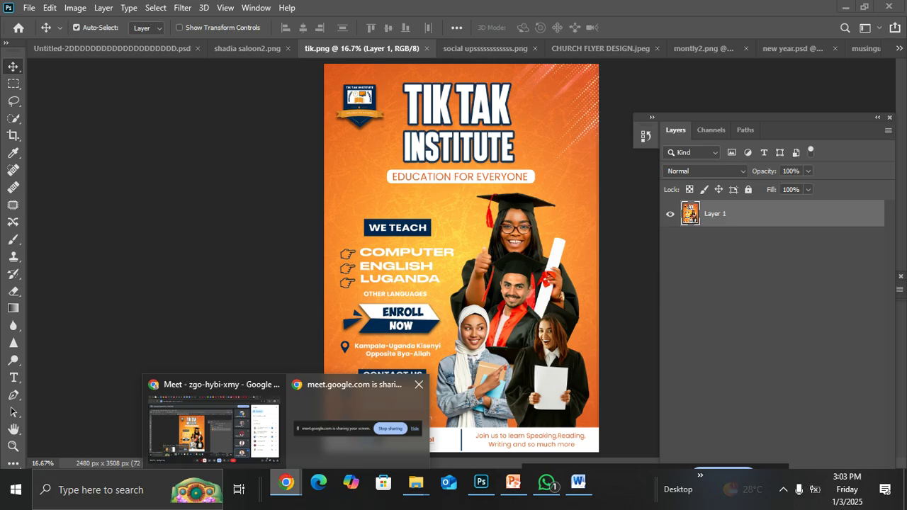
click(213, 421)
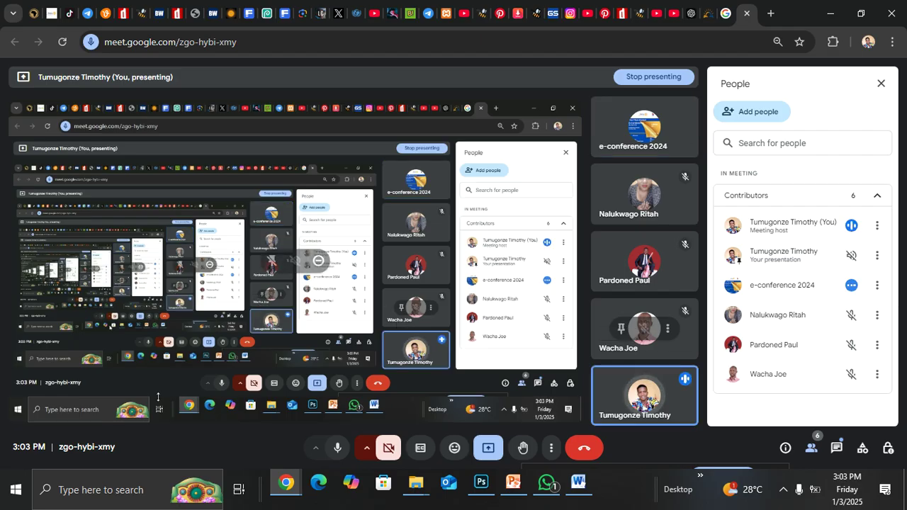
mouse_move(285, 485)
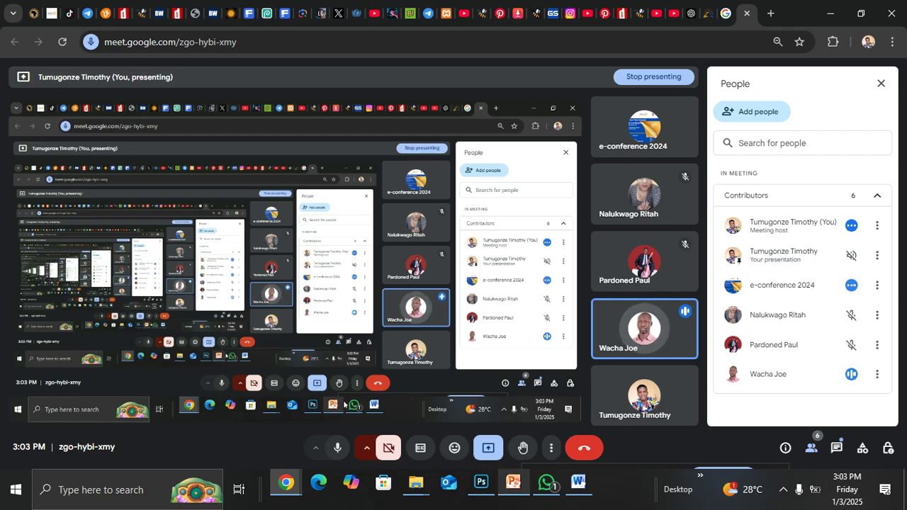
mouse_move(513, 482)
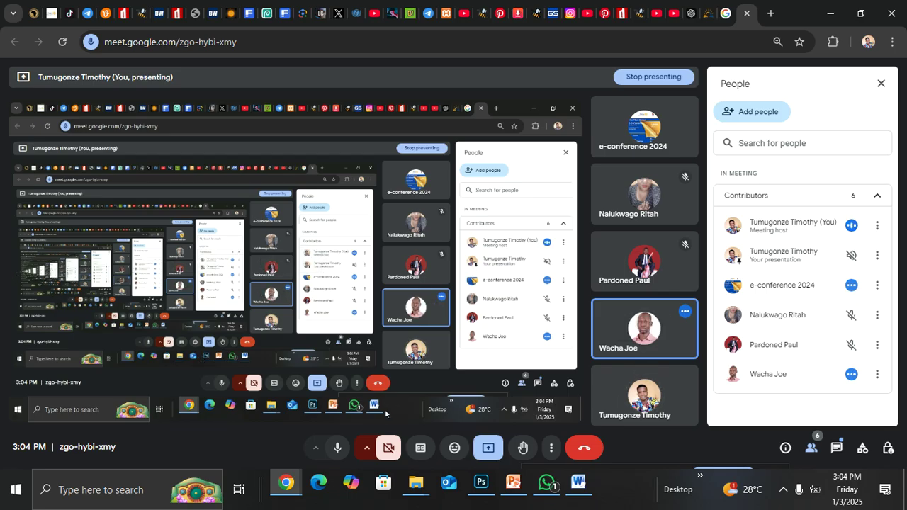
Revisit the Tik Tak Institute flyer in Photoshop, return to the Google Meet call and admit the waiting participant.
click(481, 483)
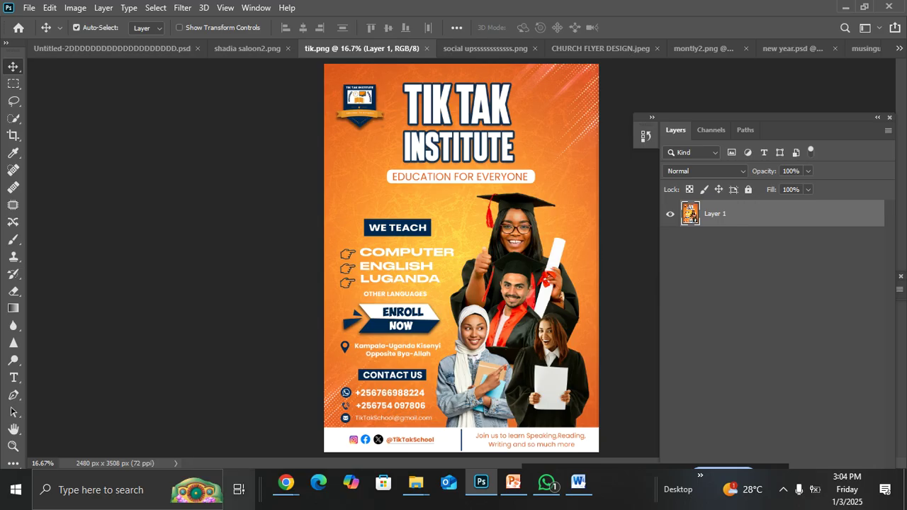
mouse_move(285, 483)
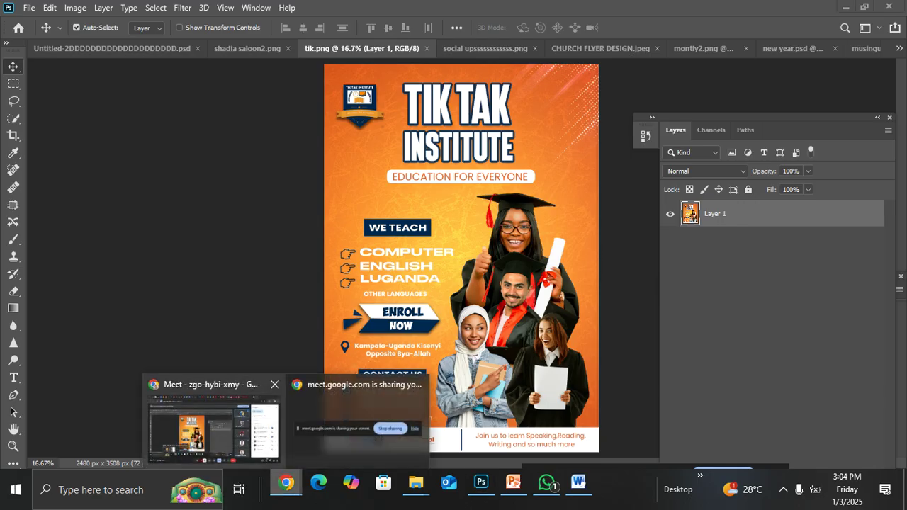
click(199, 425)
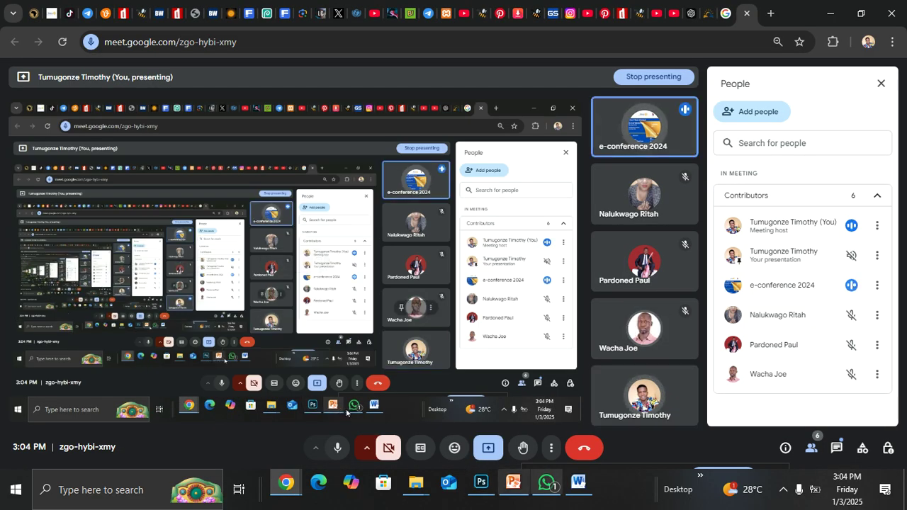
click(481, 483)
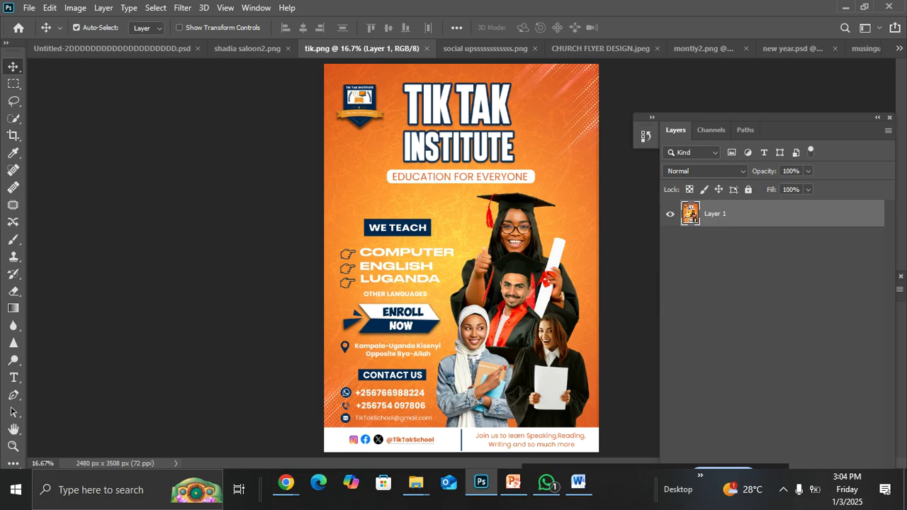
mouse_move(285, 483)
click(182, 421)
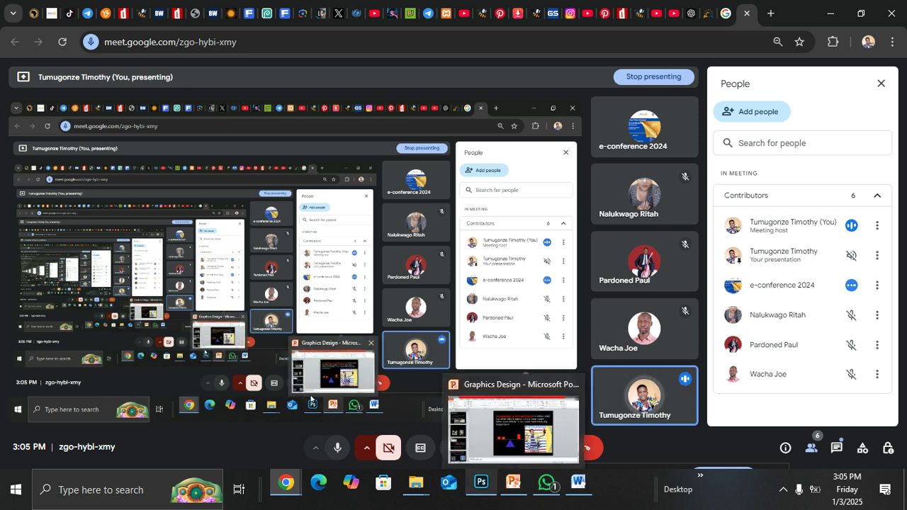
mouse_move(481, 483)
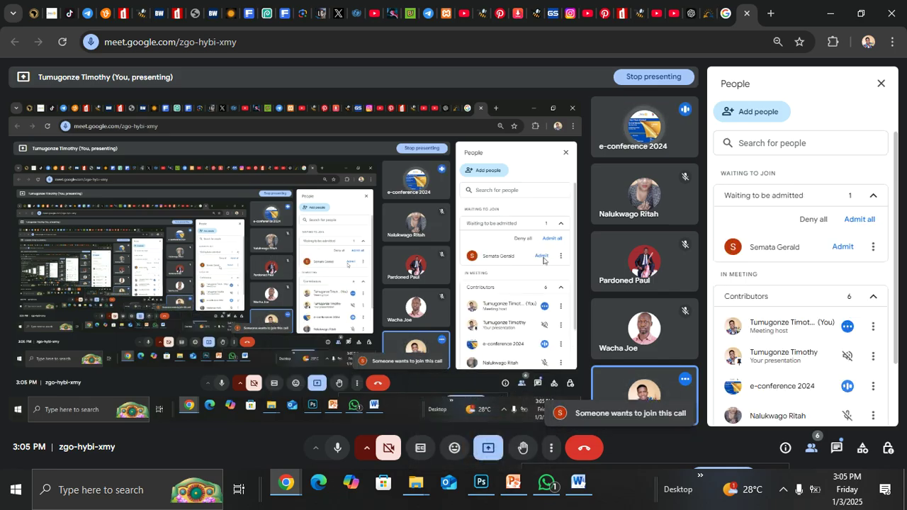
click(842, 246)
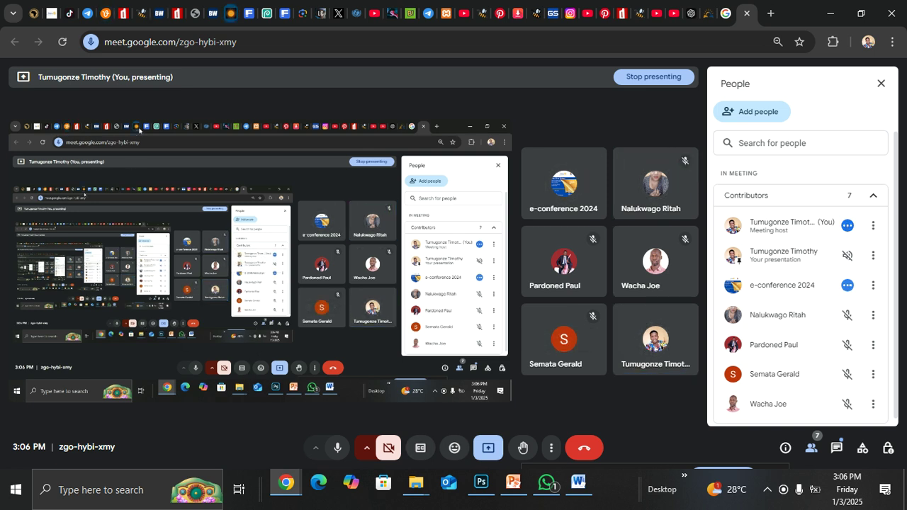
Switch to the open Freepik page and go back to its PSD results for BACKGROUND EFFECTS TEXTURE.
click(248, 12)
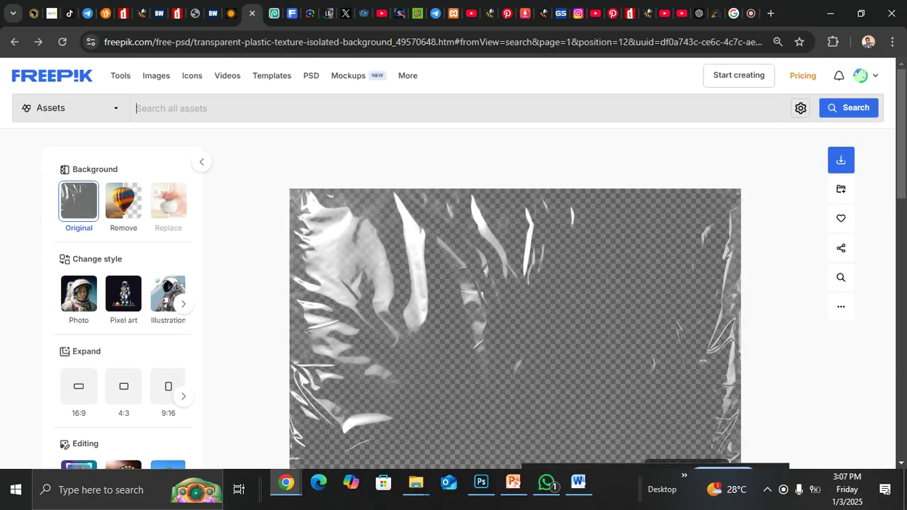
scroll(454, 283, down, 3)
scroll(454, 283, up, 3)
click(14, 42)
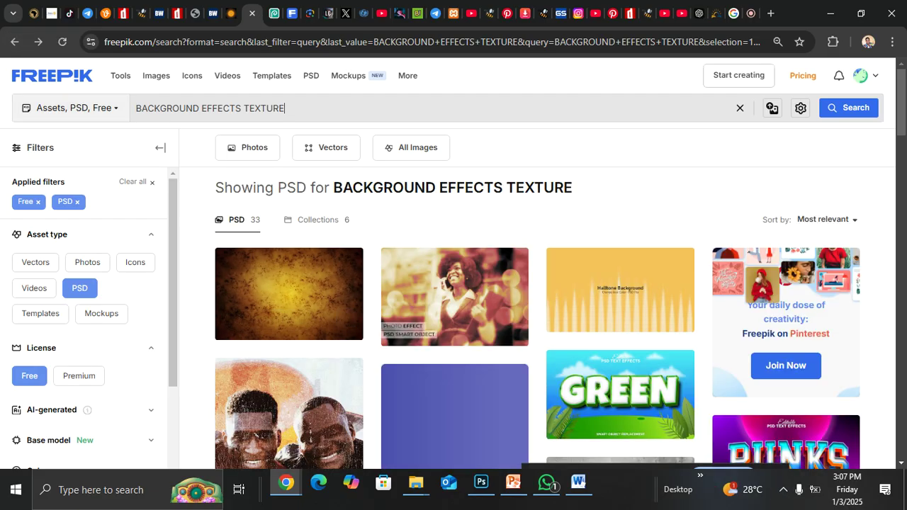
Review Freepik's asset types and its Tools and Images categories, and filter the BACKGROUND EFFECTS TEXTURE results to icons.
click(96, 110)
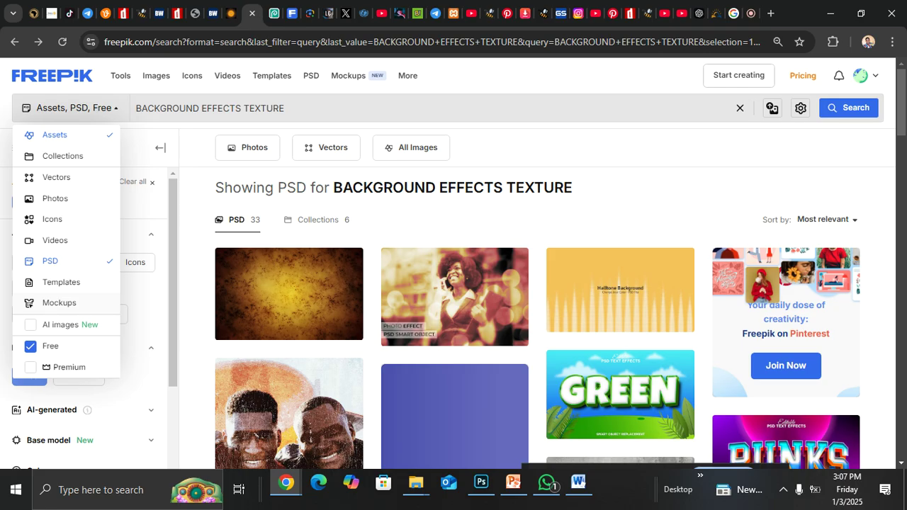
mouse_move(121, 75)
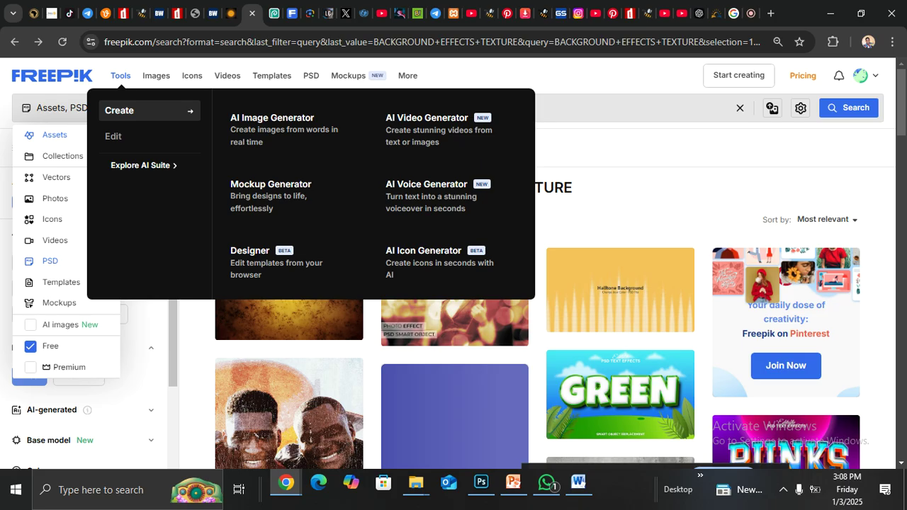
mouse_move(117, 136)
mouse_move(156, 76)
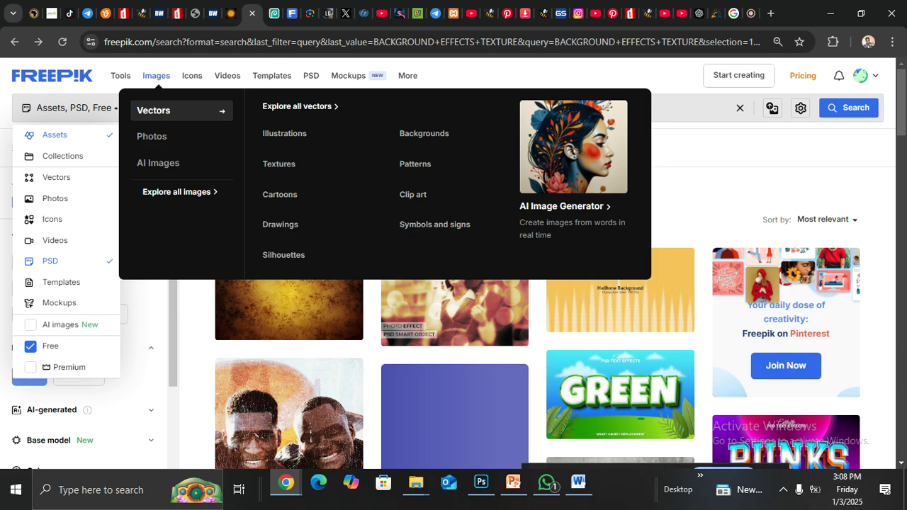
mouse_move(192, 75)
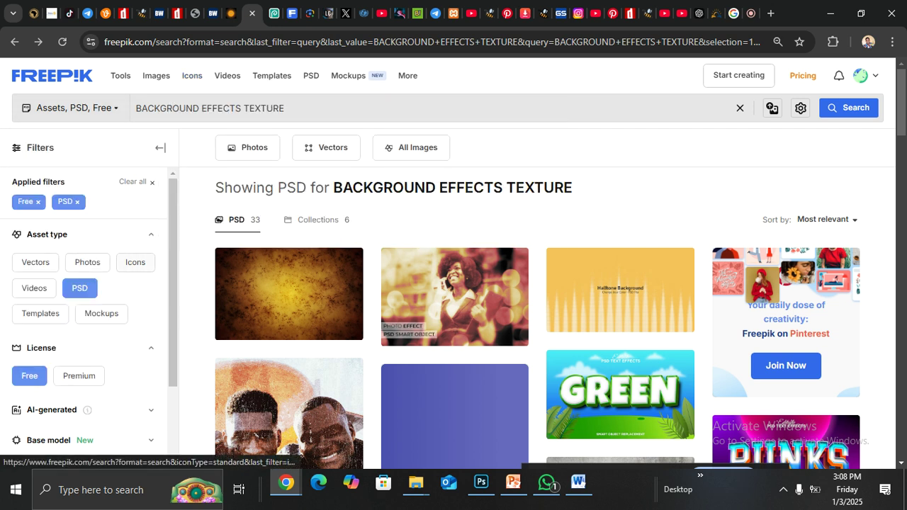
click(136, 263)
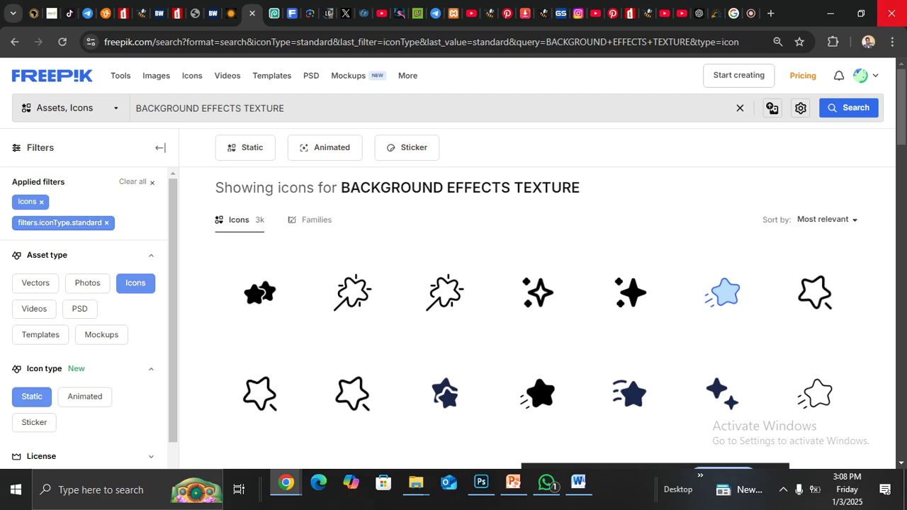
Search Google in a new tab for "vecteezy free vector download" and open the Vecteezy website.
click(770, 13)
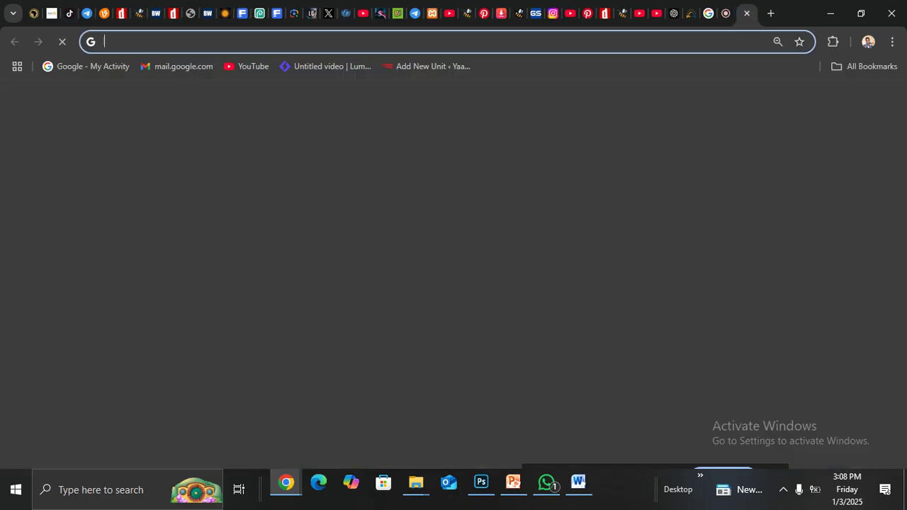
click(358, 253)
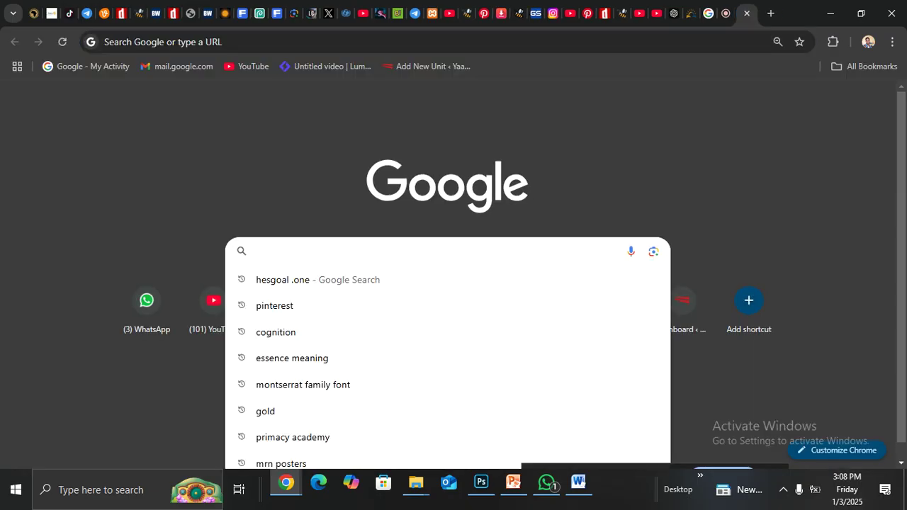
text(vec)
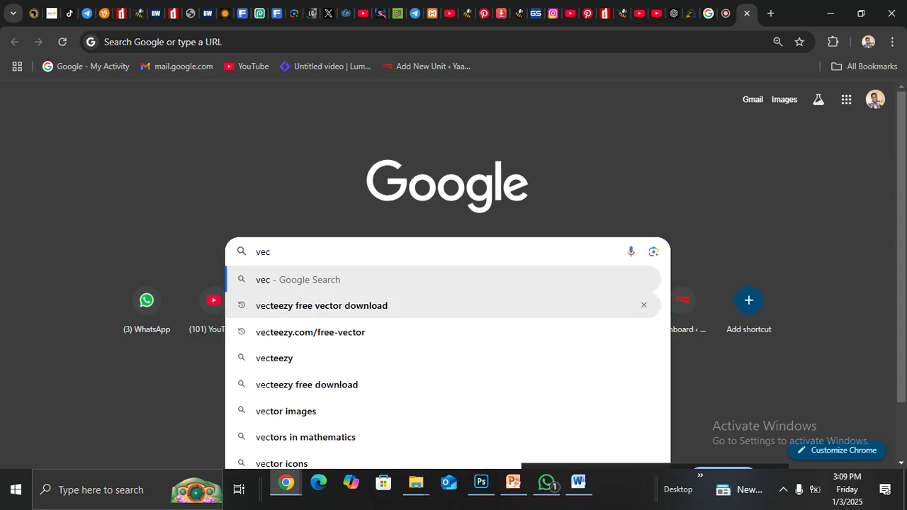
click(321, 305)
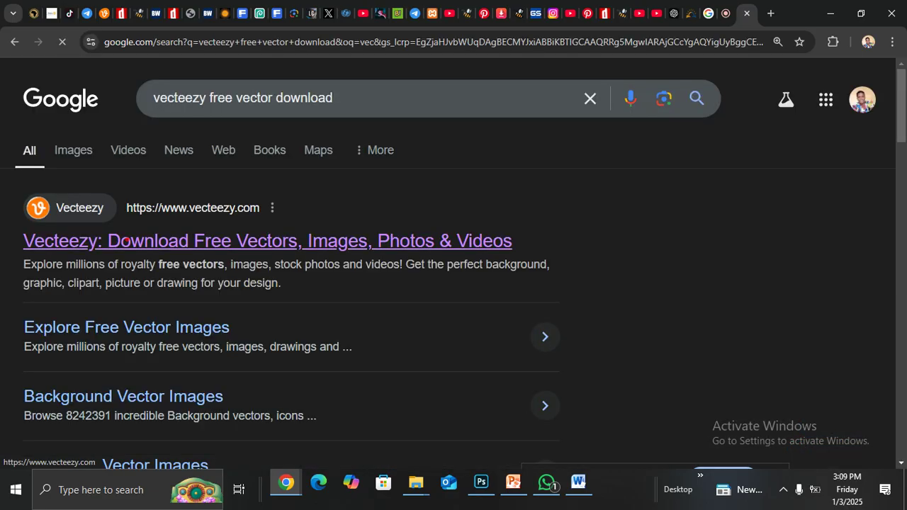
click(126, 239)
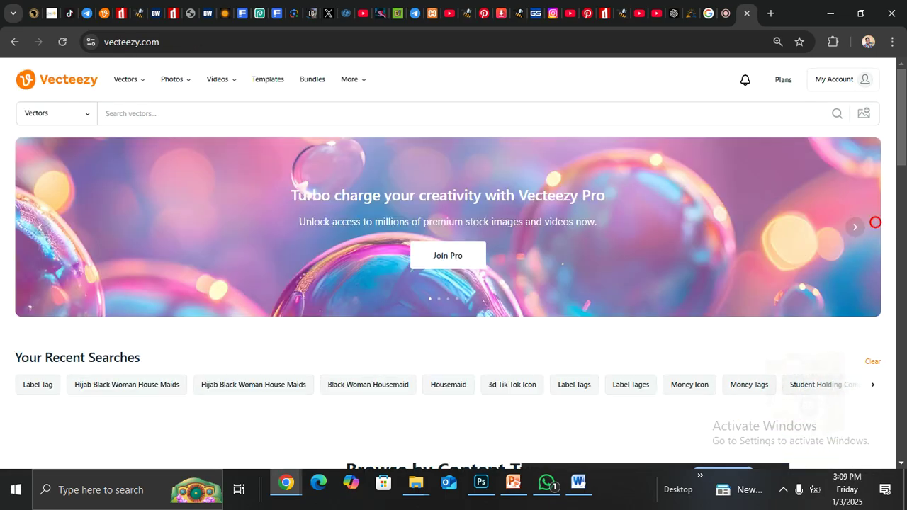
Examine the Vecteezy home page, including its content types, popular royalty-free images, trending images and popular vector graphics.
scroll(453, 269, down, 4)
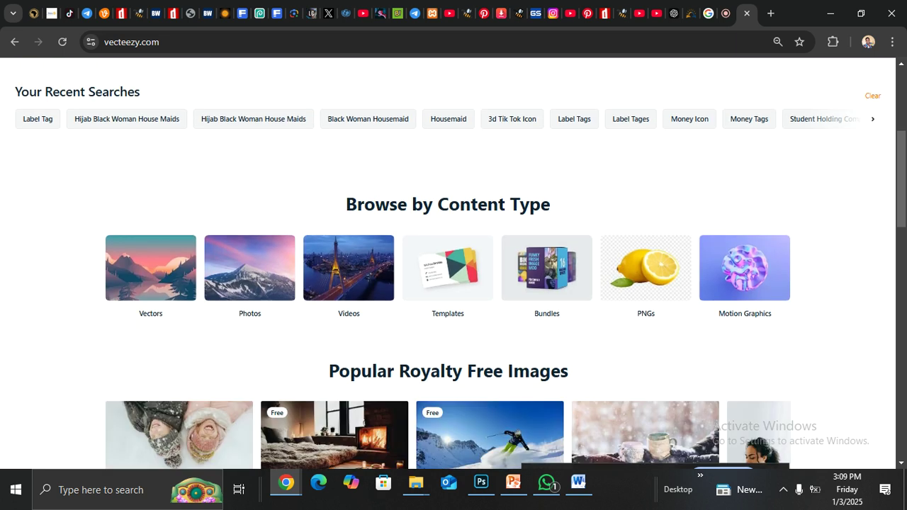
scroll(453, 269, down, 3)
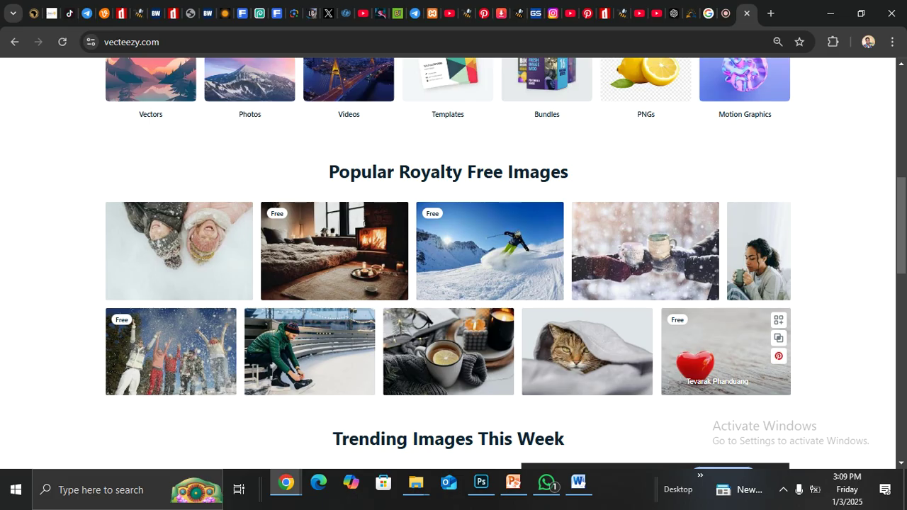
scroll(524, 311, up, 6)
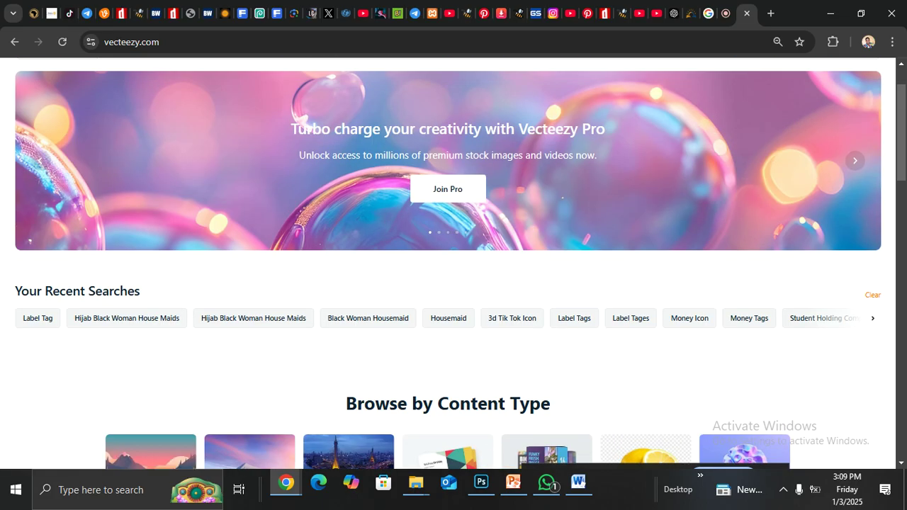
scroll(347, 142, down, 11)
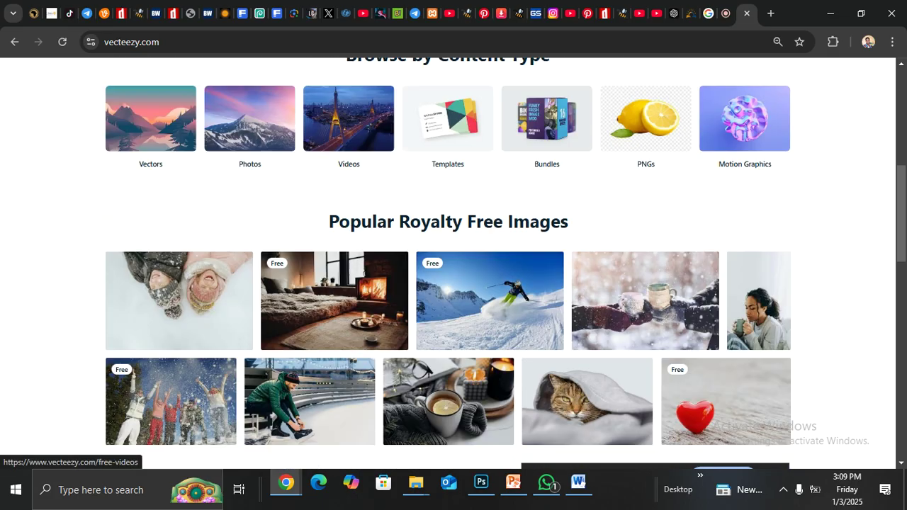
scroll(454, 262, down, 4)
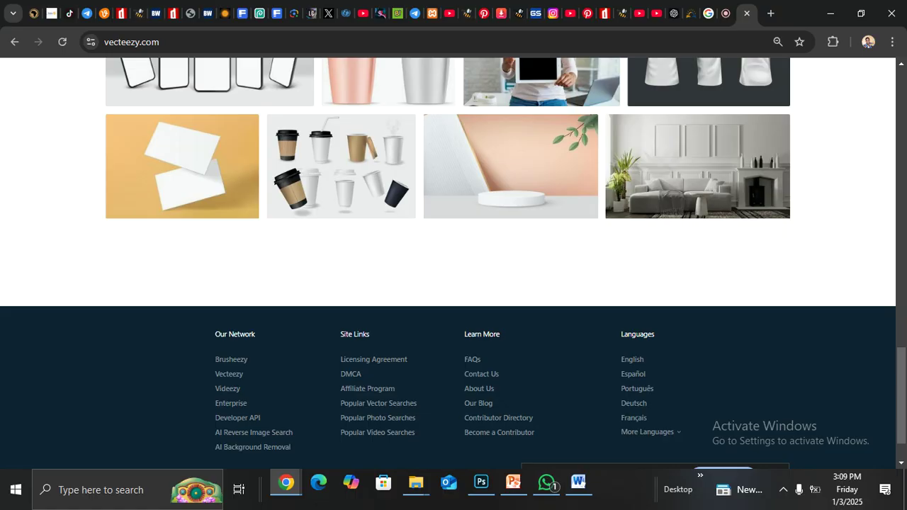
scroll(354, 248, up, 3)
scroll(354, 248, up, 4)
scroll(354, 248, down, 1)
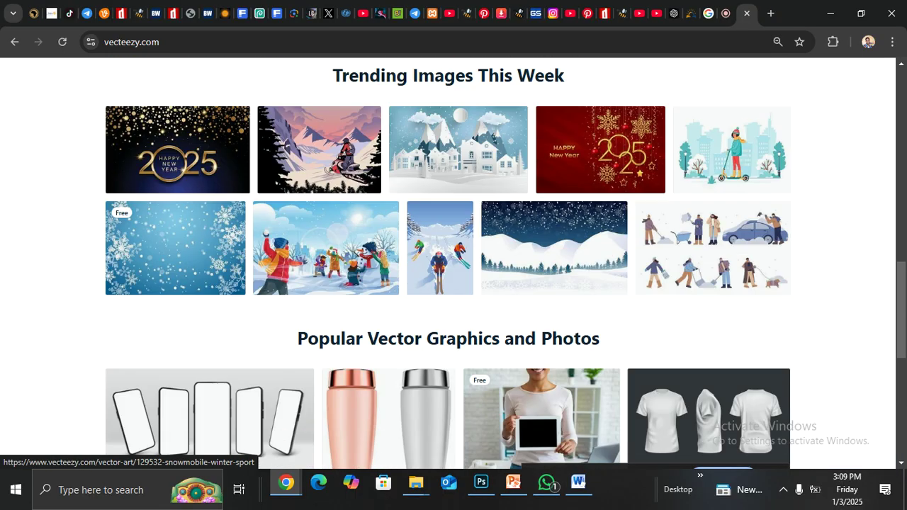
scroll(319, 212, down, 1)
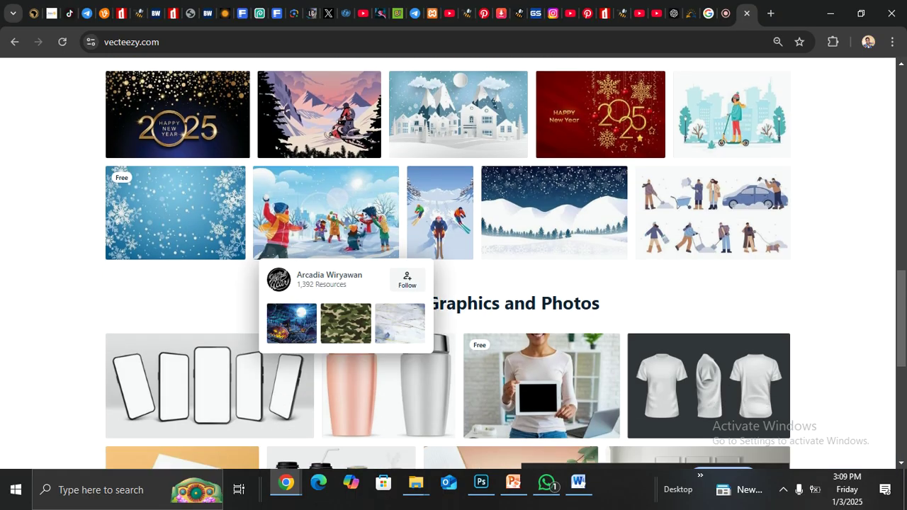
scroll(319, 283, up, 5)
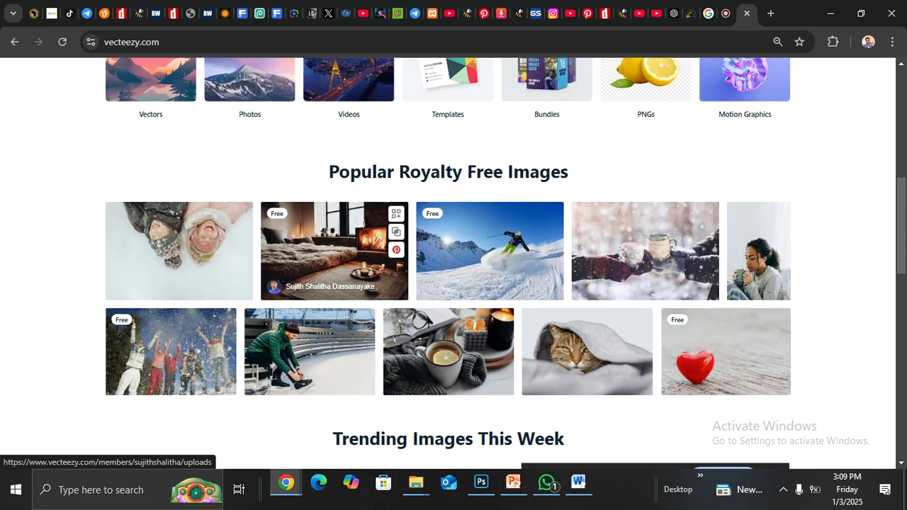
scroll(319, 283, up, 4)
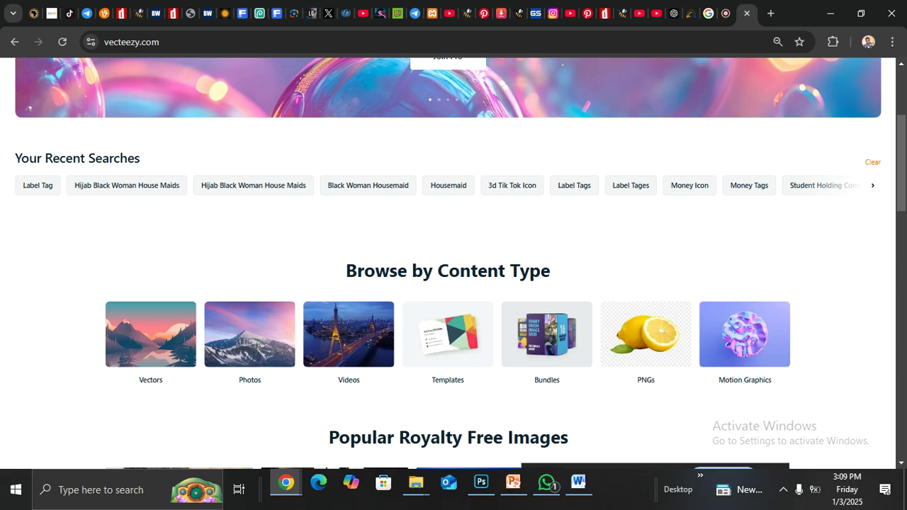
scroll(348, 333, down, 1)
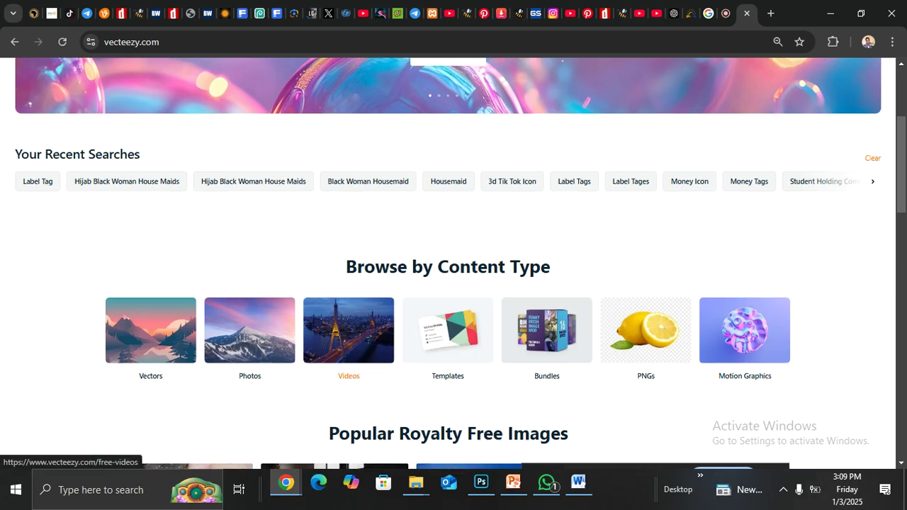
scroll(348, 333, down, 3)
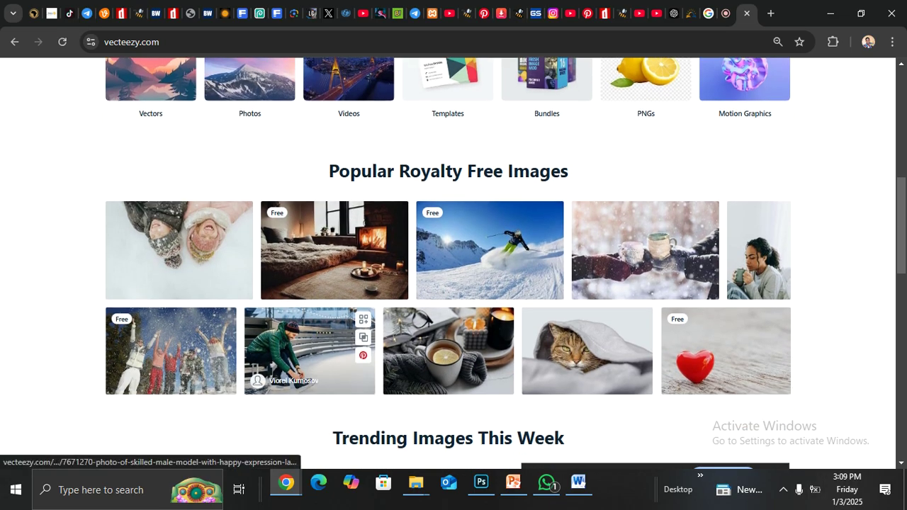
scroll(310, 355, down, 10)
scroll(337, 283, up, 11)
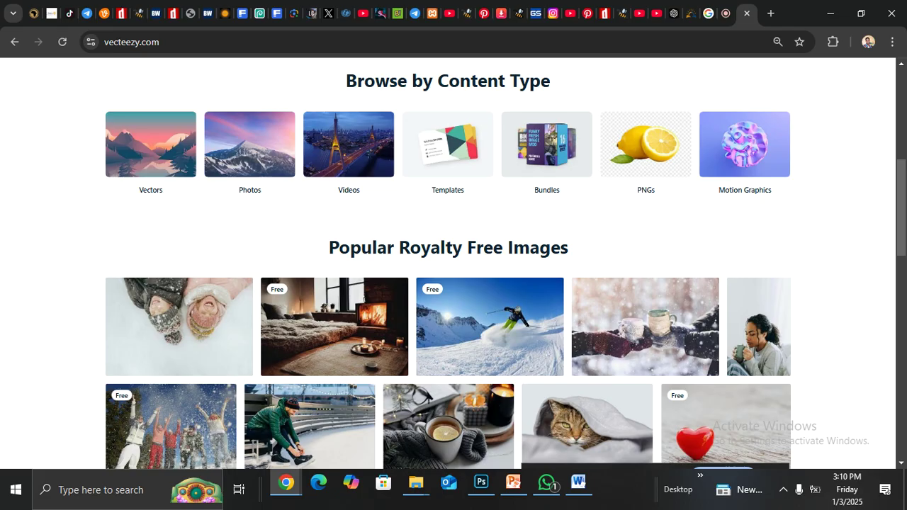
scroll(333, 326, up, 1)
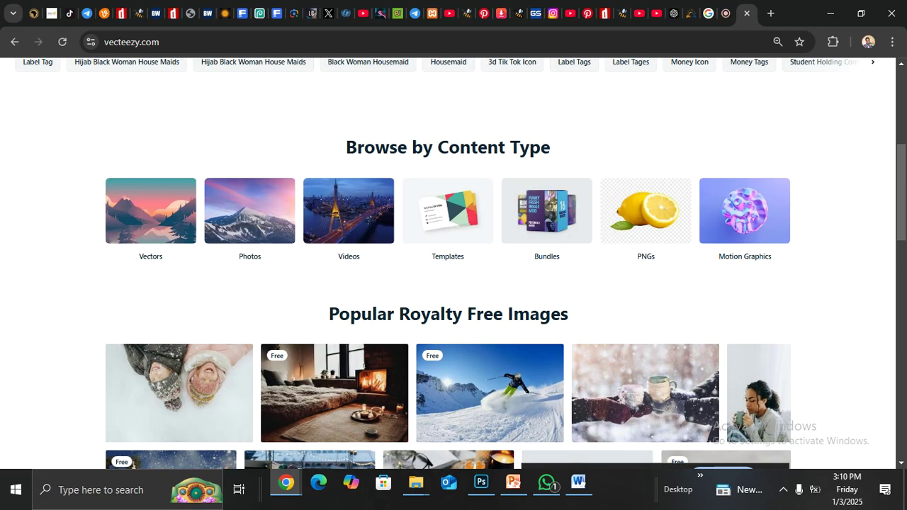
Return to Freepik's BACKGROUND EFFECTS TEXTURE results, filter them to videos and browse the clips.
click(277, 13)
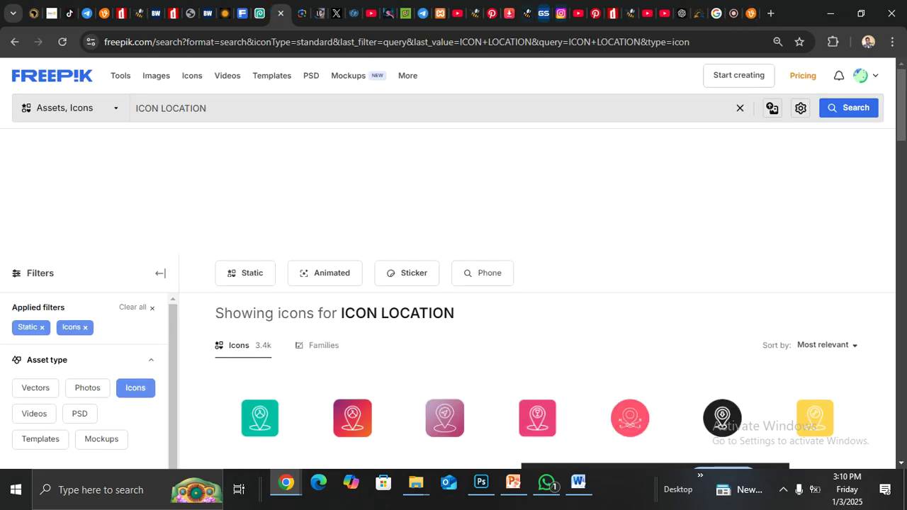
key(ctrl+shift+Tab)
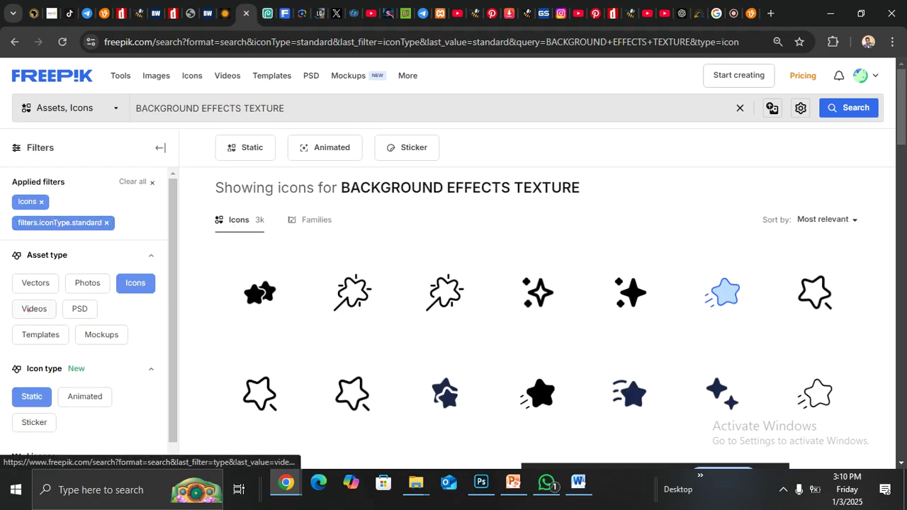
click(29, 309)
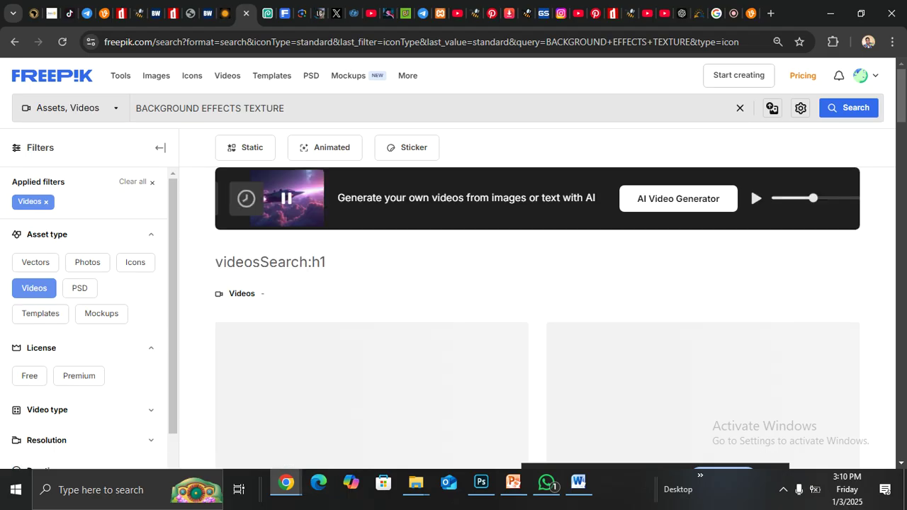
scroll(537, 318, down, 1)
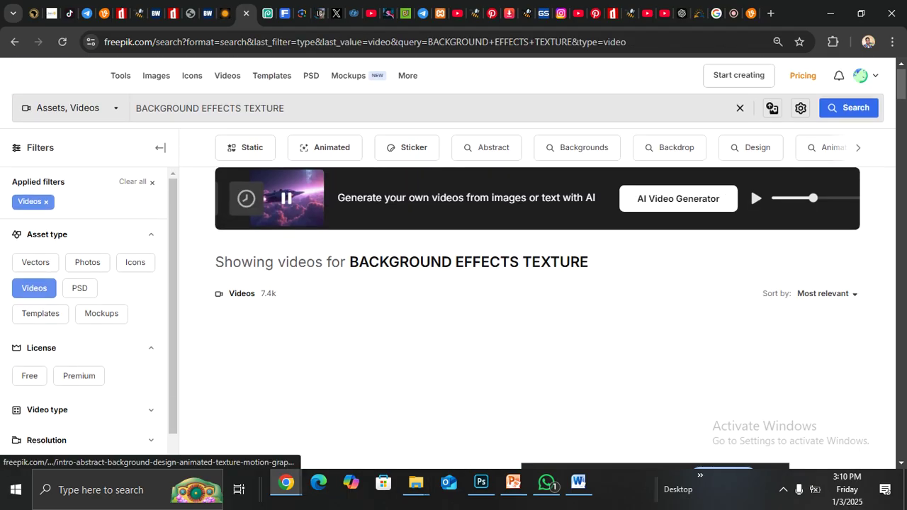
scroll(482, 212, down, 10)
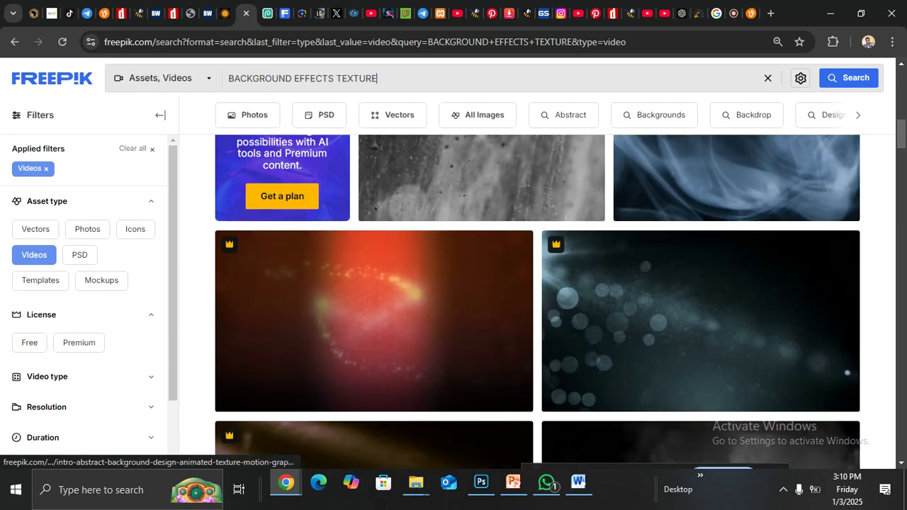
scroll(374, 319, down, 10)
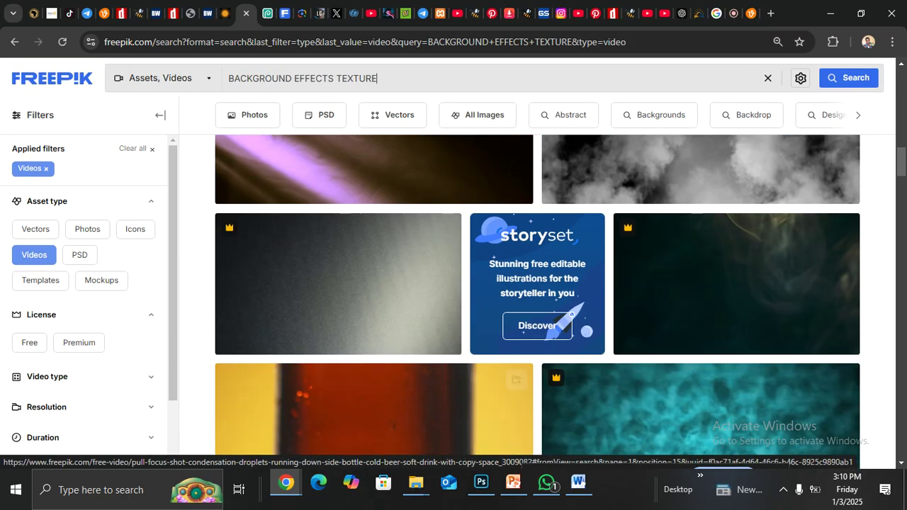
scroll(482, 298, down, 8)
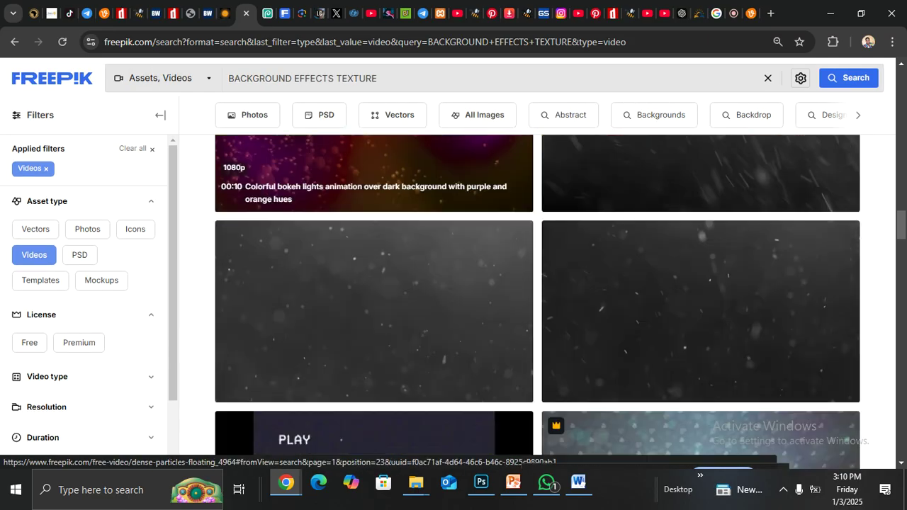
scroll(373, 382, down, 3)
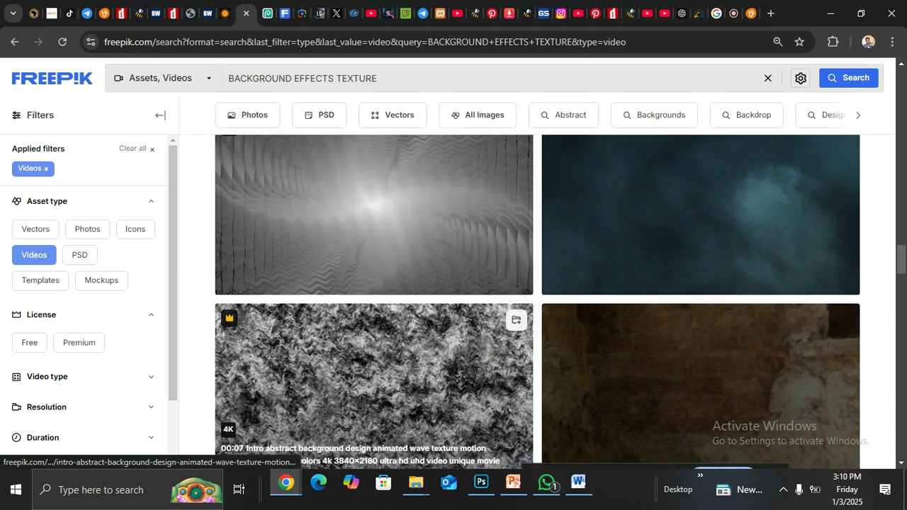
Limit the BACKGROUND EFFECTS TEXTURE video results to the Free license.
scroll(373, 382, up, 3)
click(30, 342)
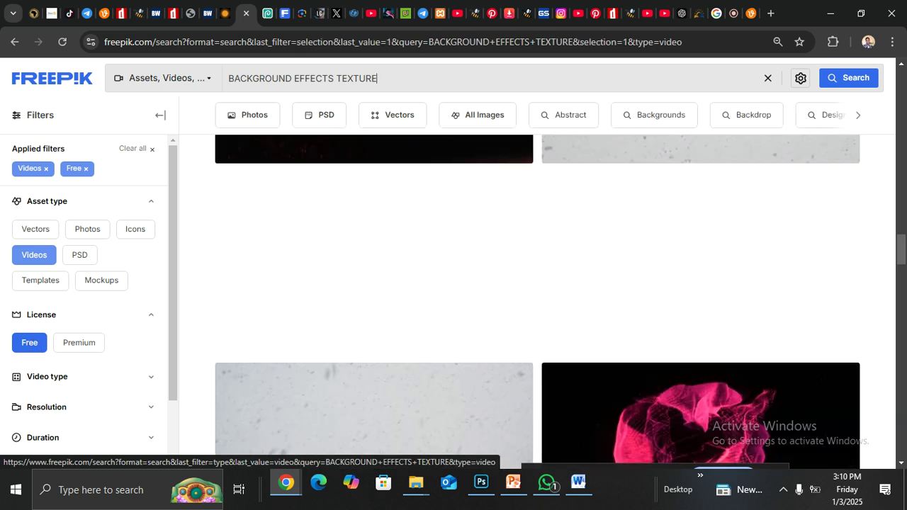
scroll(374, 291, up, 3)
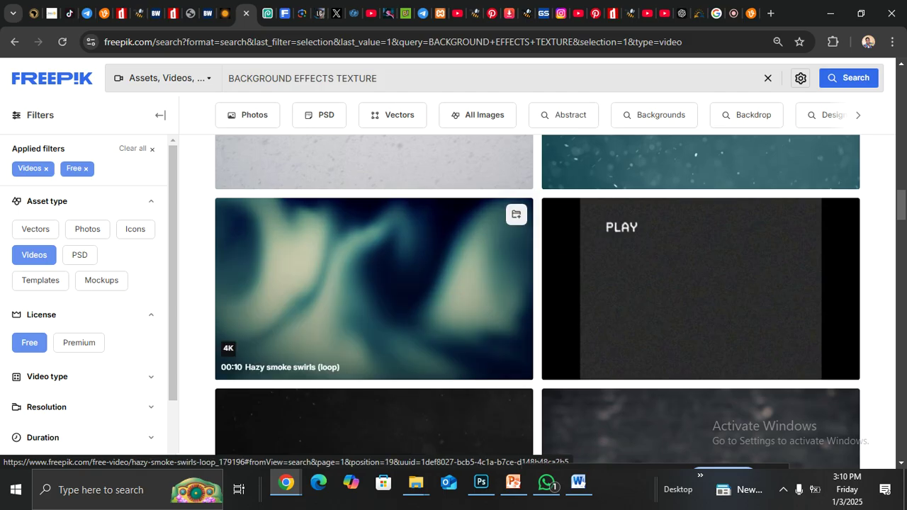
Replace the Videos filter with Photos, keeping the Free license, and browse the background texture photos.
click(46, 168)
click(92, 227)
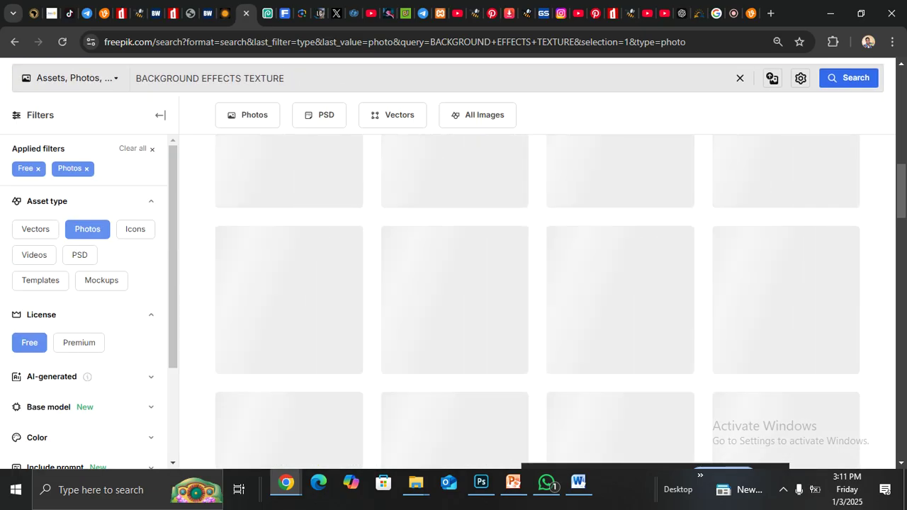
scroll(620, 411, down, 10)
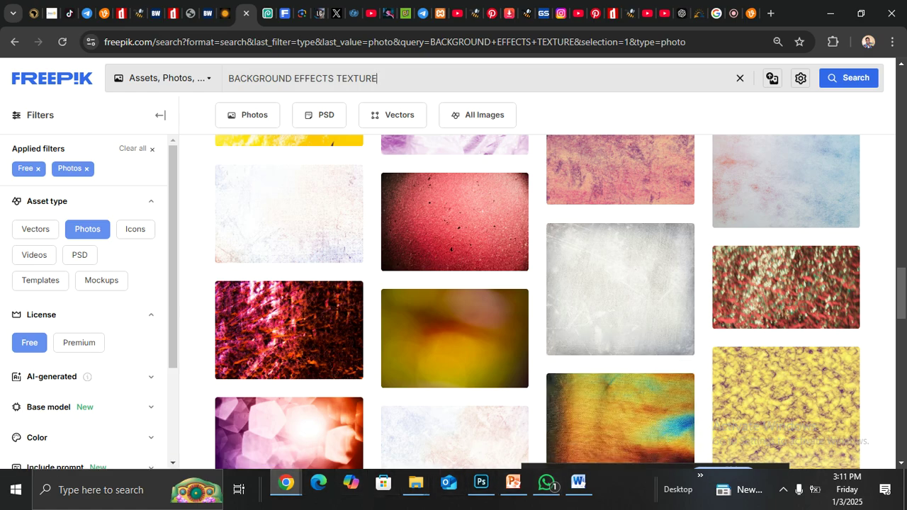
mouse_move(513, 483)
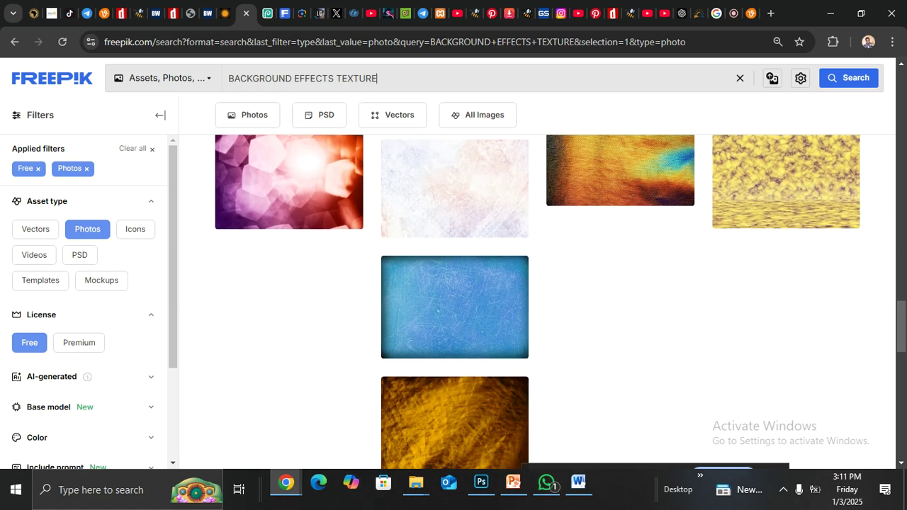
scroll(453, 298, up, 4)
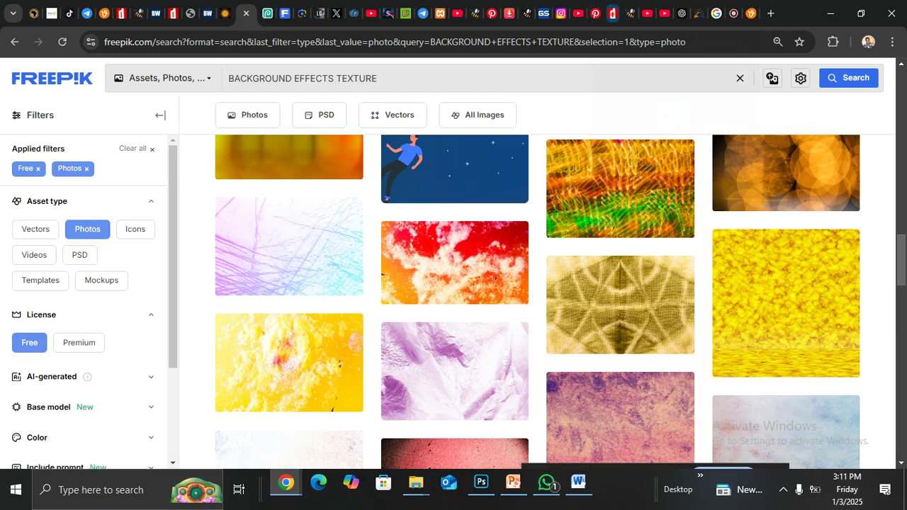
Switch to the open dafont.com page and review its font categories and the Basic > Sans serif fonts.
click(609, 13)
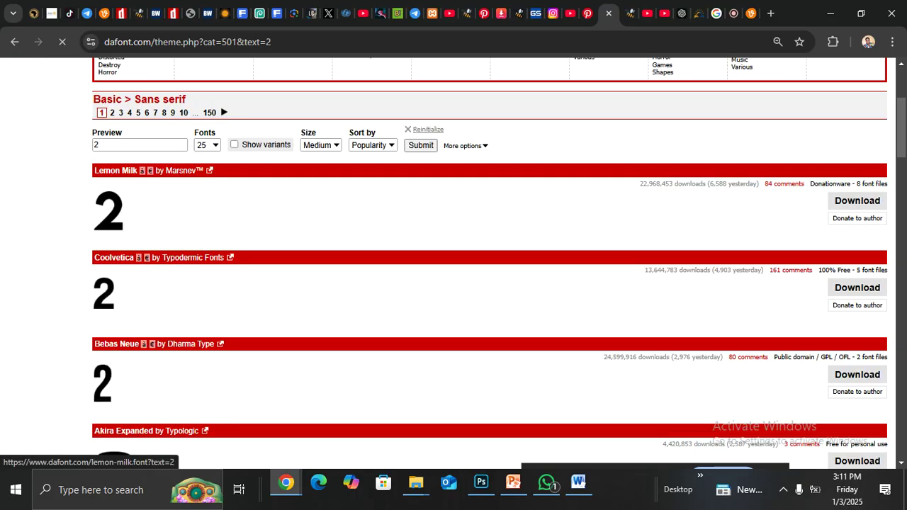
scroll(212, 197, up, 3)
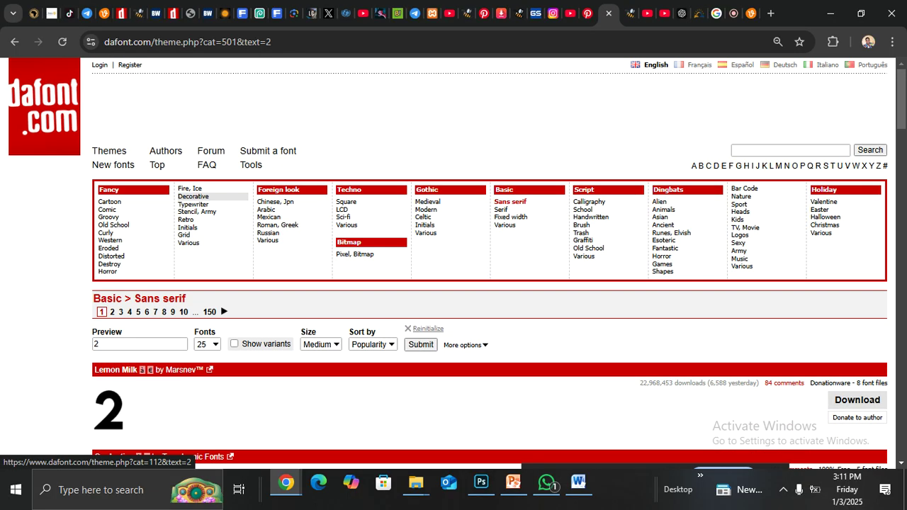
scroll(192, 196, down, 3)
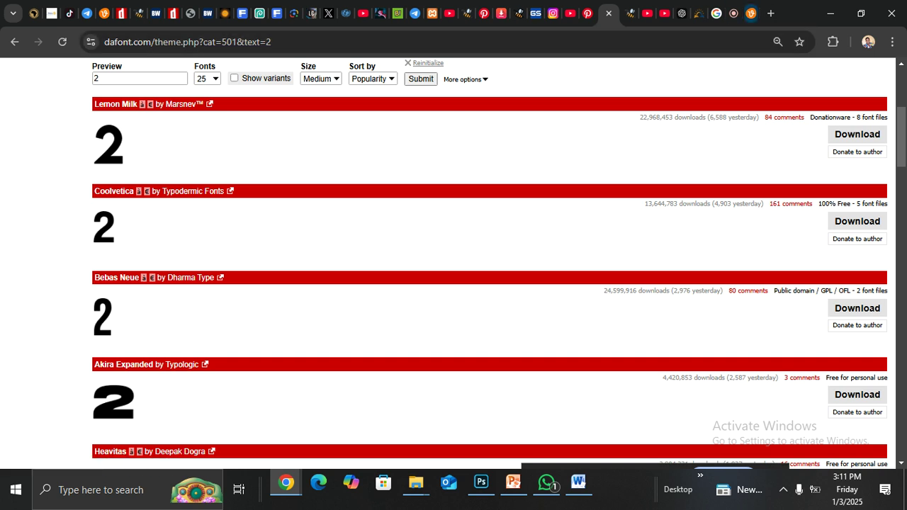
click(715, 13)
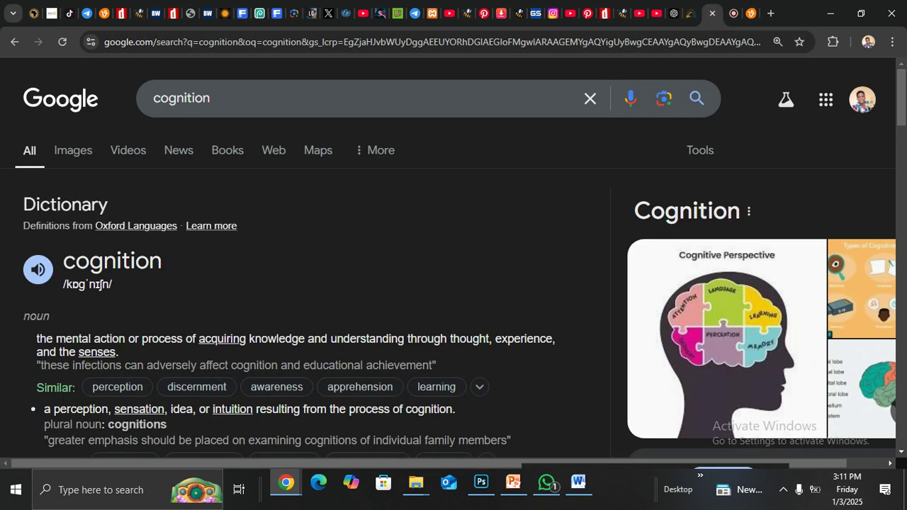
key(slash)
key(ctrl+a)
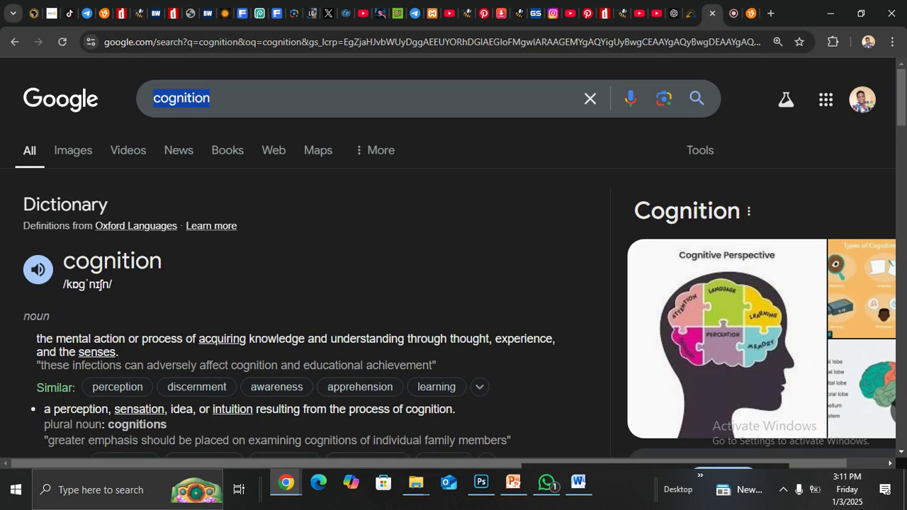
key(BackSpace)
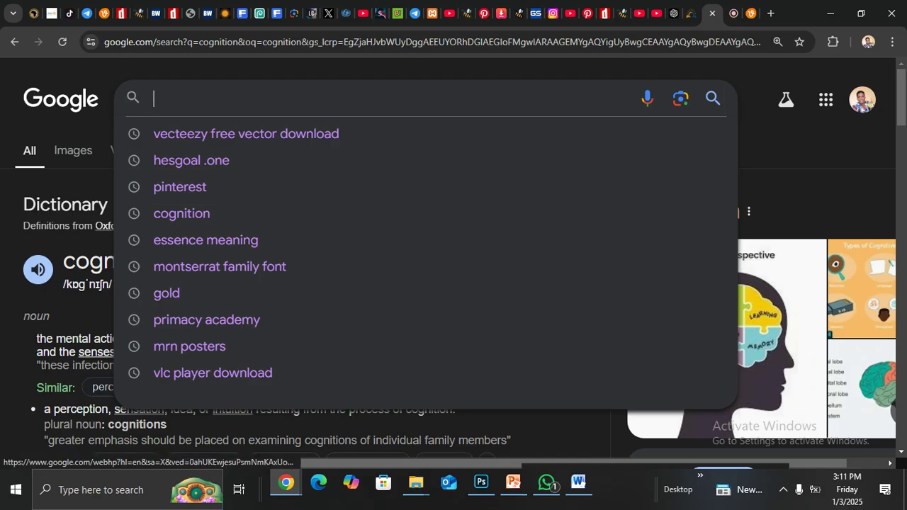
Go back to the dafont.com page and look through its theme categories and the sans serif font list again.
click(605, 13)
scroll(453, 262, up, 5)
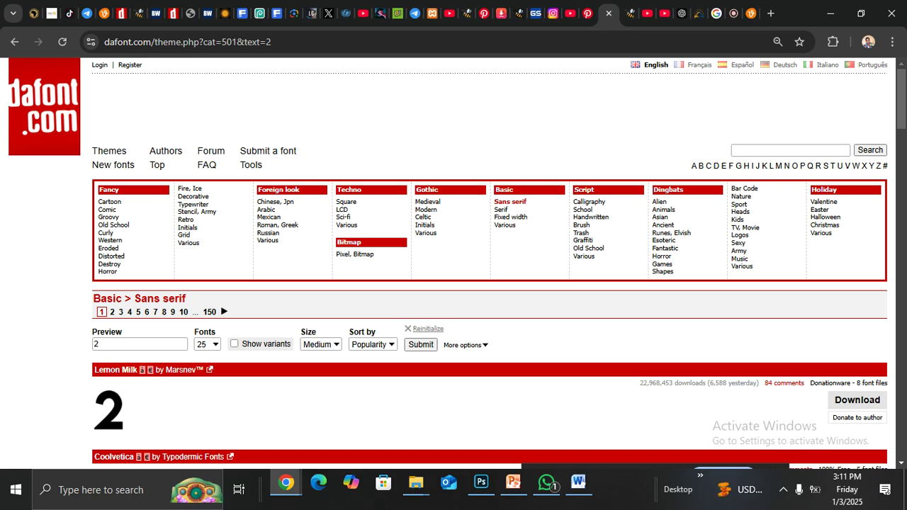
scroll(454, 262, down, 9)
scroll(453, 262, up, 9)
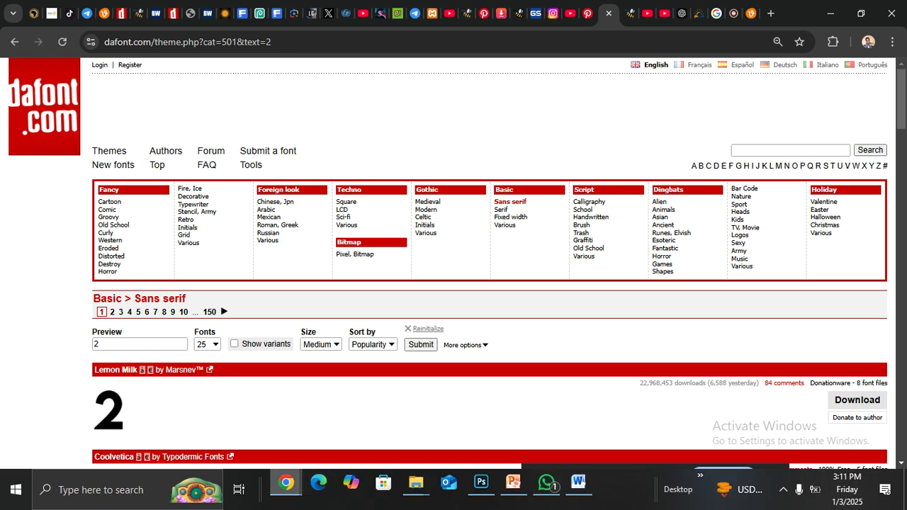
Leave the dafont.com page and switch to the open Google Meet call with its participant list.
mouse_move(285, 482)
click(314, 401)
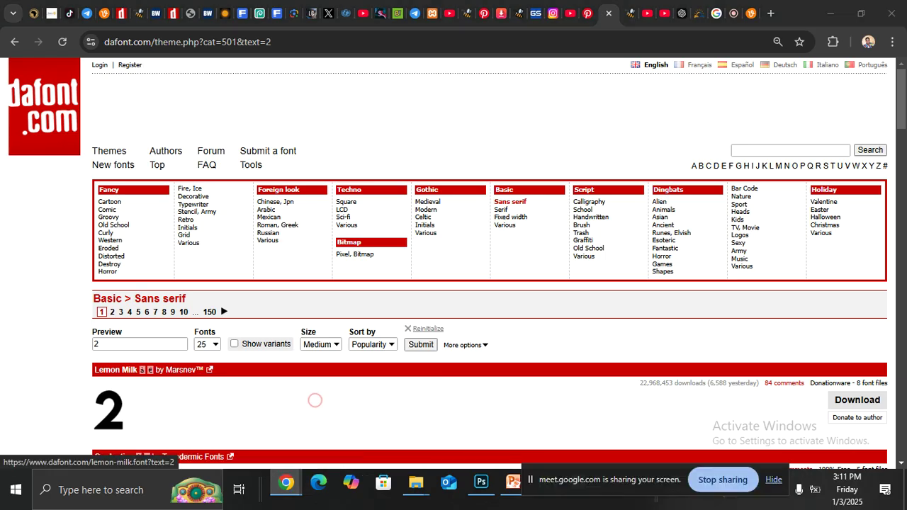
mouse_move(285, 483)
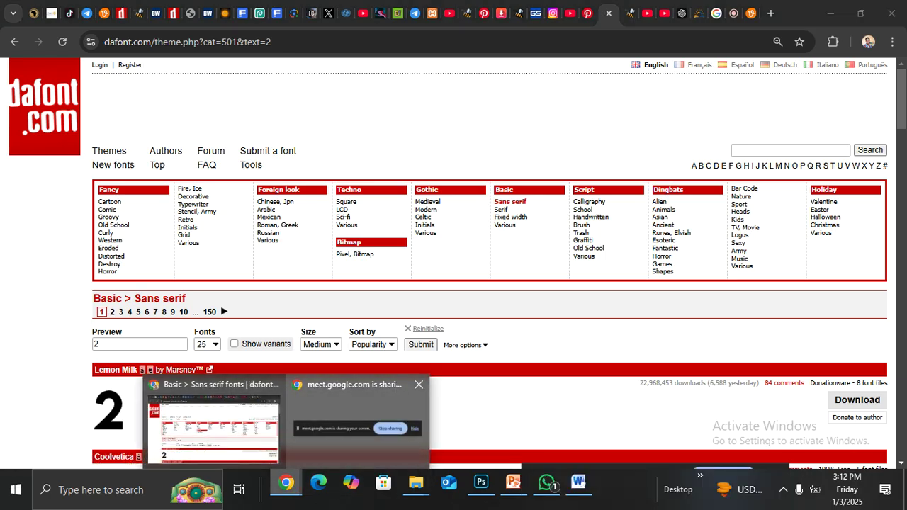
click(338, 409)
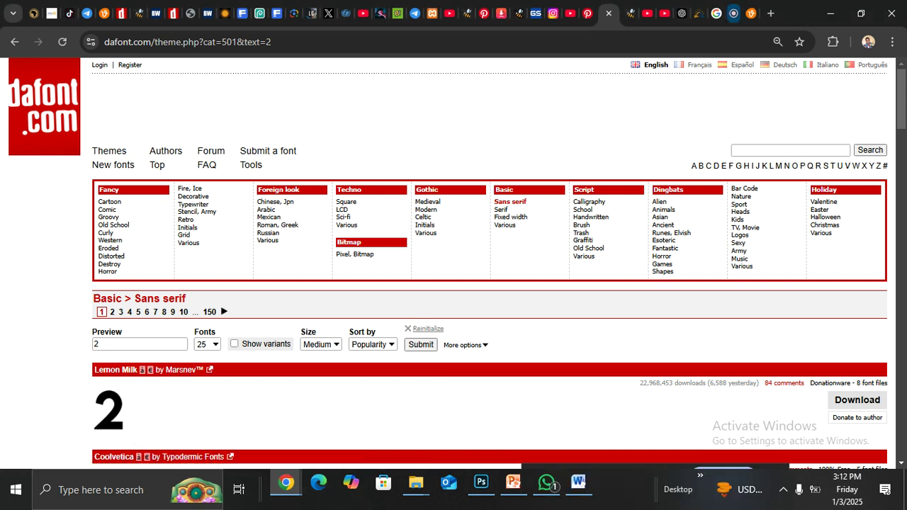
click(734, 12)
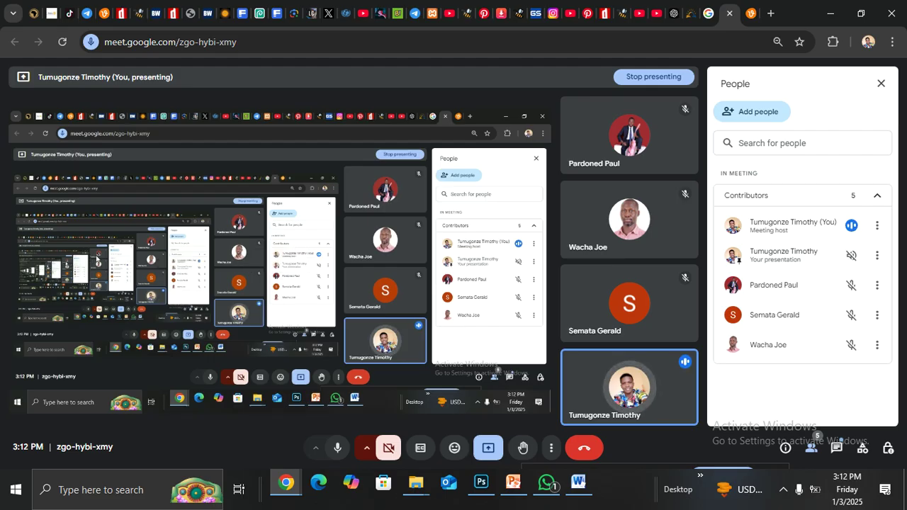
Switch to the REGISTRATION SHEET document in Word and colour the ninth name entry red to mark attendance.
mouse_move(481, 483)
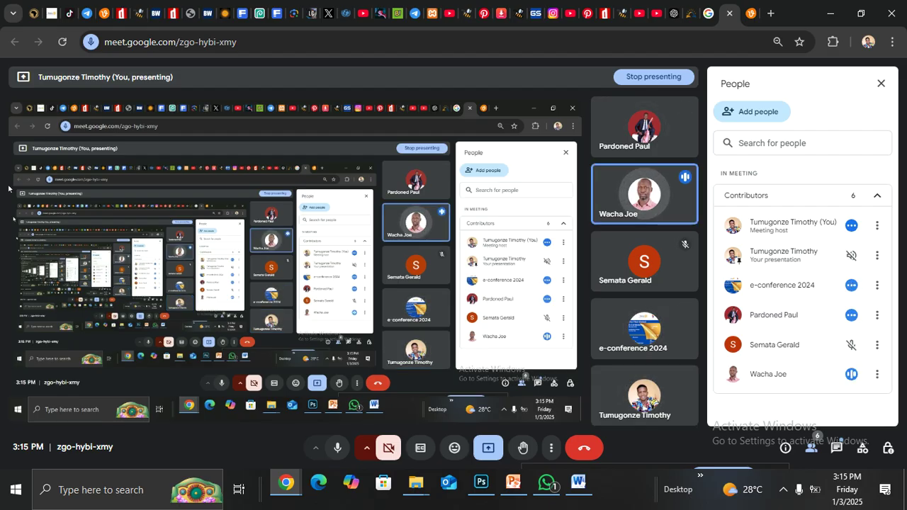
mouse_move(578, 482)
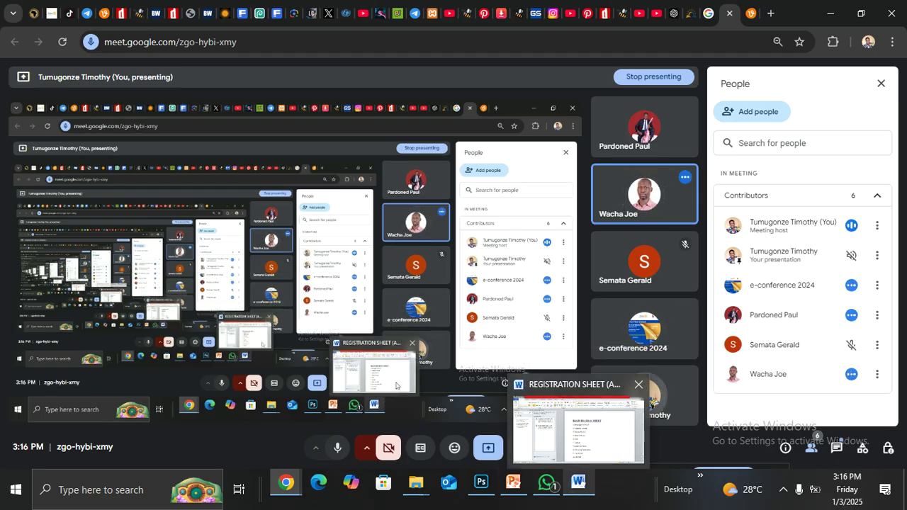
click(578, 428)
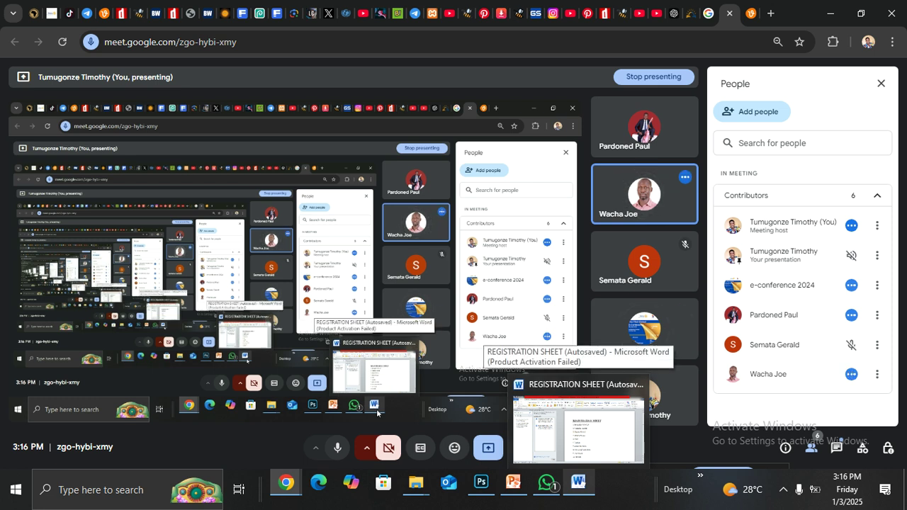
click(587, 435)
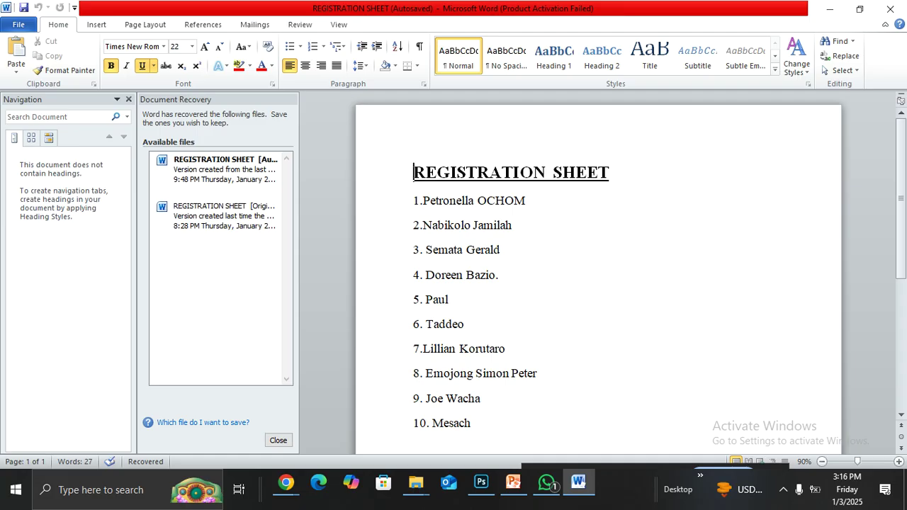
drag(414, 398, 488, 399)
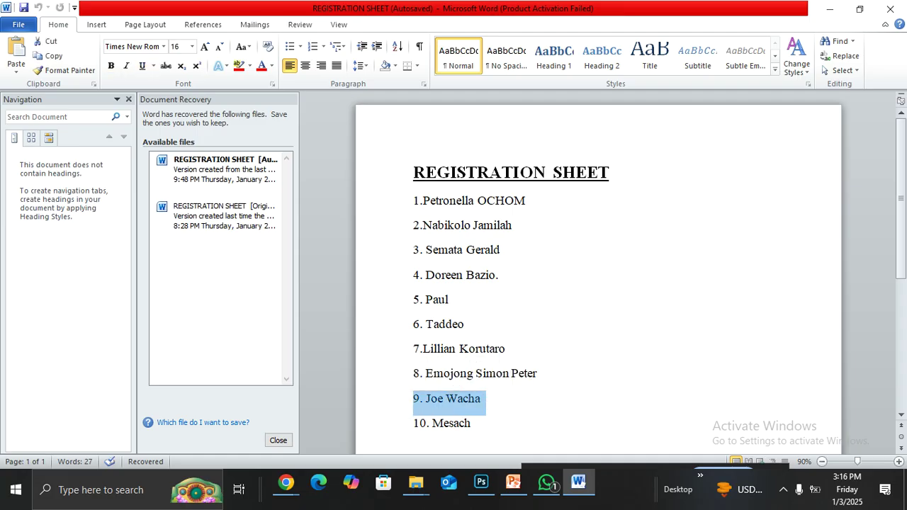
click(261, 65)
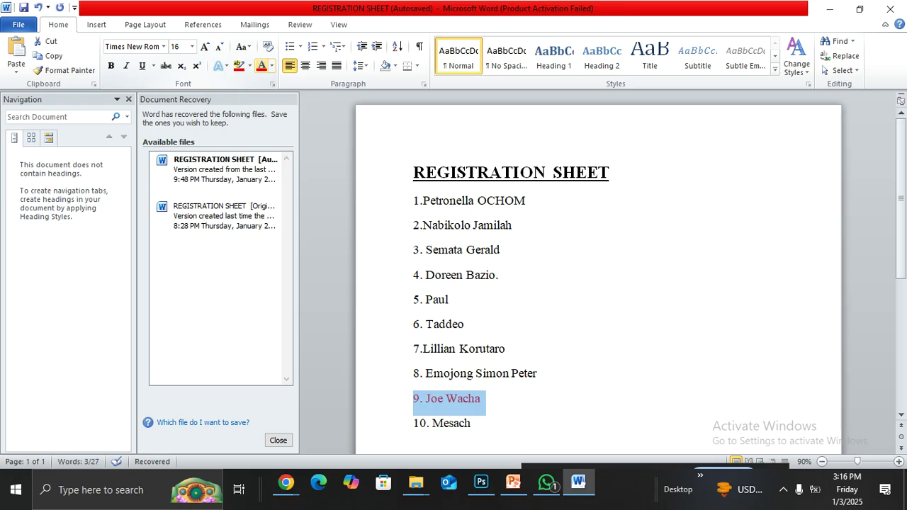
click(503, 331)
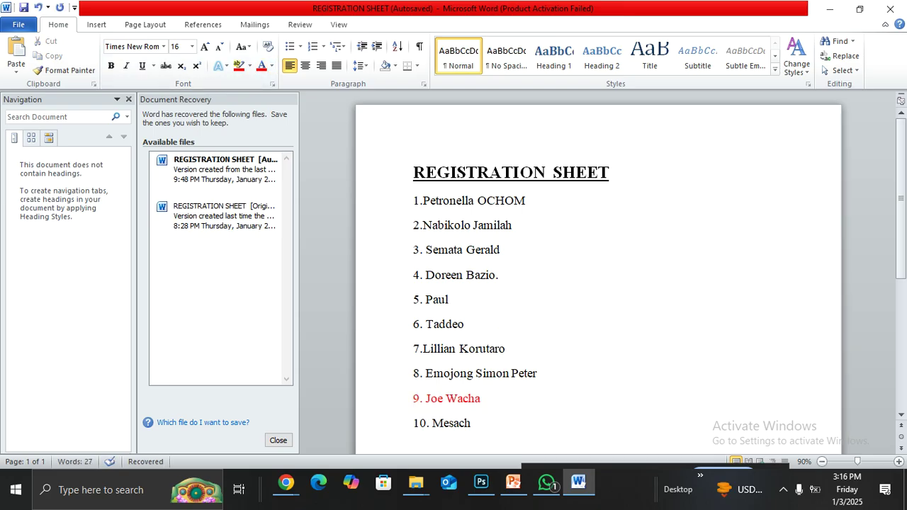
Colour the fifth, first and third name entries of the registration list red.
drag(456, 300, 413, 299)
click(260, 66)
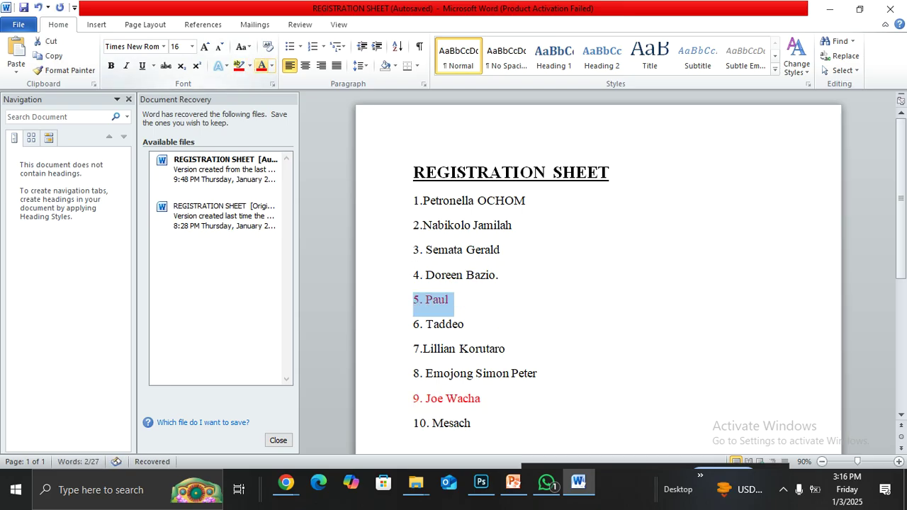
drag(535, 201, 413, 201)
click(261, 65)
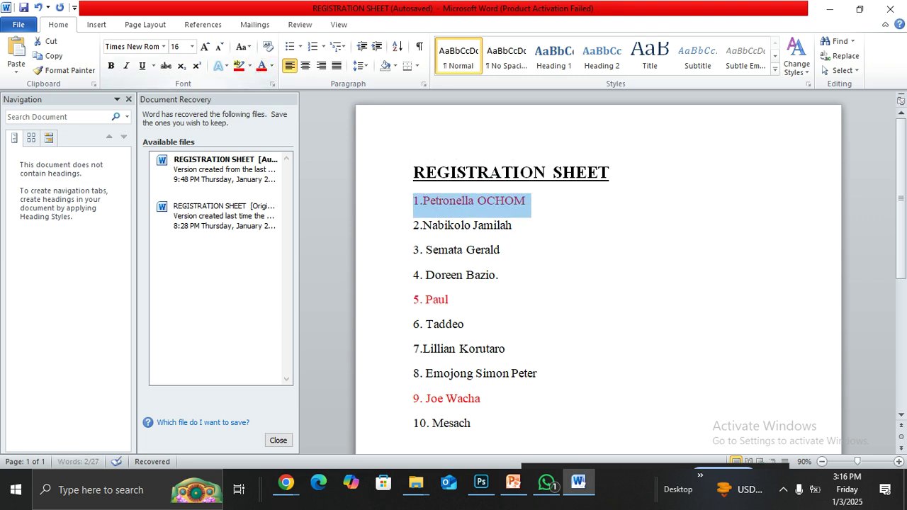
drag(505, 249, 413, 249)
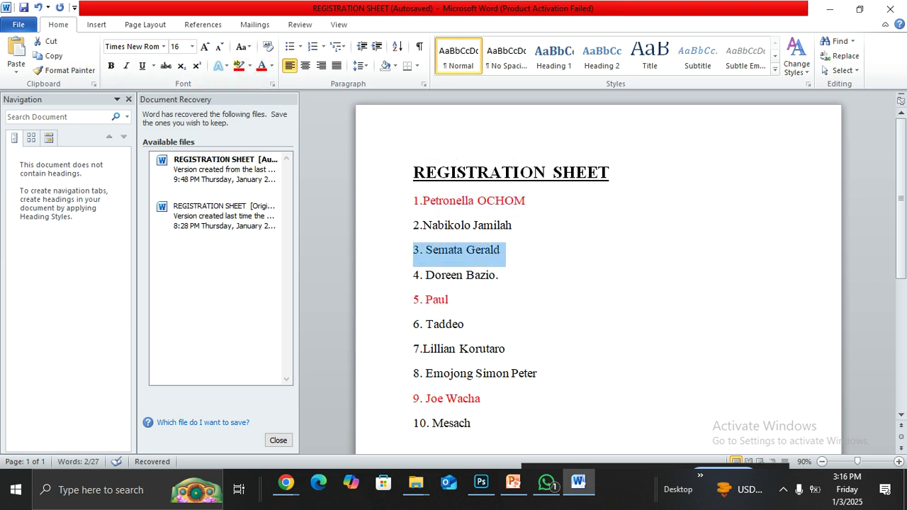
click(260, 65)
click(564, 262)
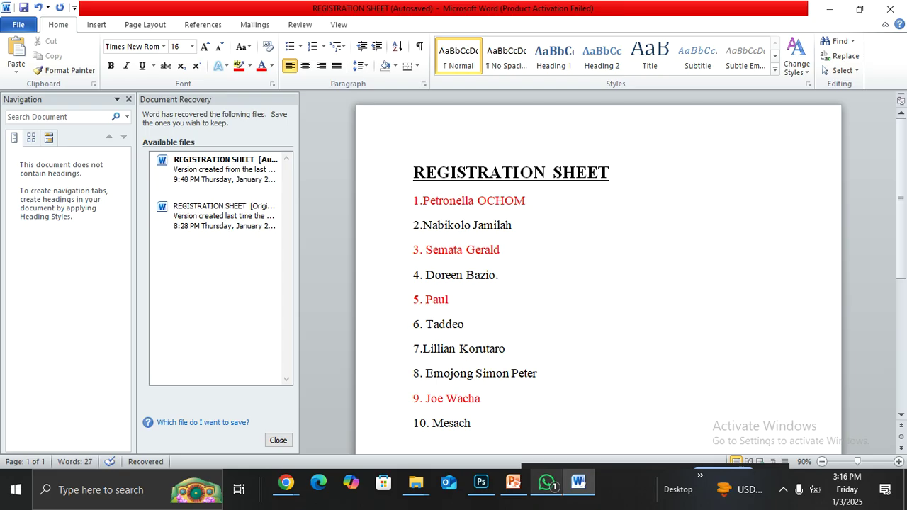
Switch to WhatsApp to check the chats and return to the REGISTRATION SHEET document in Word.
click(547, 482)
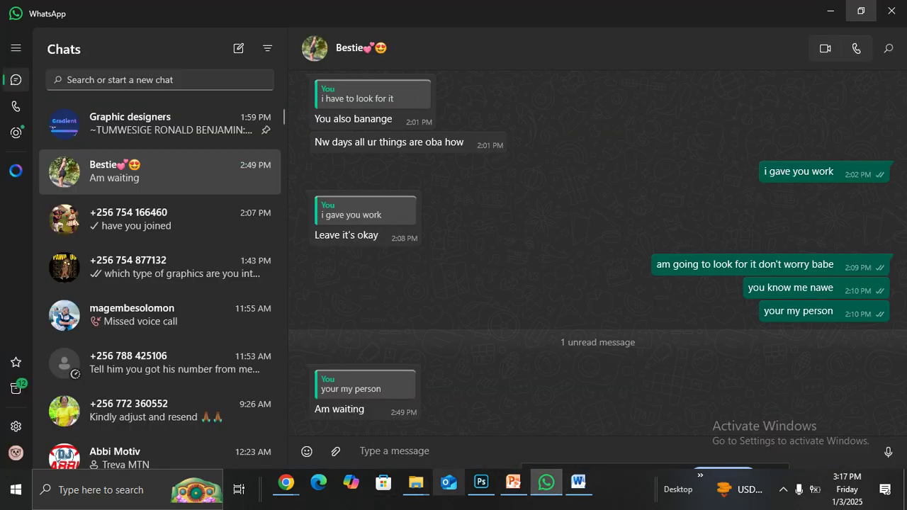
mouse_move(514, 483)
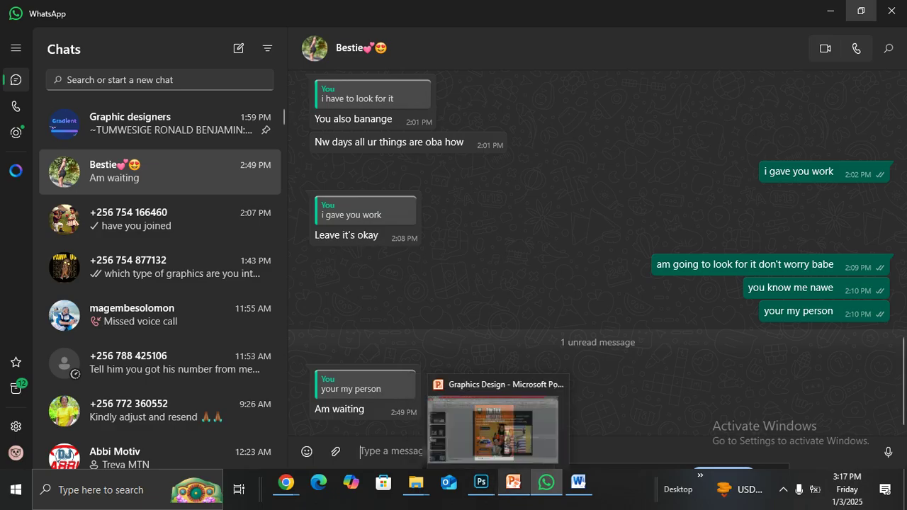
click(578, 483)
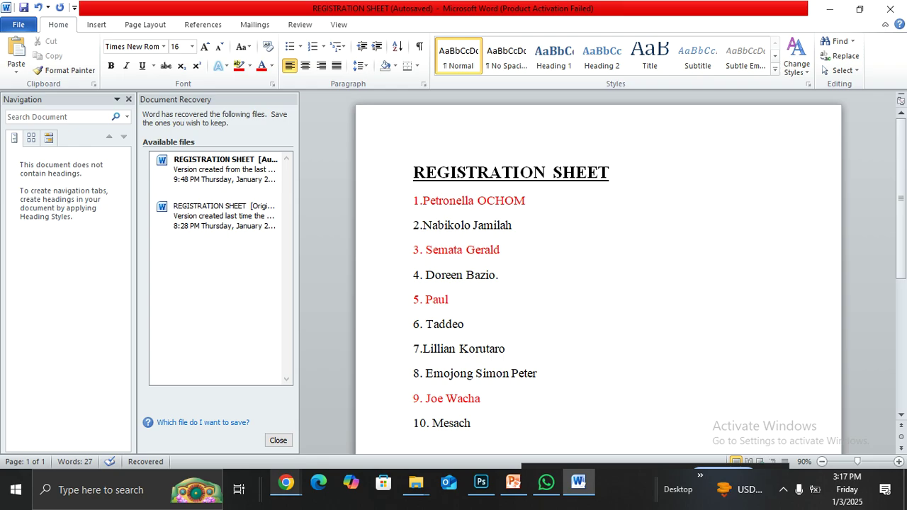
Check the Google Meet call, look briefly at the tik.png flyer in Photoshop, and return to the call.
mouse_move(285, 483)
click(213, 422)
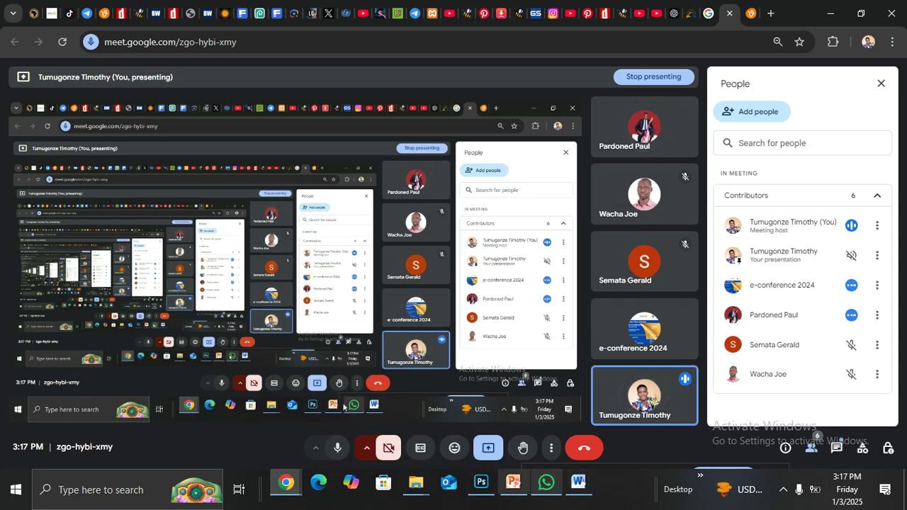
mouse_move(481, 483)
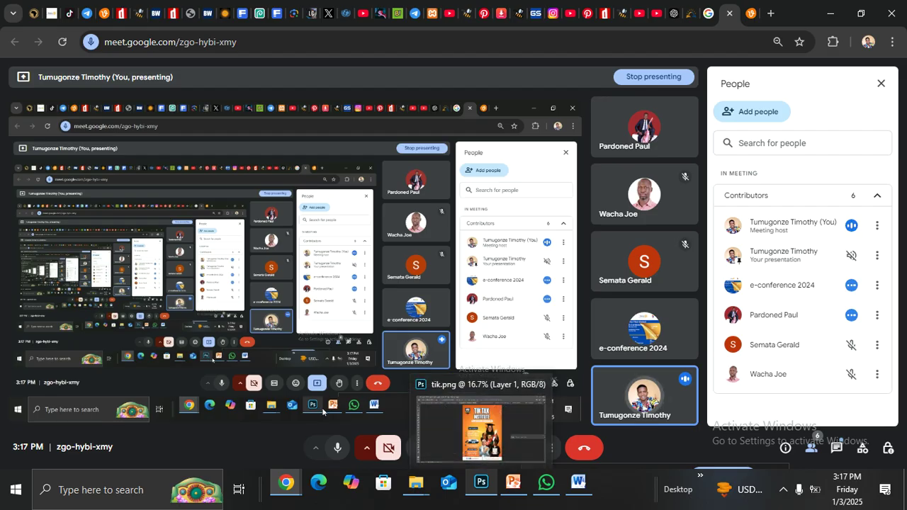
click(481, 483)
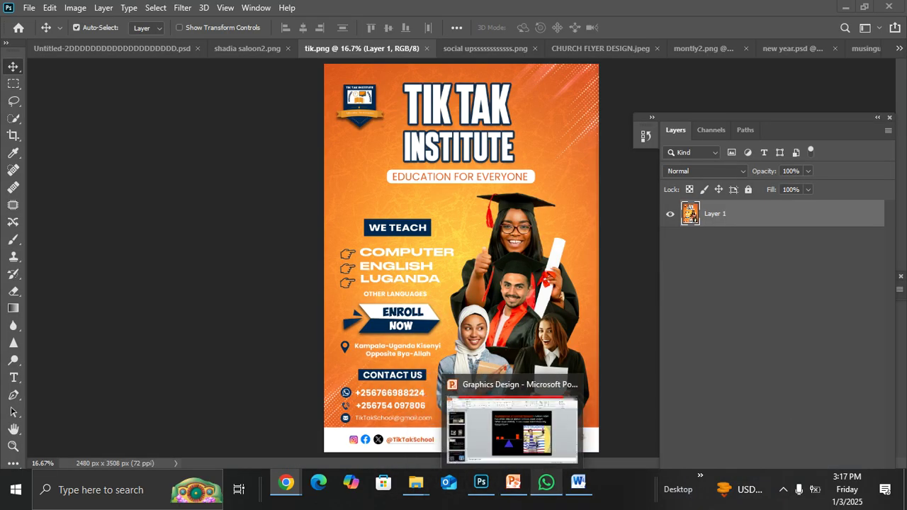
click(286, 483)
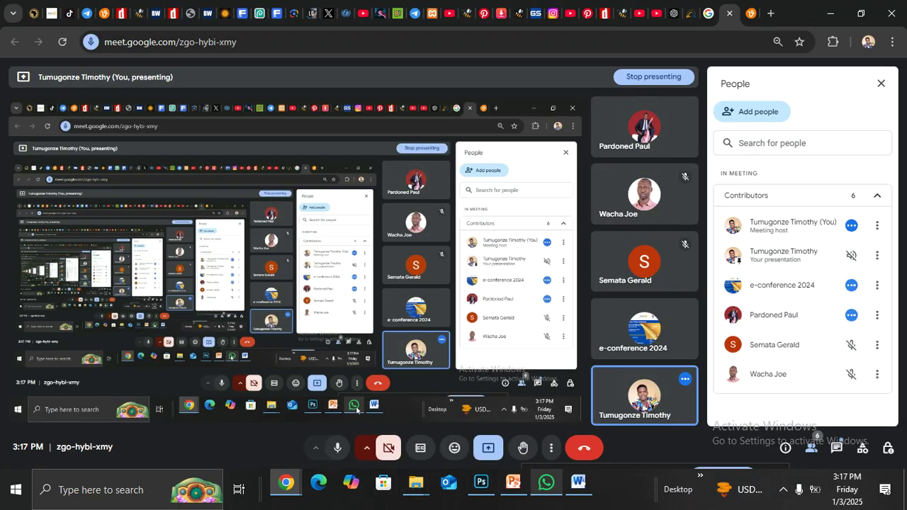
Switch to Word and save the REGISTRATION SHEET document.
click(578, 483)
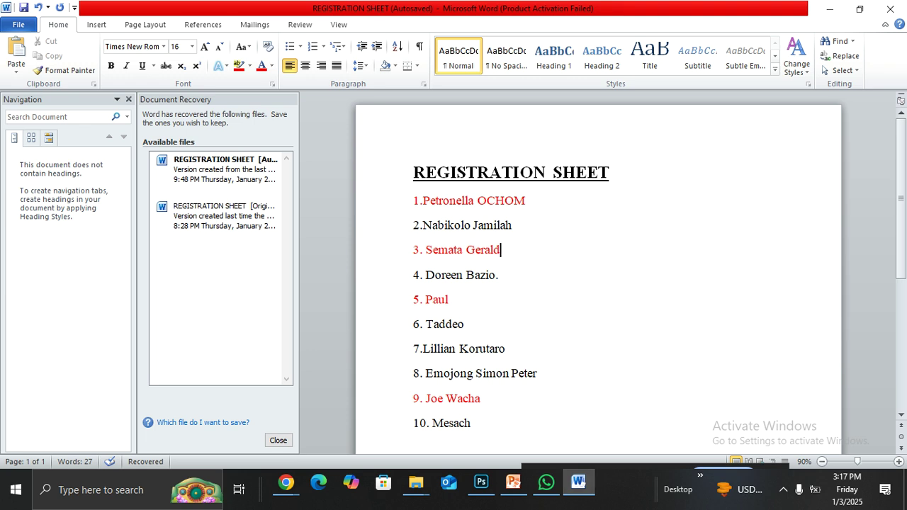
key(ctrl+s)
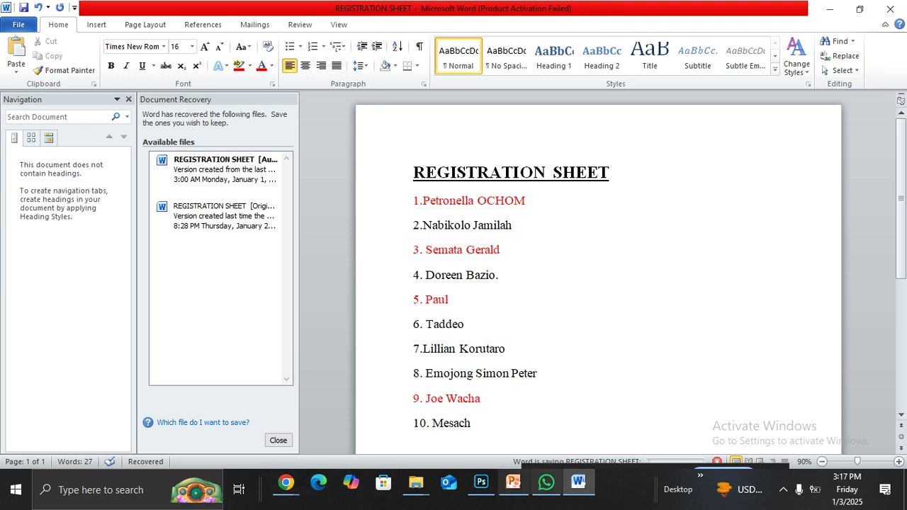
Return to the Google Meet call and leave the meeting.
mouse_move(285, 482)
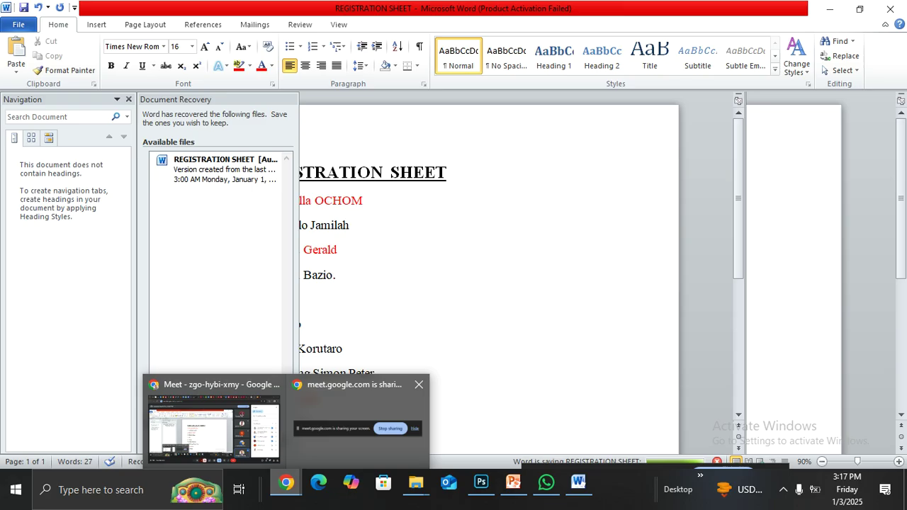
click(144, 372)
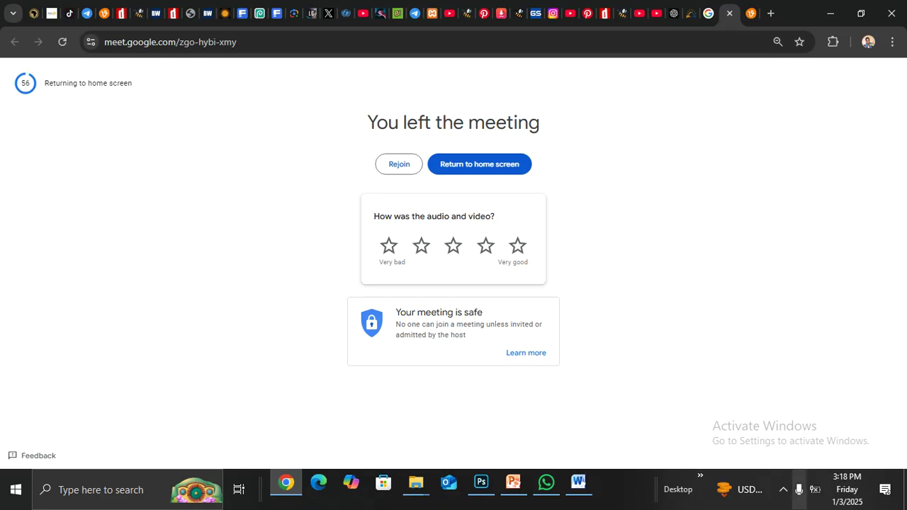
click(783, 489)
right_click(822, 402)
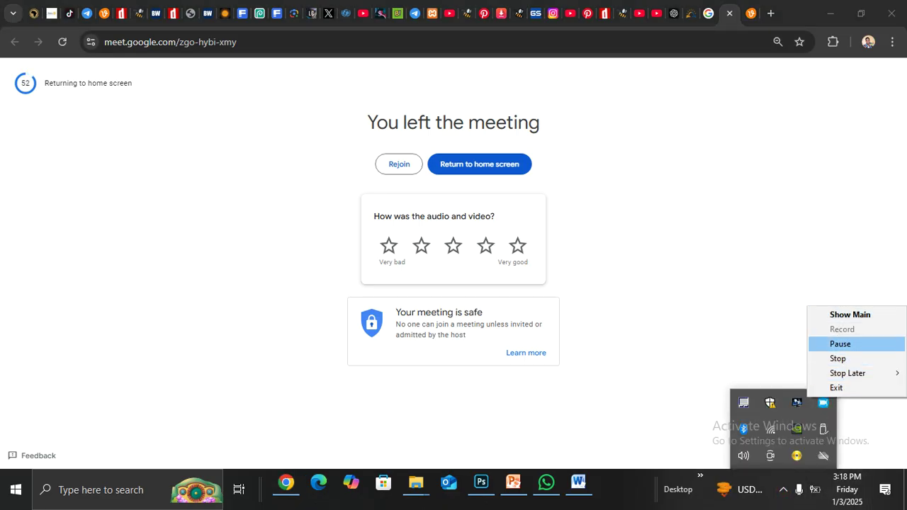